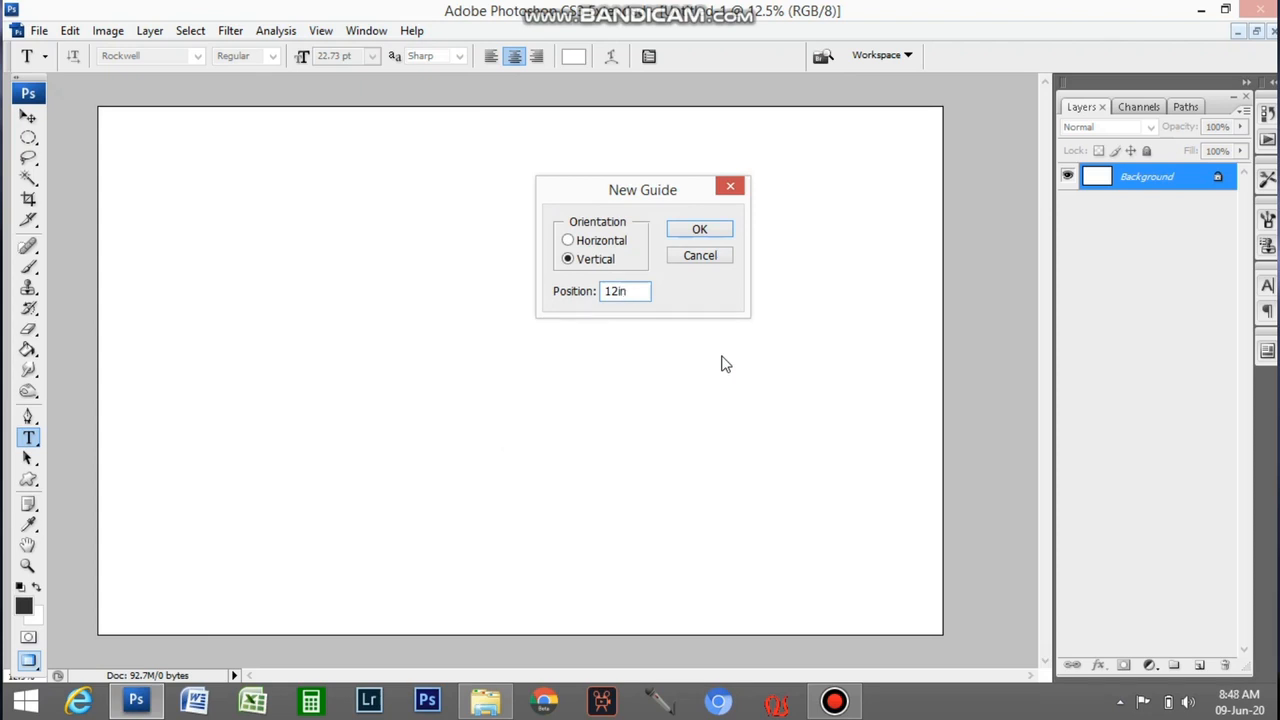
# Add a vertical guide at 12 in to the blank document and hide the panels.
pyautogui.click(698, 229)
pyautogui.press('Tab')
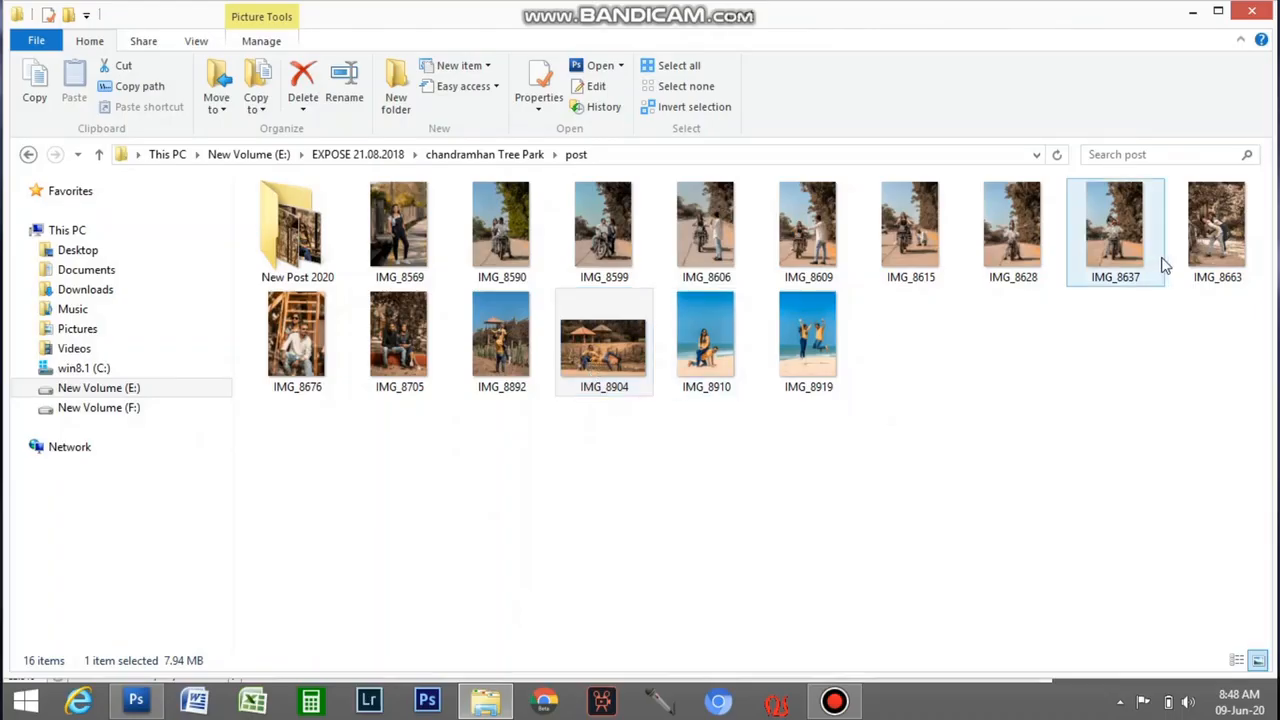
# Open the photo IMG_8663 from the post folder in Photoshop and display it as a floating window beside Untitled-1.
pyautogui.click(1230, 250)
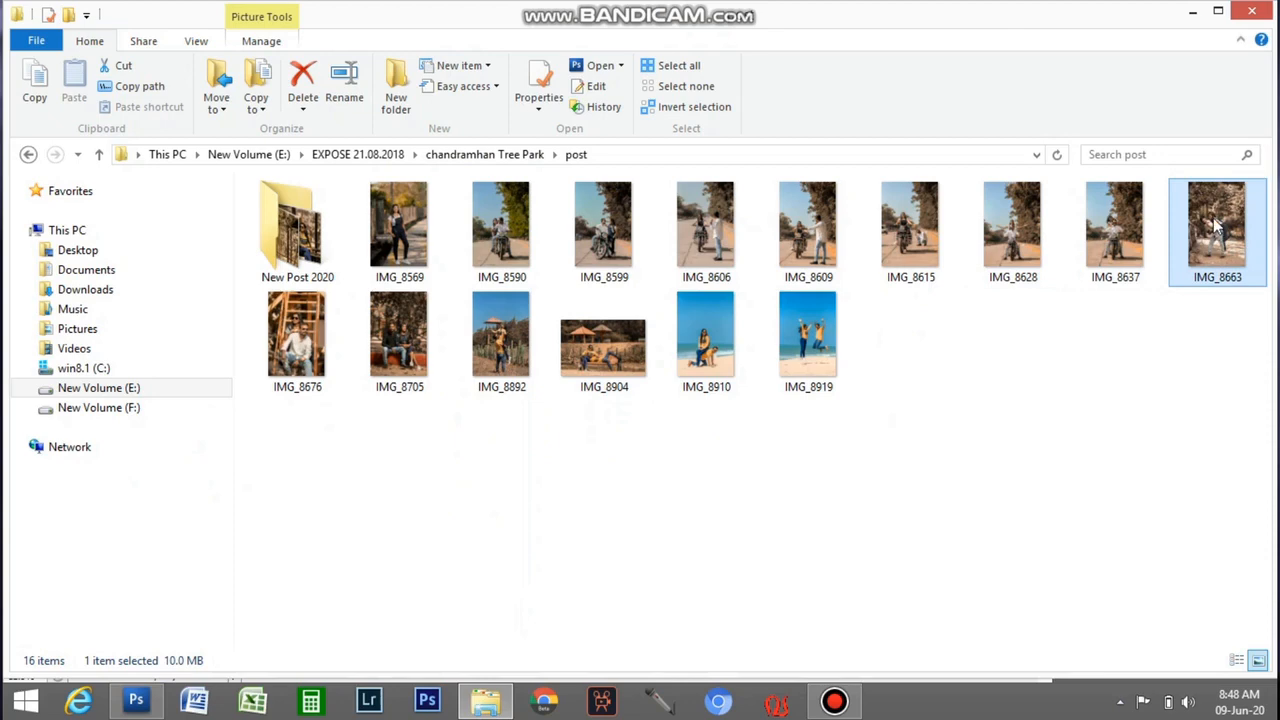
pyautogui.moveTo(1215, 225); pyautogui.dragTo(392, 500)
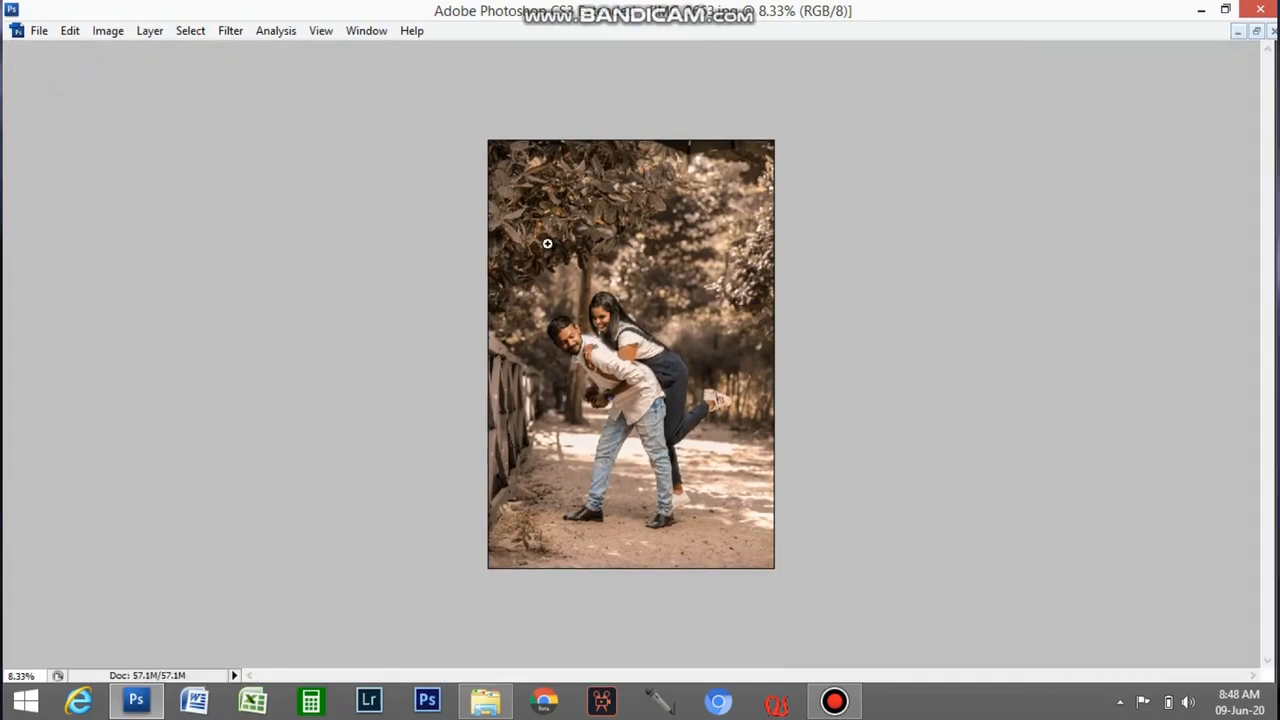
pyautogui.moveTo(547, 243); pyautogui.dragTo(778, 536)
pyautogui.hotkey('ctrl', '-')
pyautogui.hotkey('ctrl', '-')
pyautogui.hotkey('ctrl', '-')
pyautogui.press('f')
pyautogui.press('f')
pyautogui.press('f')
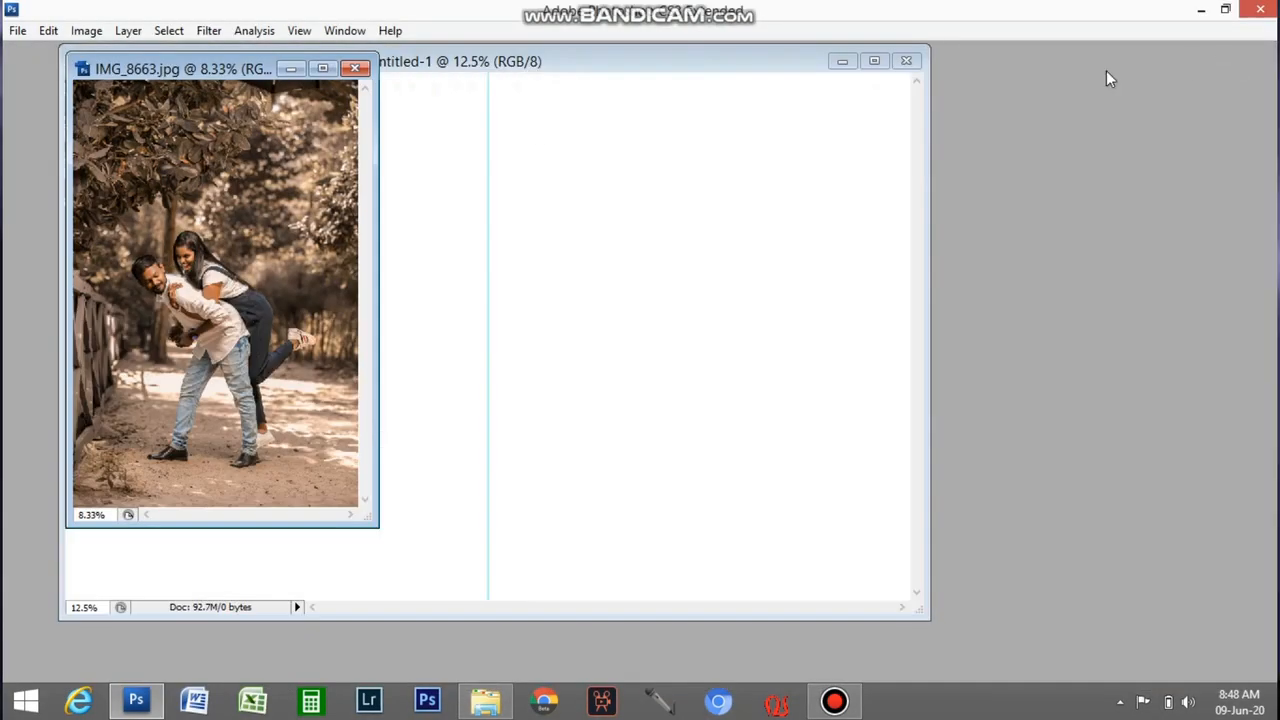
# Set the IMG_8663 window beside the album page, copy its photo into Untitled-1 and maximize that document.
pyautogui.moveTo(240, 82); pyautogui.dragTo(1114, 133)
pyautogui.click(685, 292)
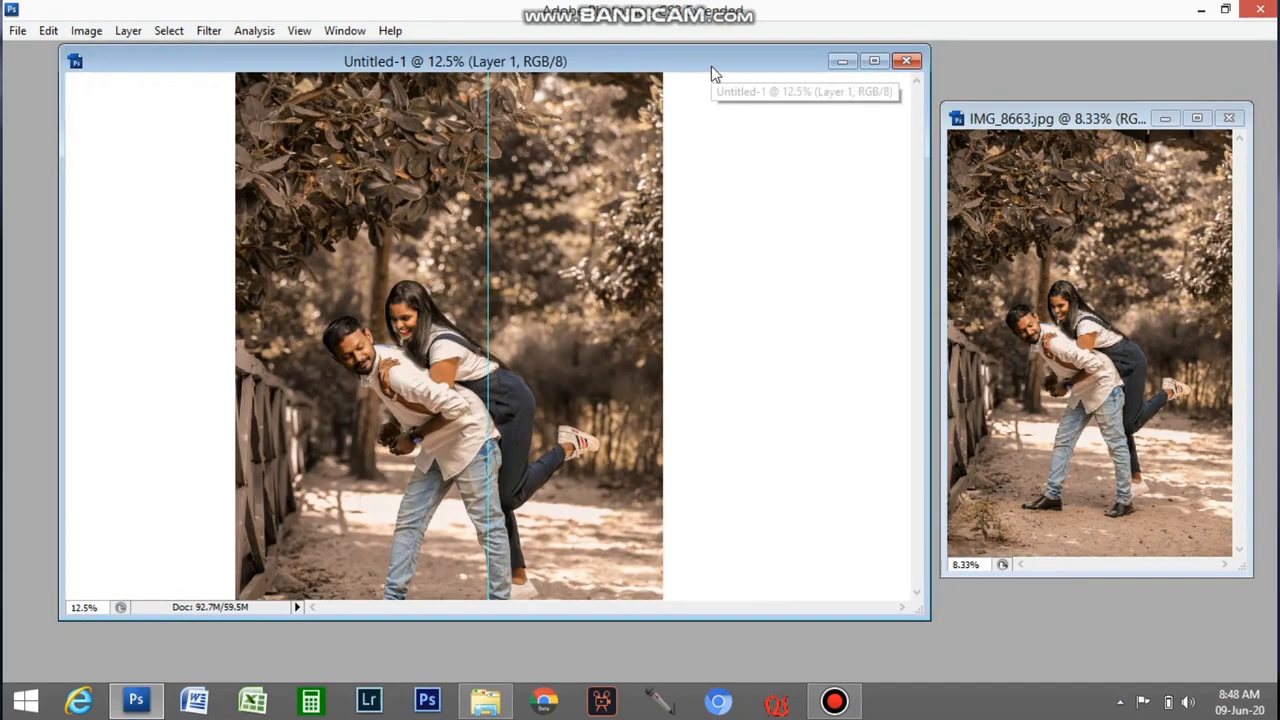
pyautogui.doubleClick(532, 63)
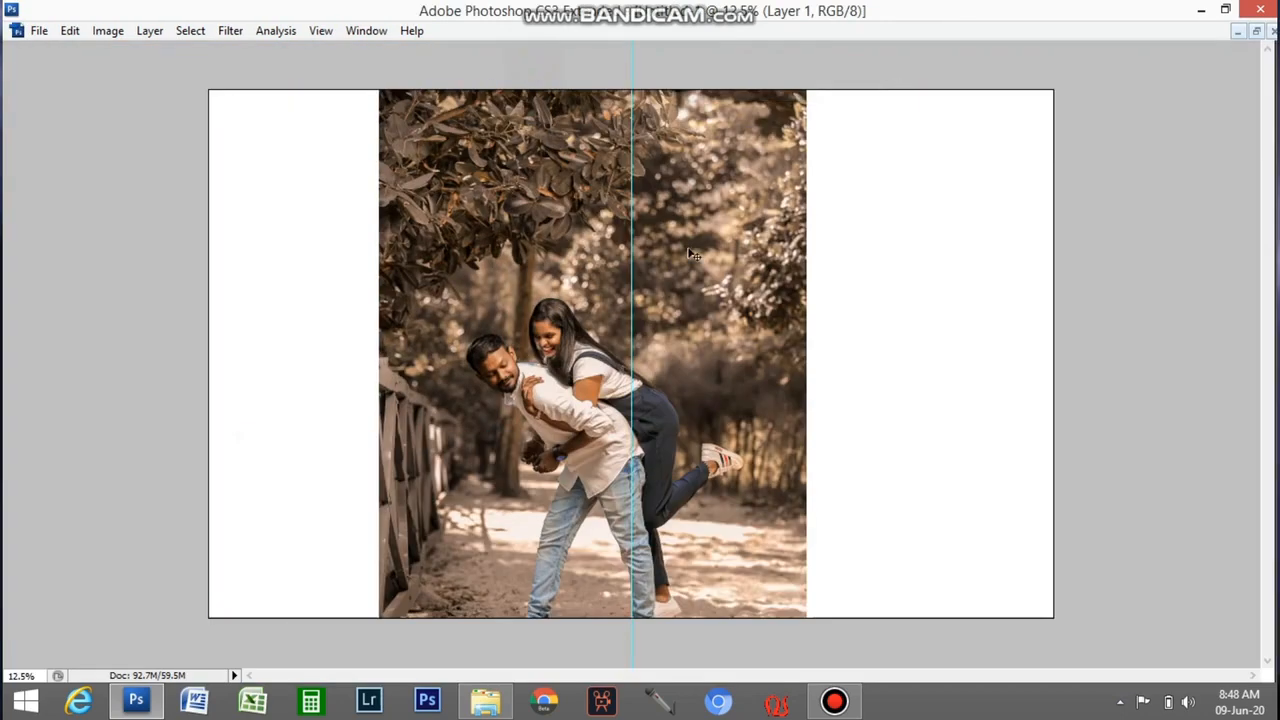
# Free-transform the pasted photo to cover the page's full height, slightly wider than half the spread, flush with the left edge.
pyautogui.hotkey('ctrl', 't')
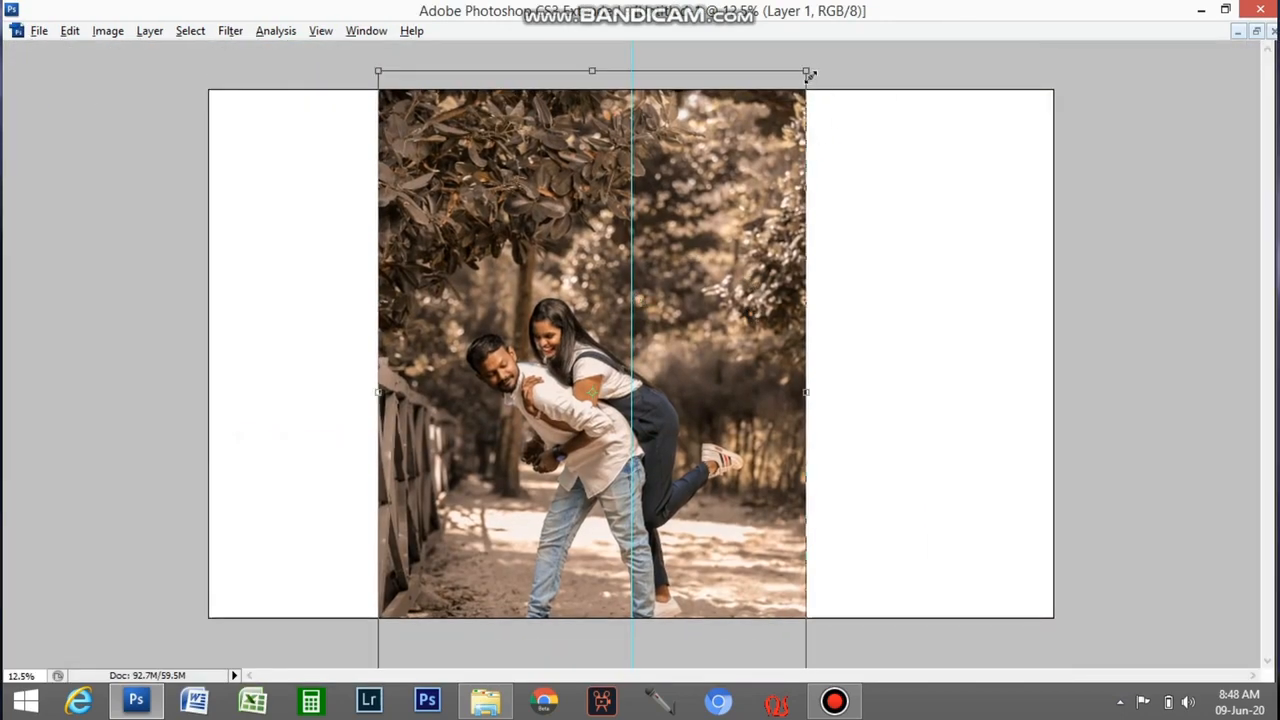
pyautogui.moveTo(810, 75); pyautogui.dragTo(760, 148)
pyautogui.moveTo(719, 263); pyautogui.dragTo(505, 160)
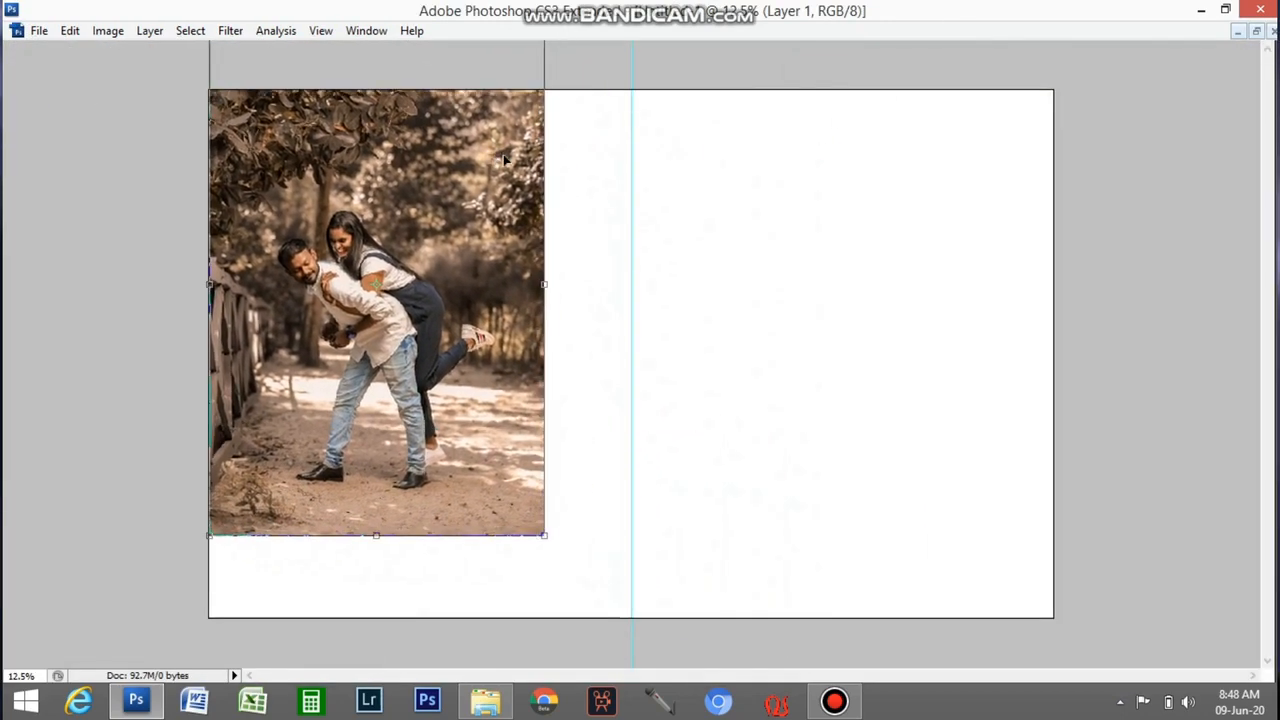
pyautogui.moveTo(545, 537); pyautogui.dragTo(677, 657)
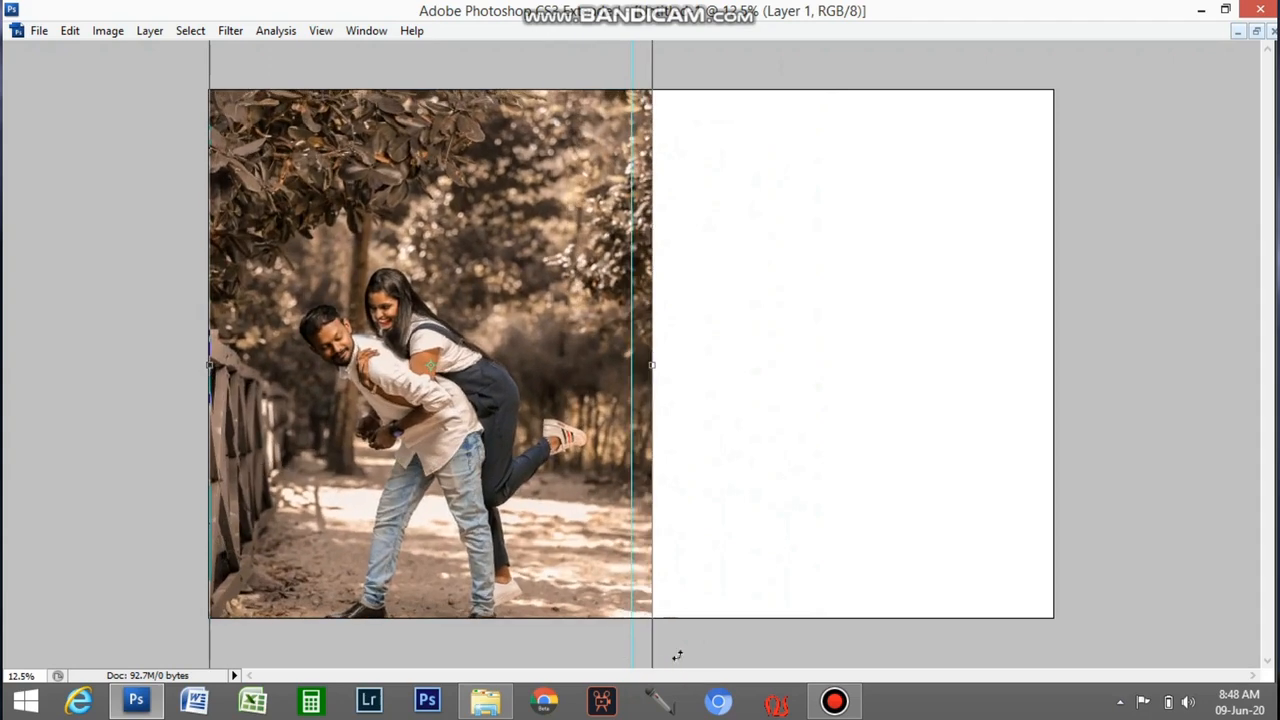
pyautogui.moveTo(596, 445); pyautogui.dragTo(596, 456)
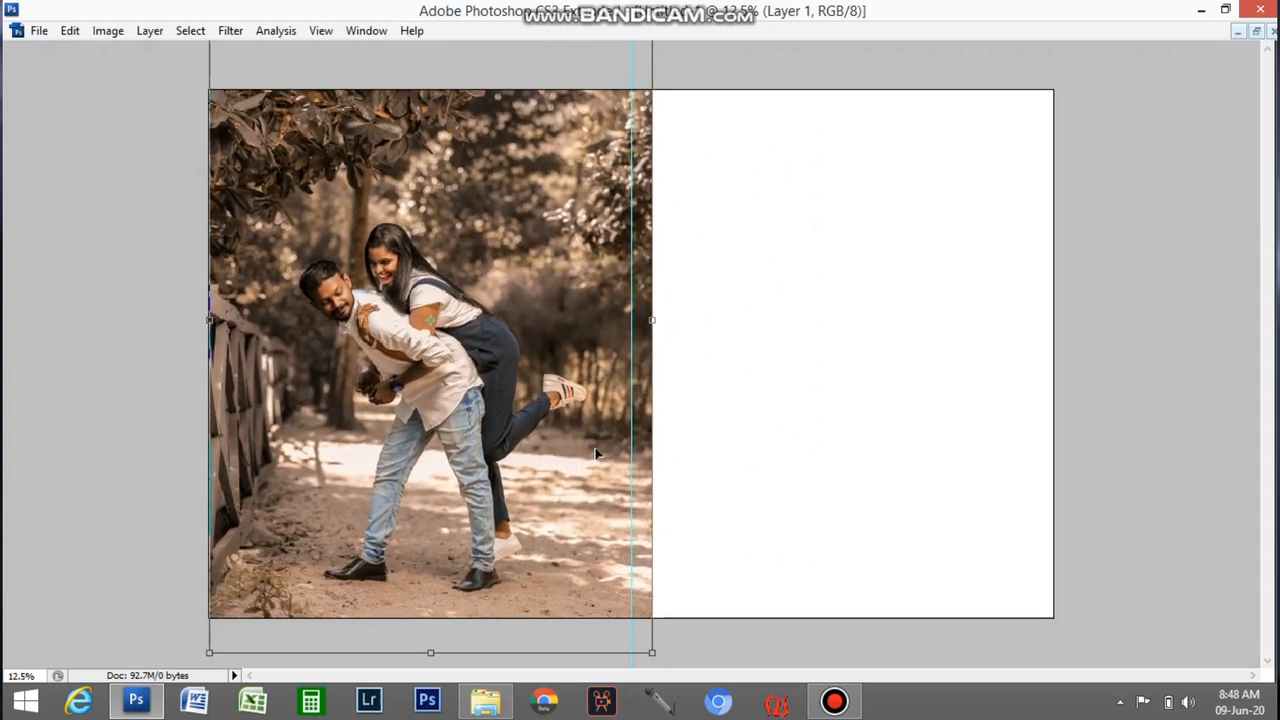
# Move the scaled photo to the right edge of the spread, apply the transformation and nudge the photo slightly down.
pyautogui.moveTo(505, 427); pyautogui.dragTo(900, 420)
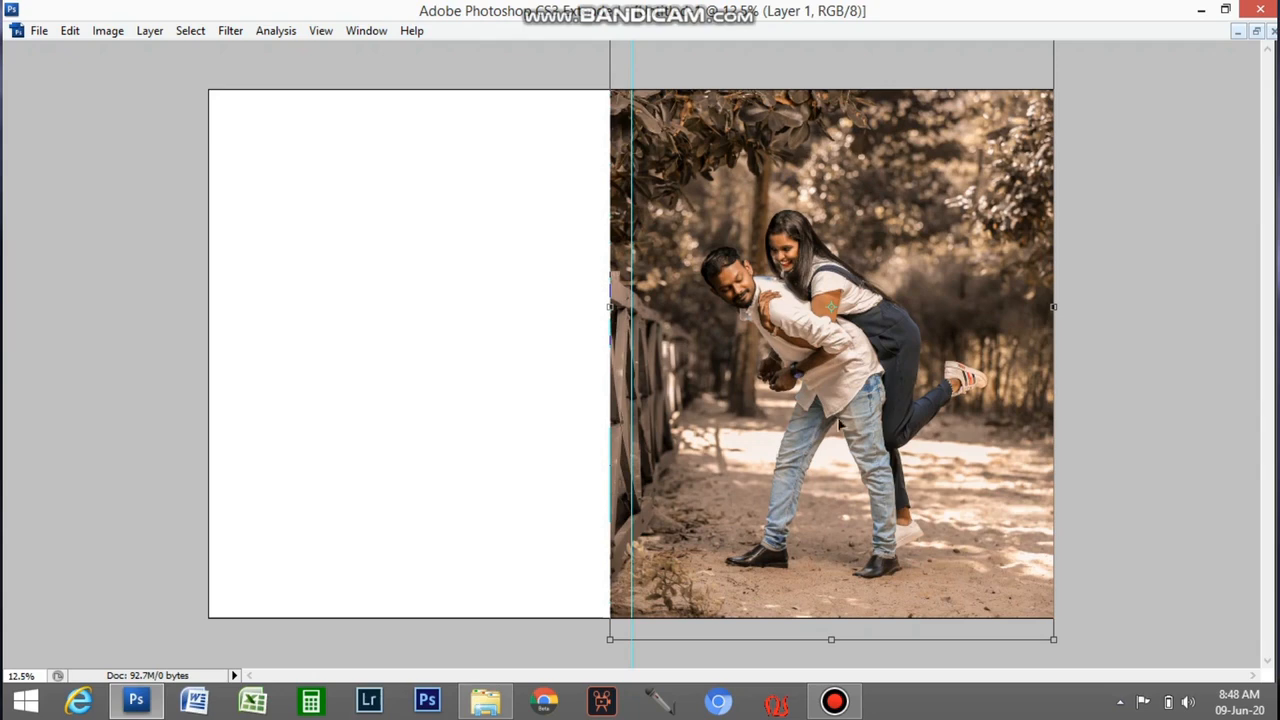
pyautogui.moveTo(819, 387); pyautogui.dragTo(835, 391)
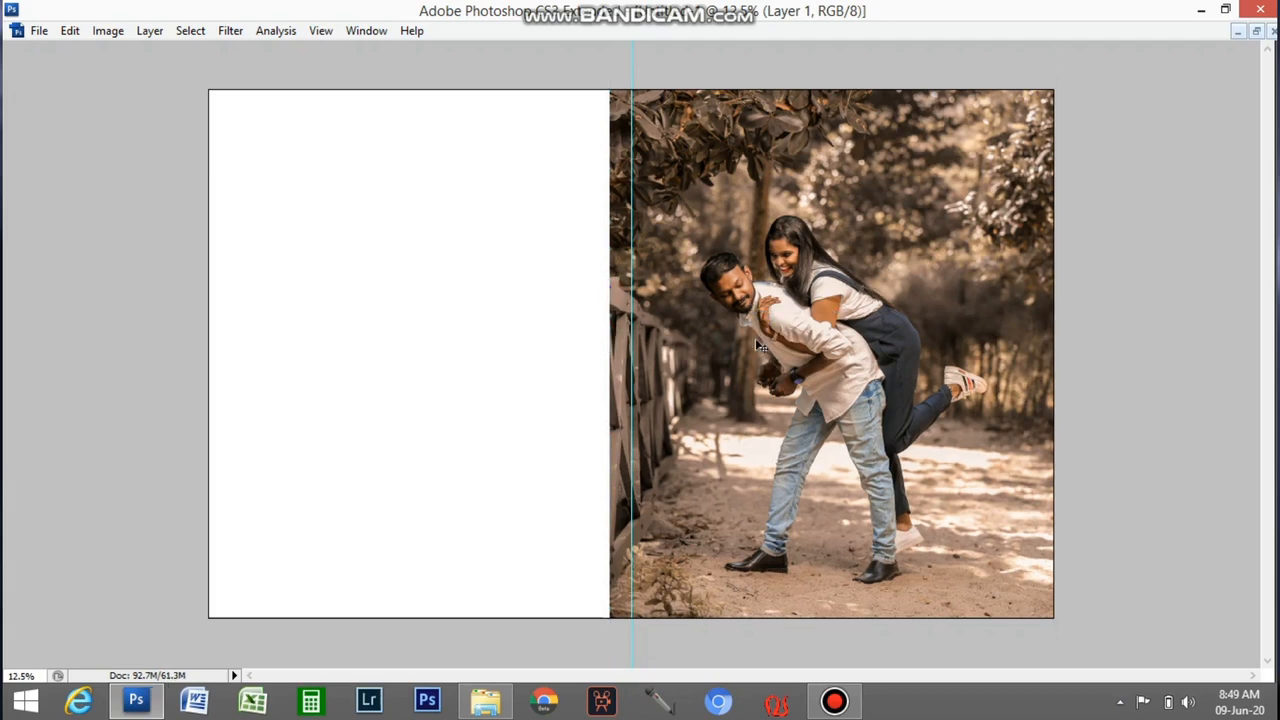
pyautogui.rightClick(781, 331)
pyautogui.click(806, 343)
pyautogui.moveTo(823, 324); pyautogui.dragTo(823, 327)
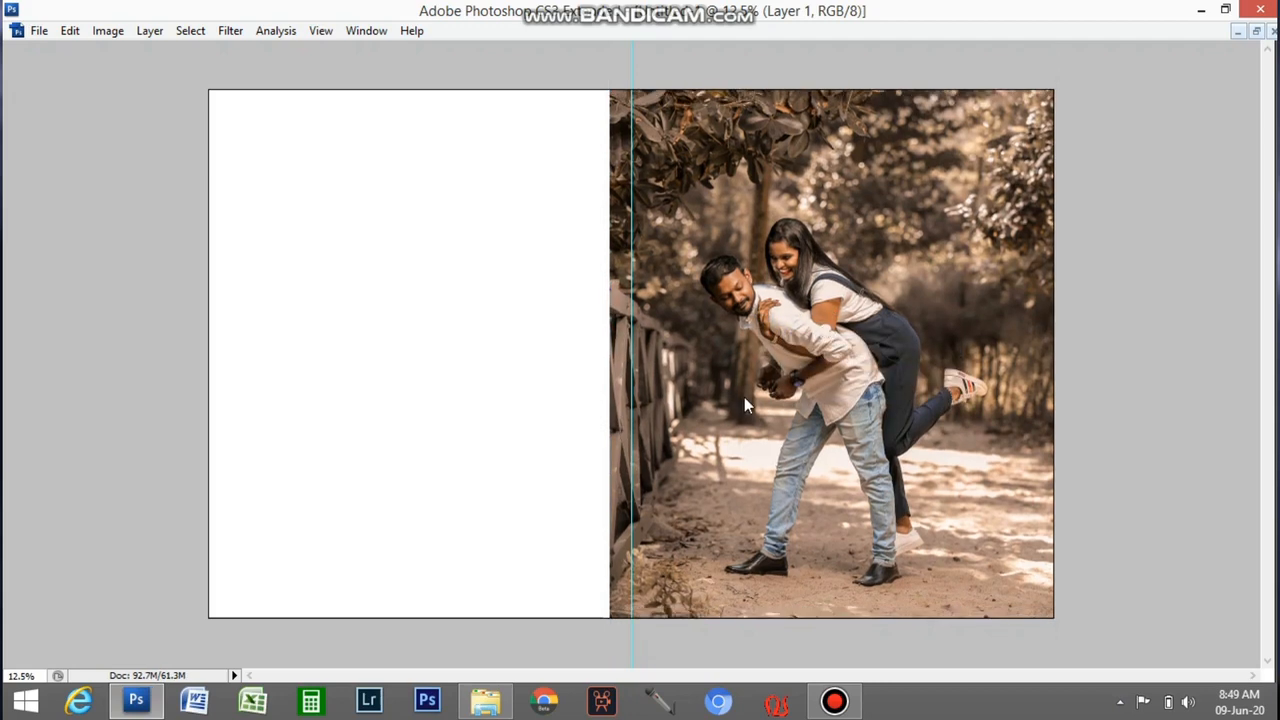
# Open the photo IMG_8705 from the post folder in Photoshop at 12.5% with the panels shown.
pyautogui.hotkey('alt', 'Tab')
pyautogui.click(655, 457)
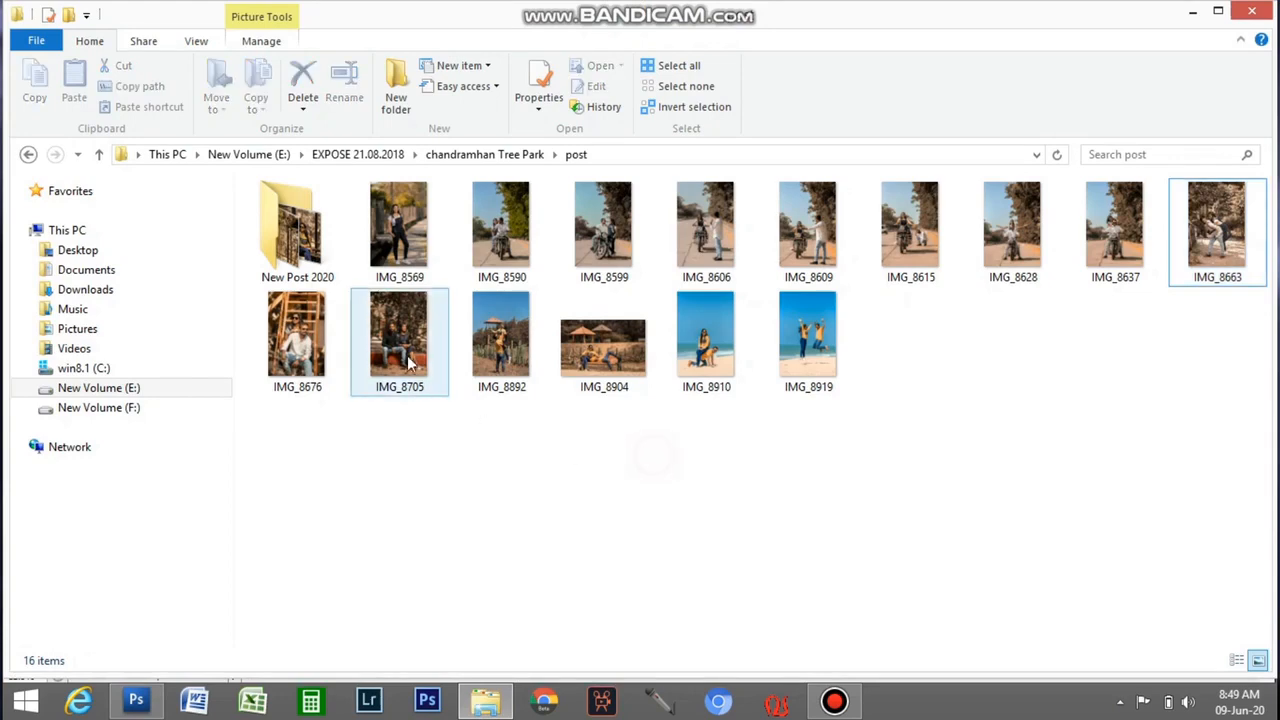
pyautogui.doubleClick(400, 350)
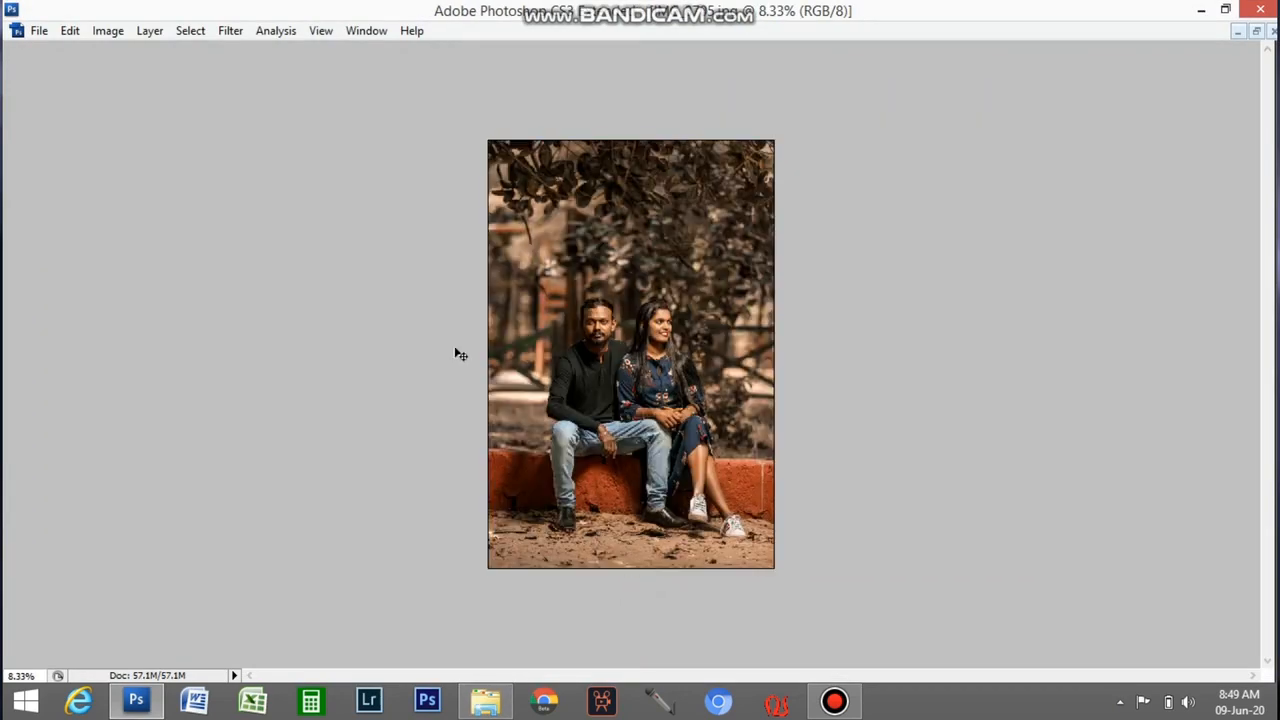
pyautogui.hotkey('ctrl', '+')
pyautogui.hotkey('ctrl', '+')
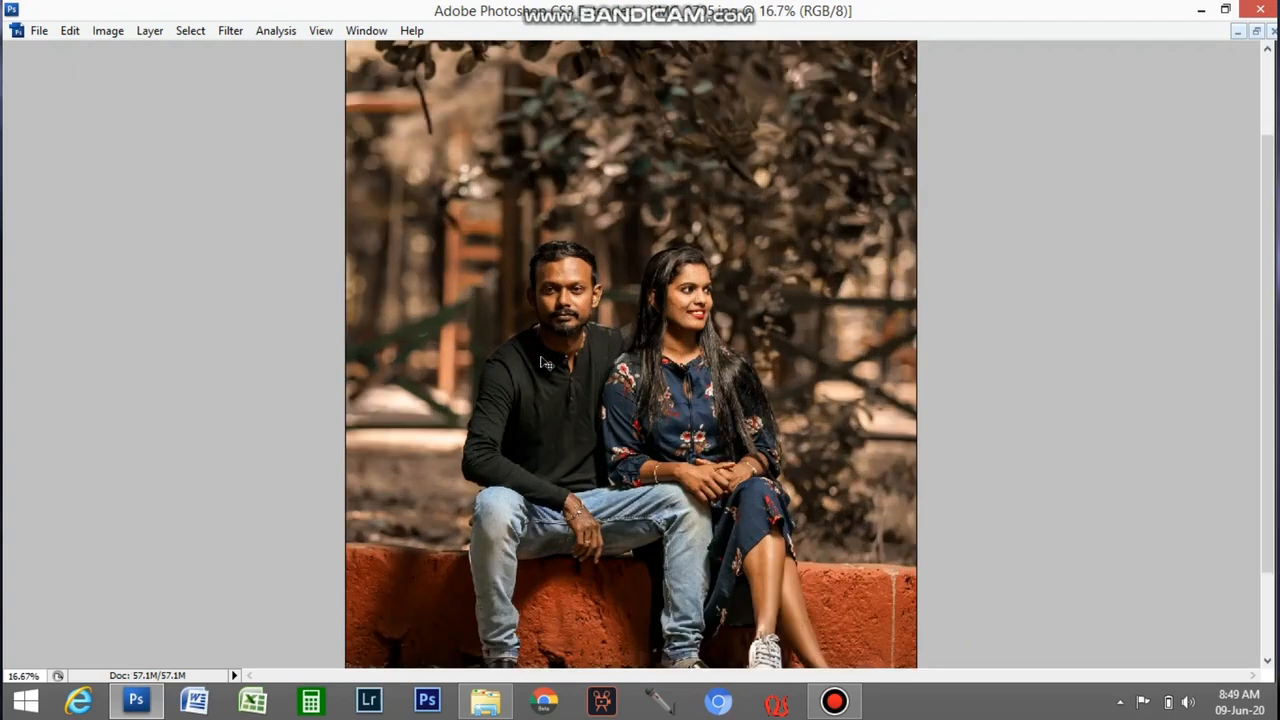
pyautogui.hotkey('ctrl', '-')
pyautogui.press('Tab')
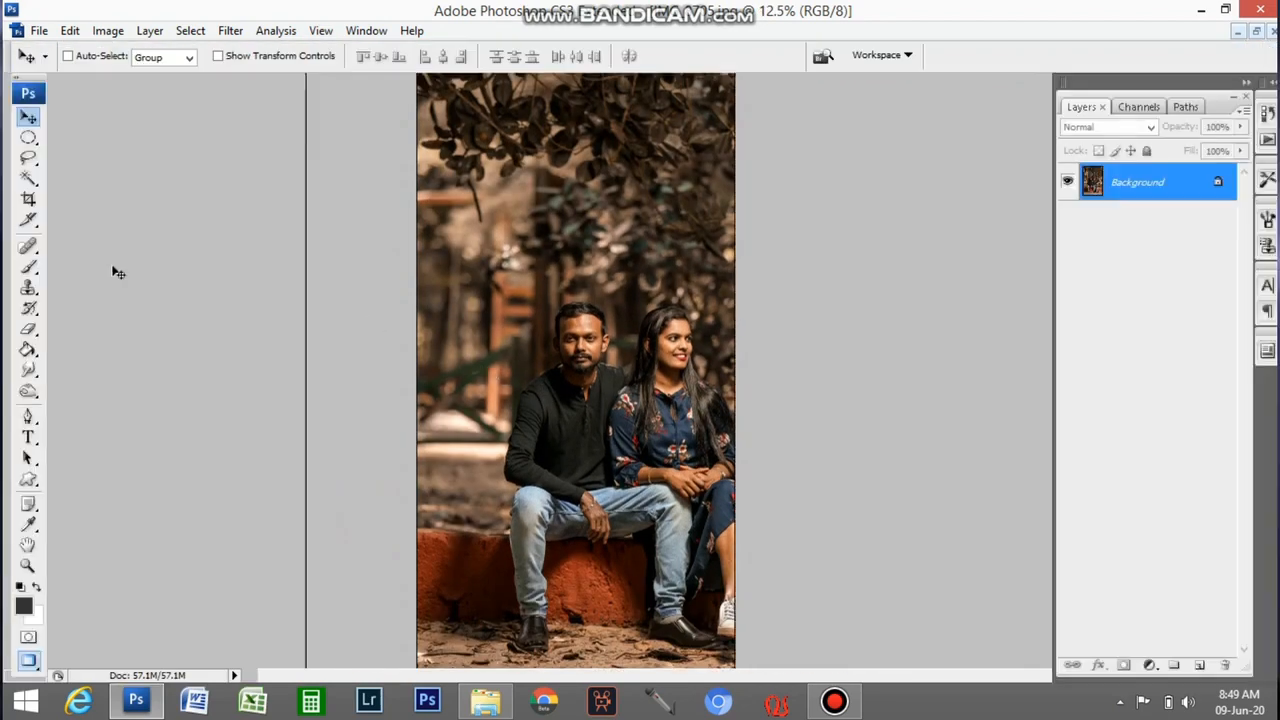
pyautogui.rightClick(28, 137)
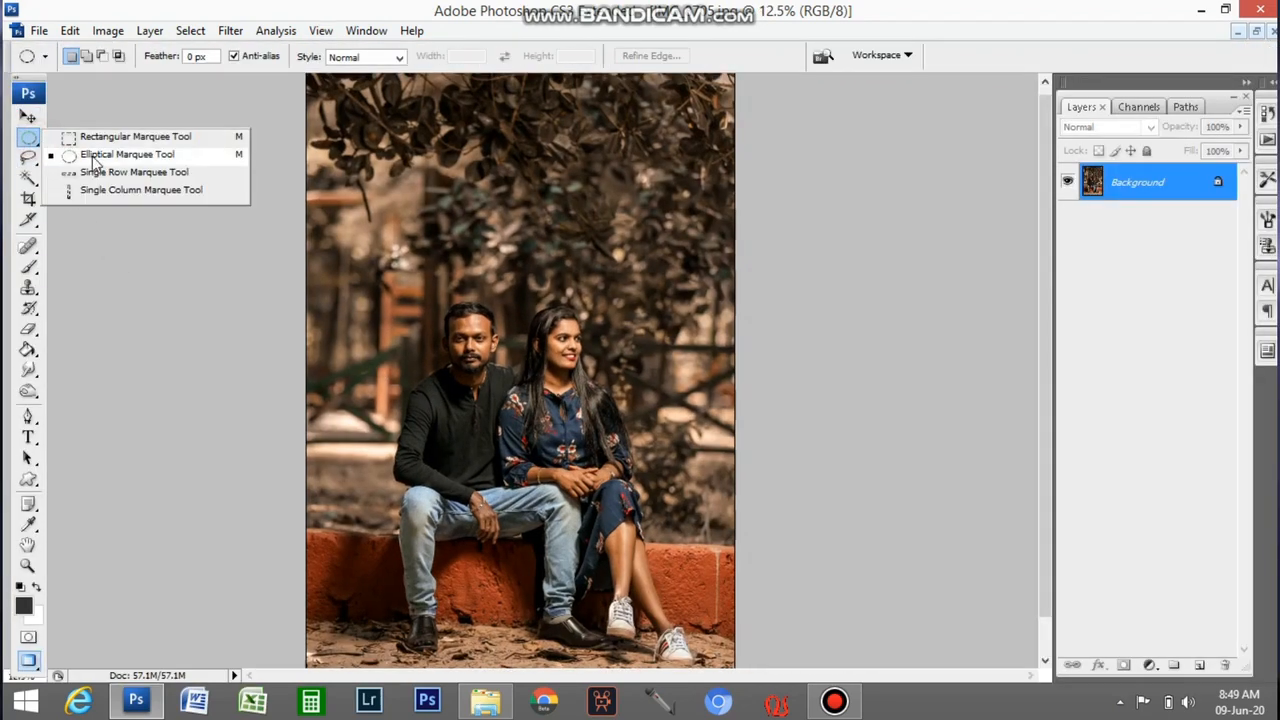
pyautogui.click(93, 157)
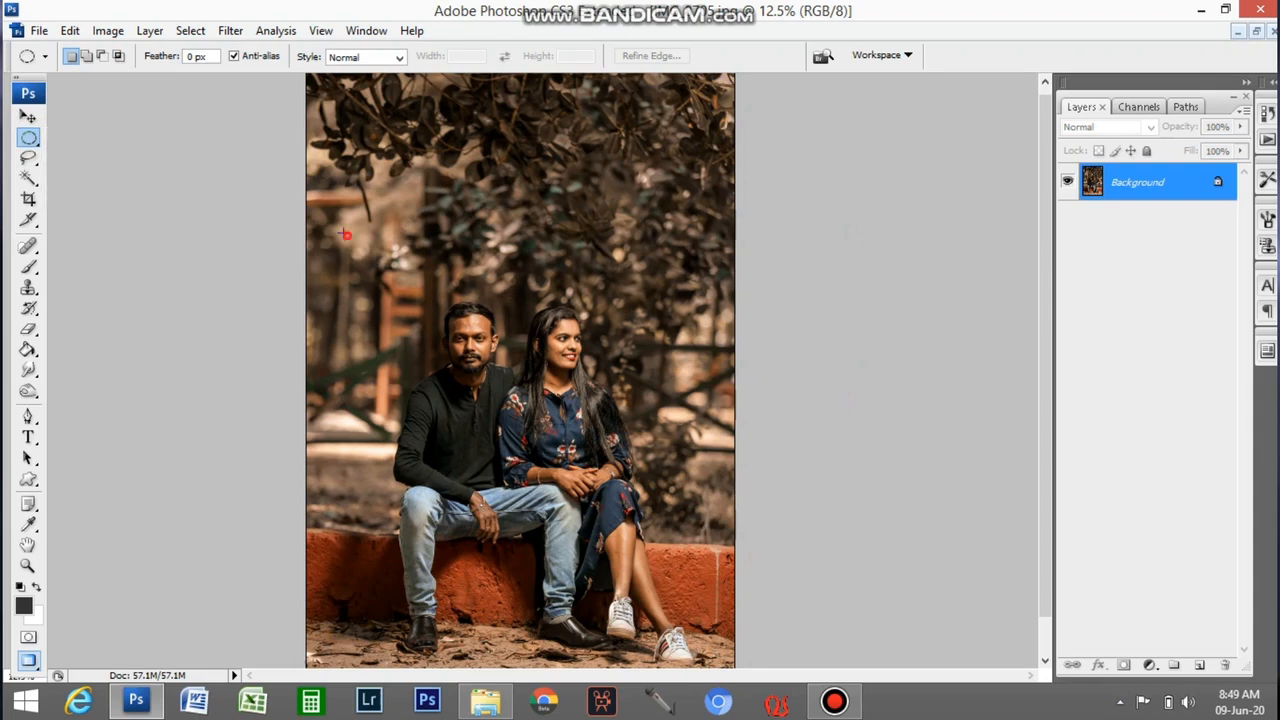
pyautogui.moveTo(728, 597)
pyautogui.mouseDown()
pyautogui.moveTo(748, 618)
pyautogui.moveTo(736, 612)
pyautogui.mouseUp()
pyautogui.moveTo(553, 416); pyautogui.dragTo(525, 414)
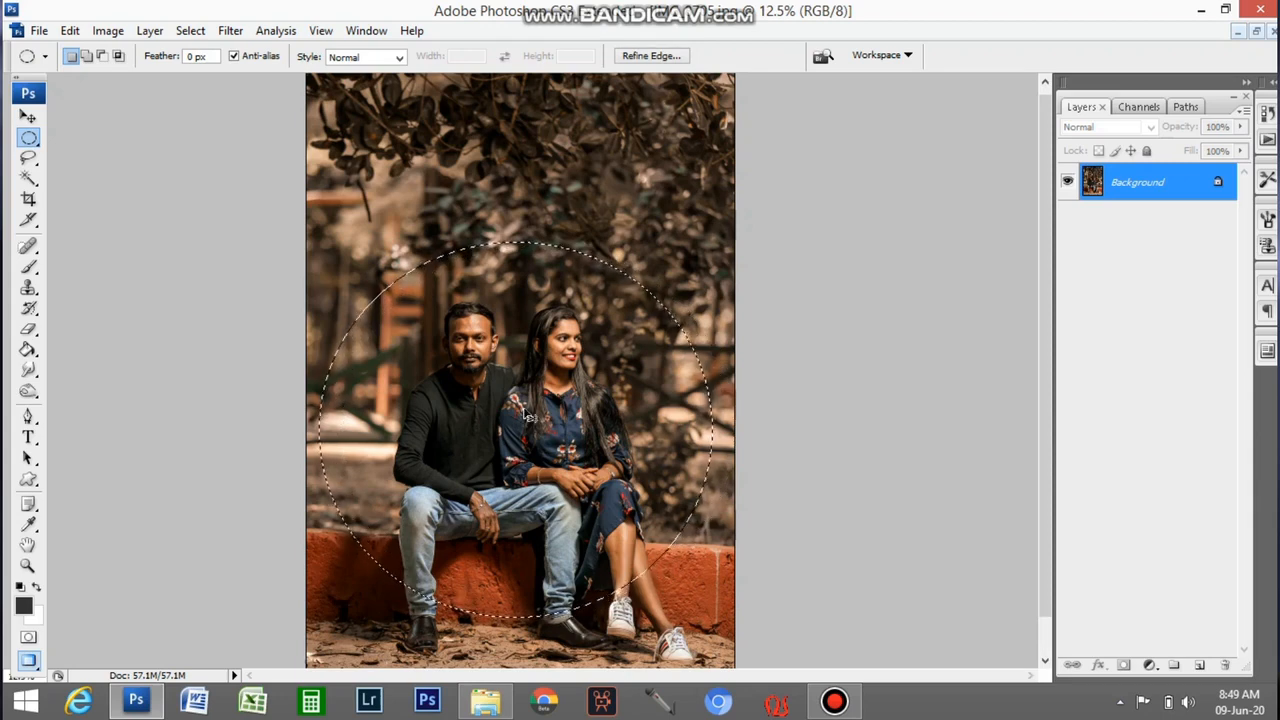
pyautogui.click(28, 138)
pyautogui.click(138, 138)
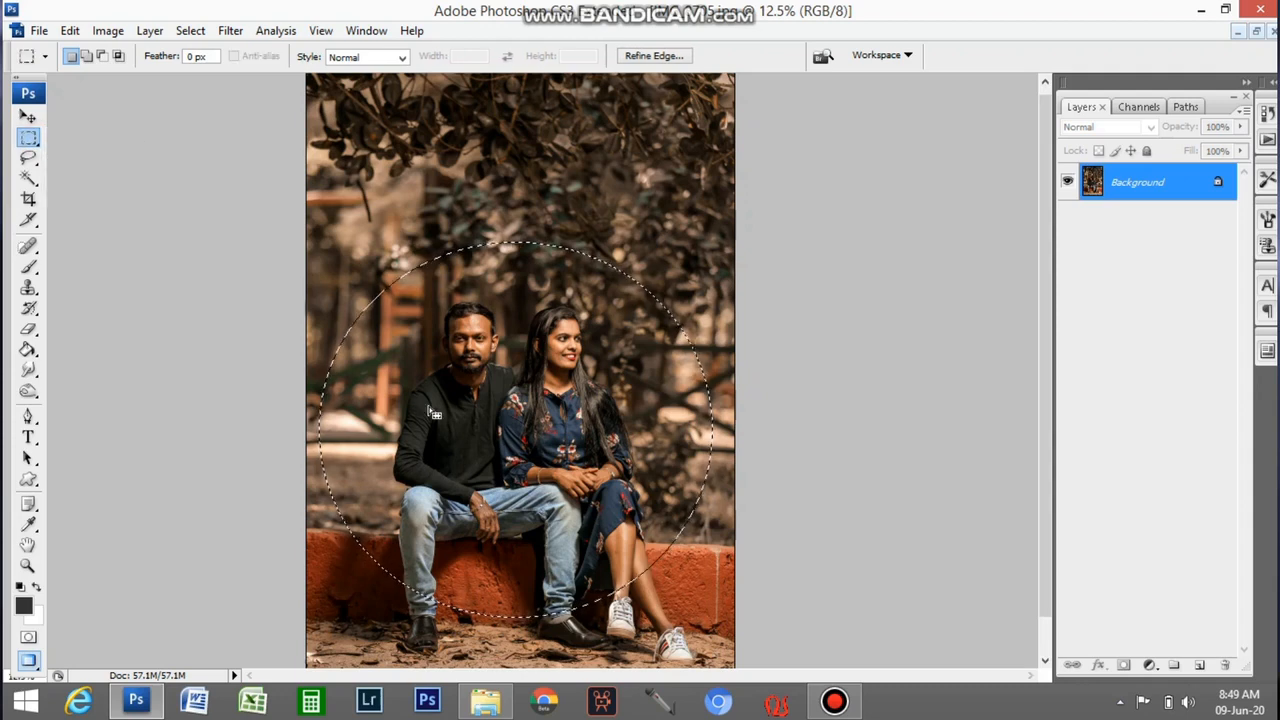
pyautogui.click(421, 368)
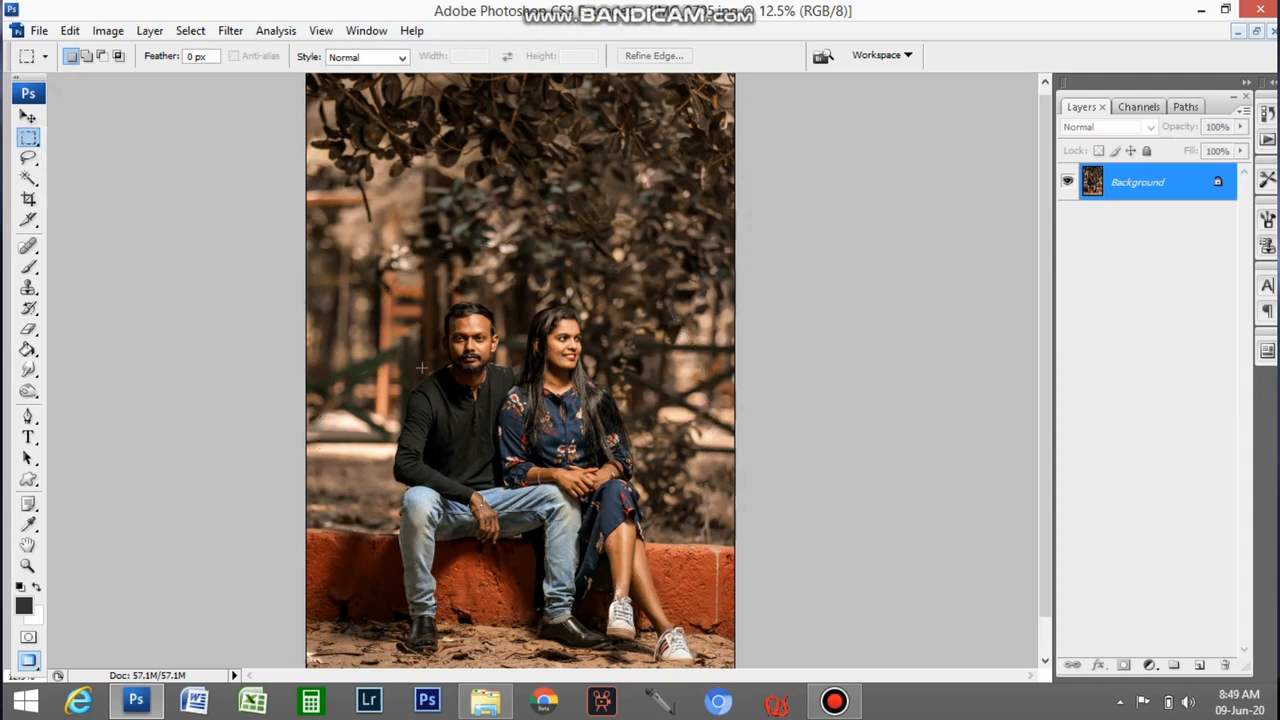
pyautogui.moveTo(638, 520); pyautogui.dragTo(654, 534)
pyautogui.click(330, 244)
# Select a circular area around the seated couple with the Elliptical Marquee and copy it into Untitled-1 as a new layer.
pyautogui.rightClick(29, 145)
pyautogui.click(100, 151)
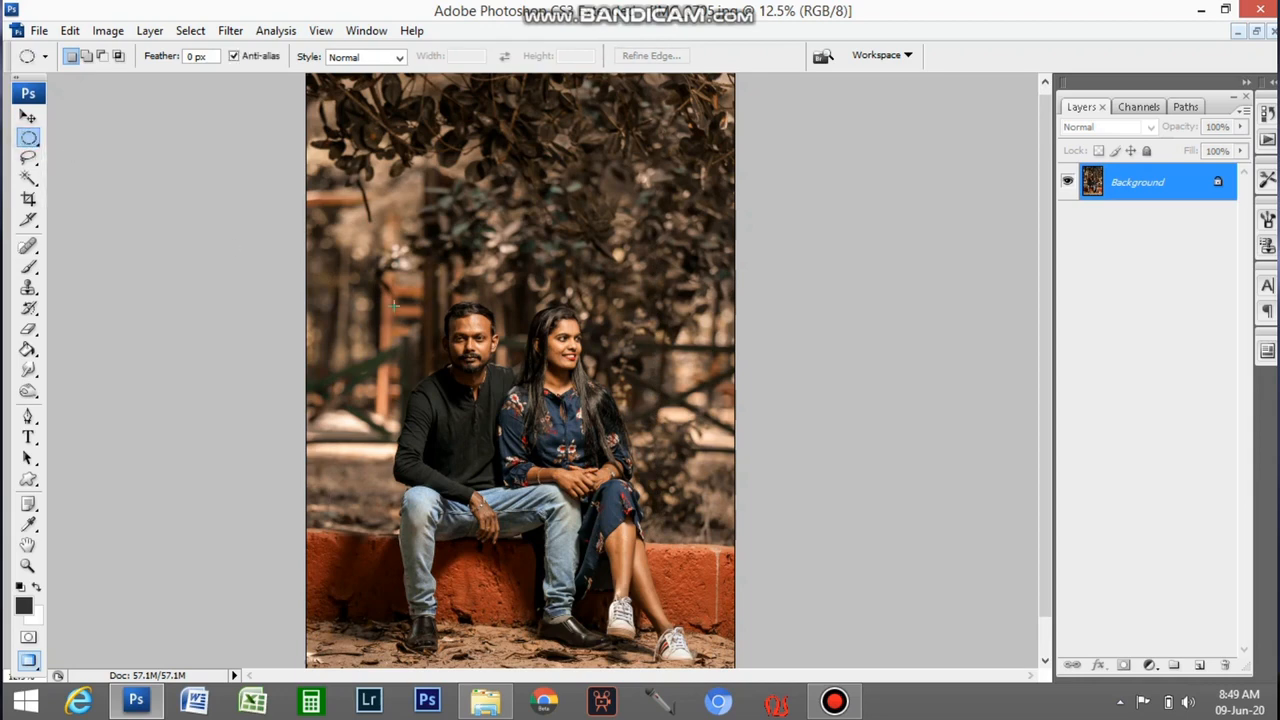
pyautogui.moveTo(720, 607); pyautogui.dragTo(698, 622)
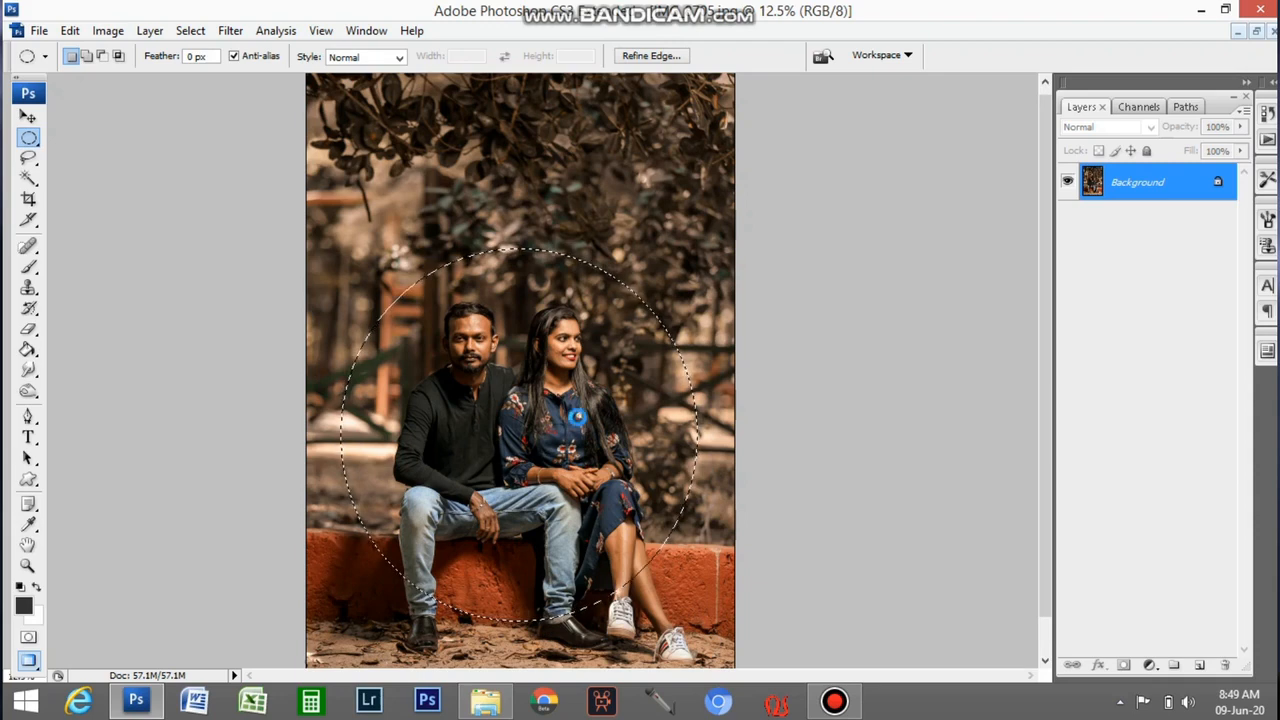
pyautogui.click(1238, 31)
pyautogui.hotkey('ctrl', 'v')
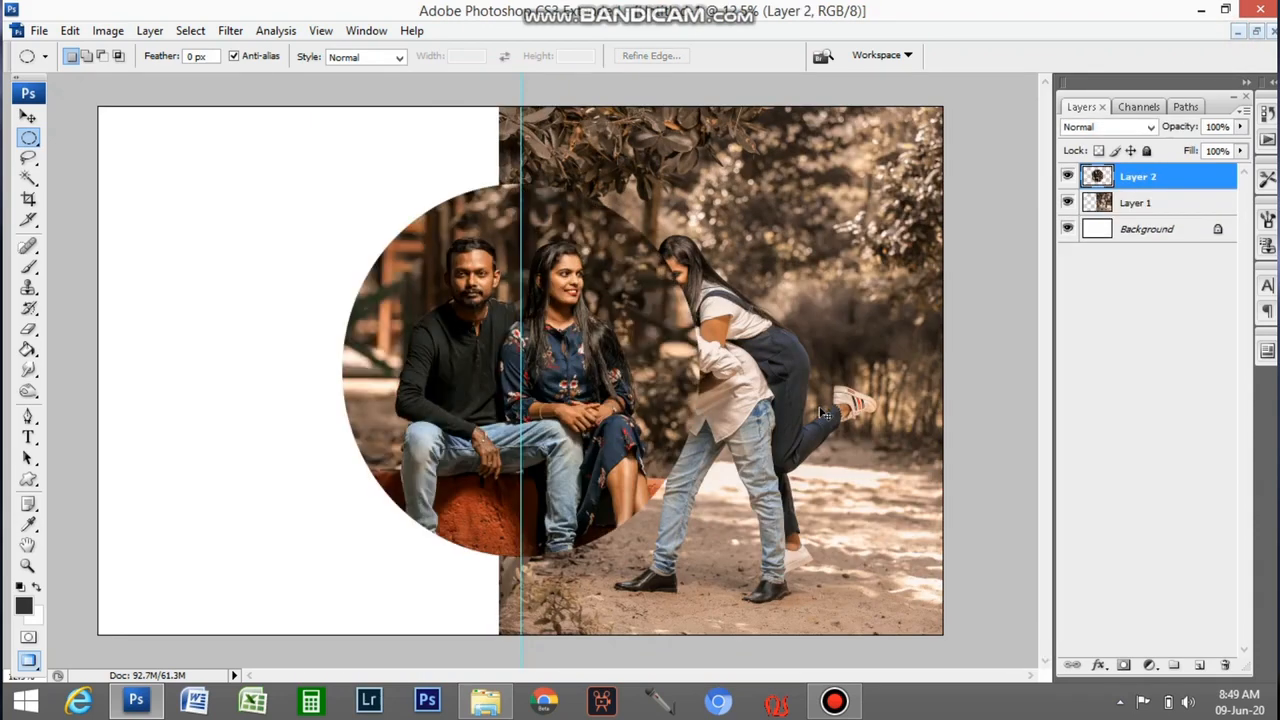
# Scale down the circular photo and place it on the blank left half of the spread.
pyautogui.hotkey('ctrl', 't')
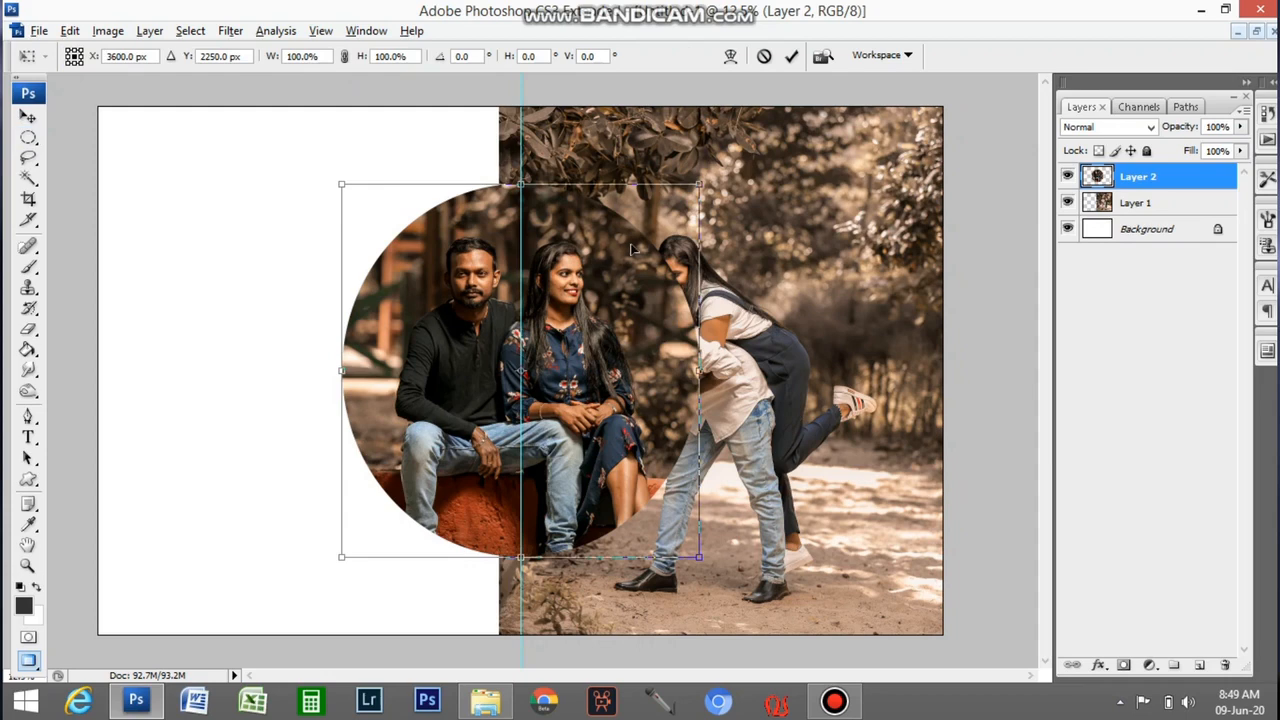
pyautogui.moveTo(705, 180); pyautogui.dragTo(637, 249)
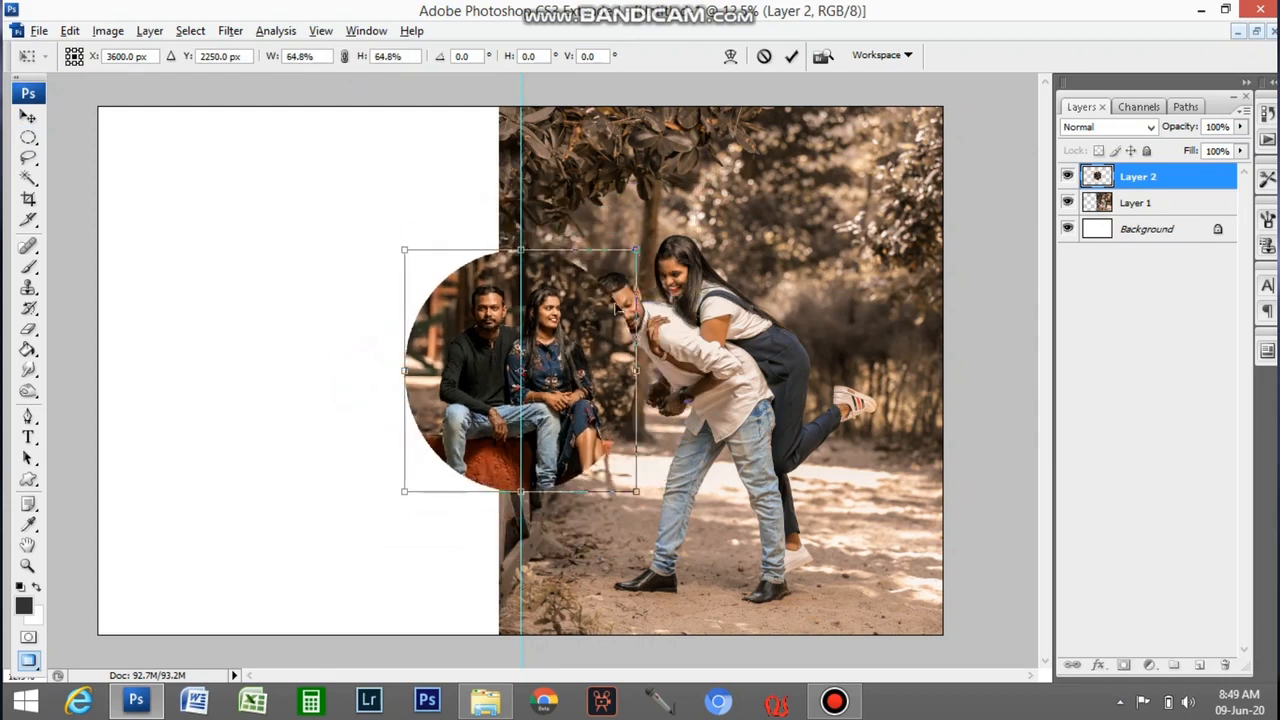
pyautogui.moveTo(572, 338); pyautogui.dragTo(336, 351)
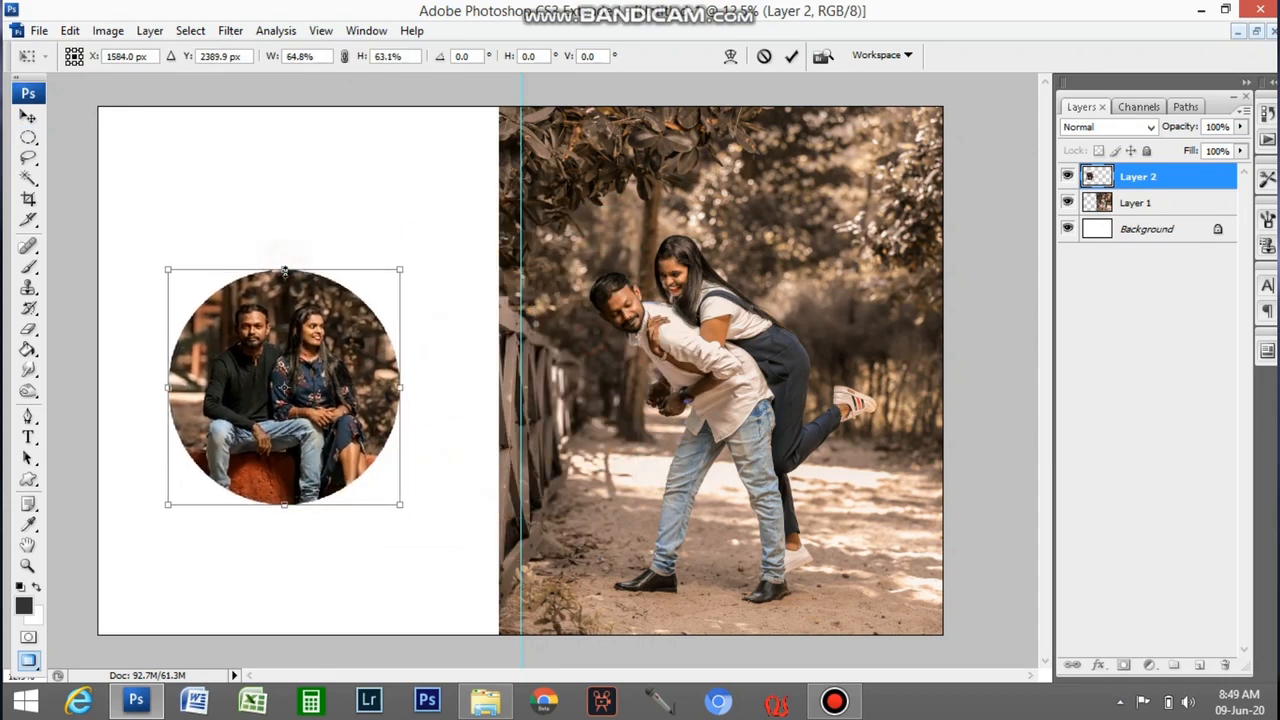
pyautogui.moveTo(400, 263); pyautogui.dragTo(427, 262)
pyautogui.press('Return')
pyautogui.press('m')
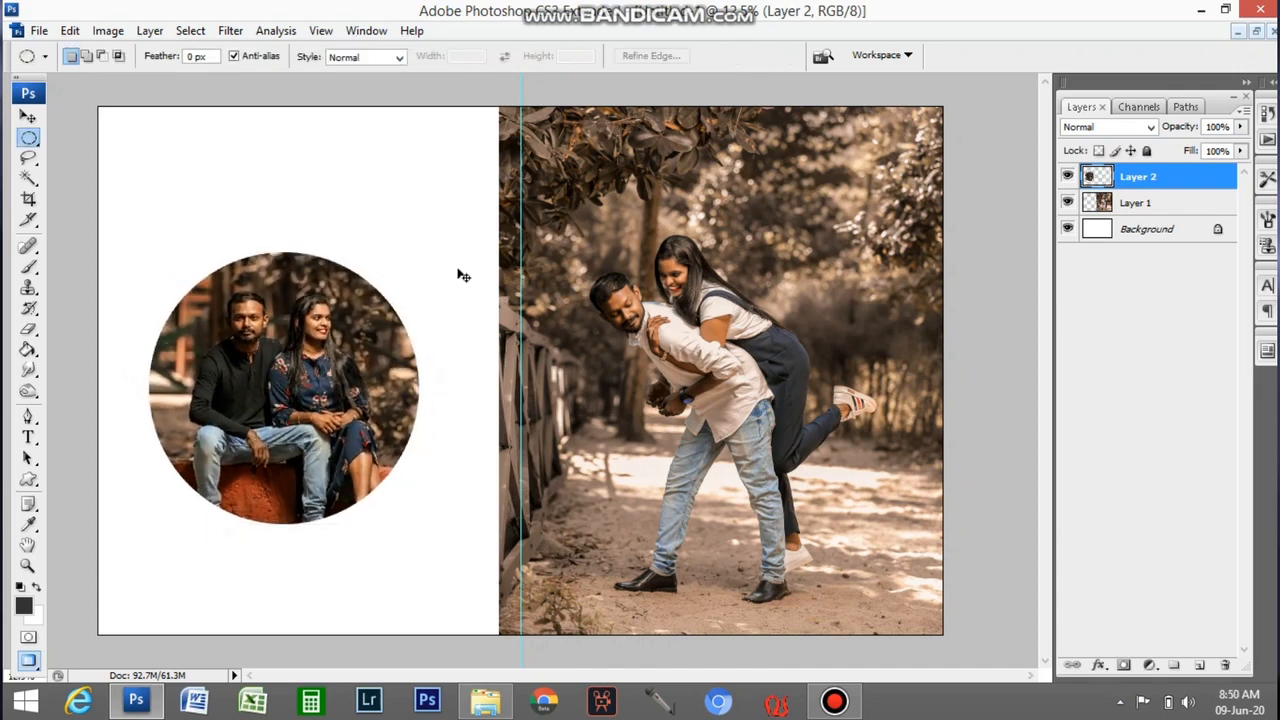
# Select the large photo's layer and move it right until its left edge meets the center guide.
pyautogui.hotkey('ctrl', ';')
pyautogui.press('v')
pyautogui.rightClick(594, 280)
pyautogui.click(612, 287)
pyautogui.moveTo(598, 291); pyautogui.dragTo(620, 292)
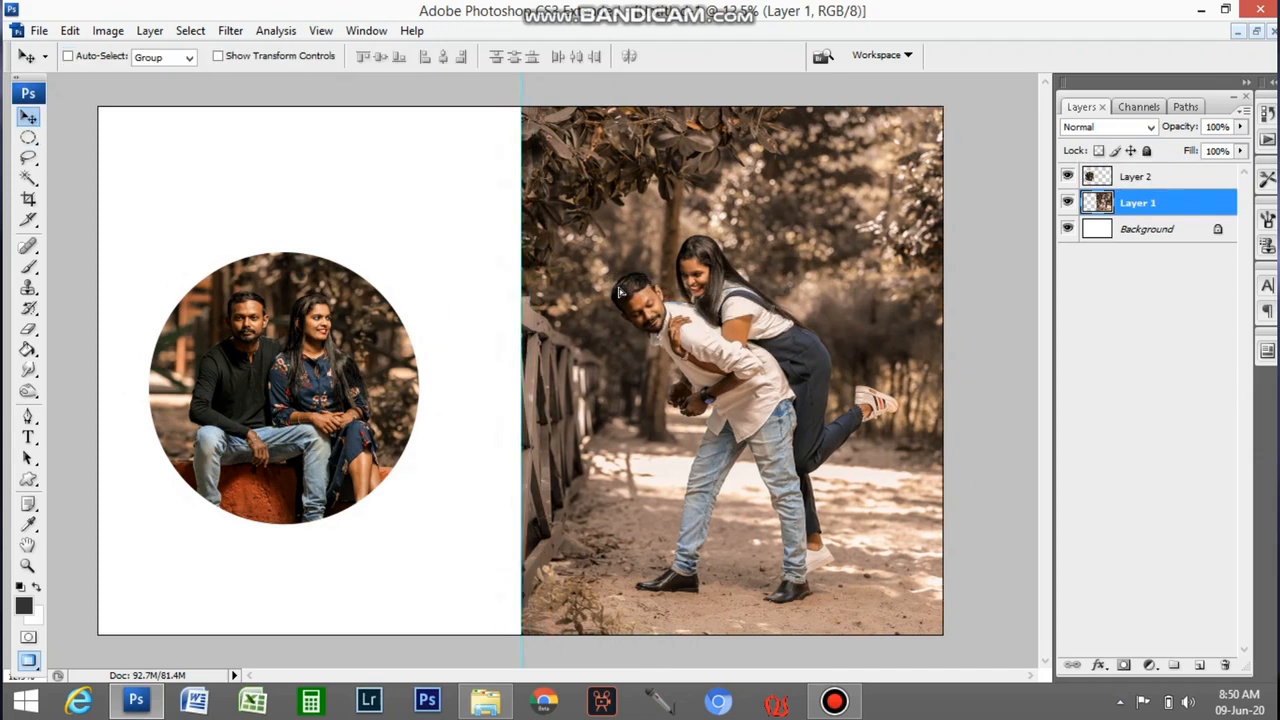
# Select the circular photo's layer and move it slightly up and right on the left page.
pyautogui.rightClick(326, 394)
pyautogui.click(352, 408)
pyautogui.moveTo(328, 425)
pyautogui.mouseDown()
pyautogui.moveTo(345, 392)
pyautogui.moveTo(340, 405)
pyautogui.mouseUp()
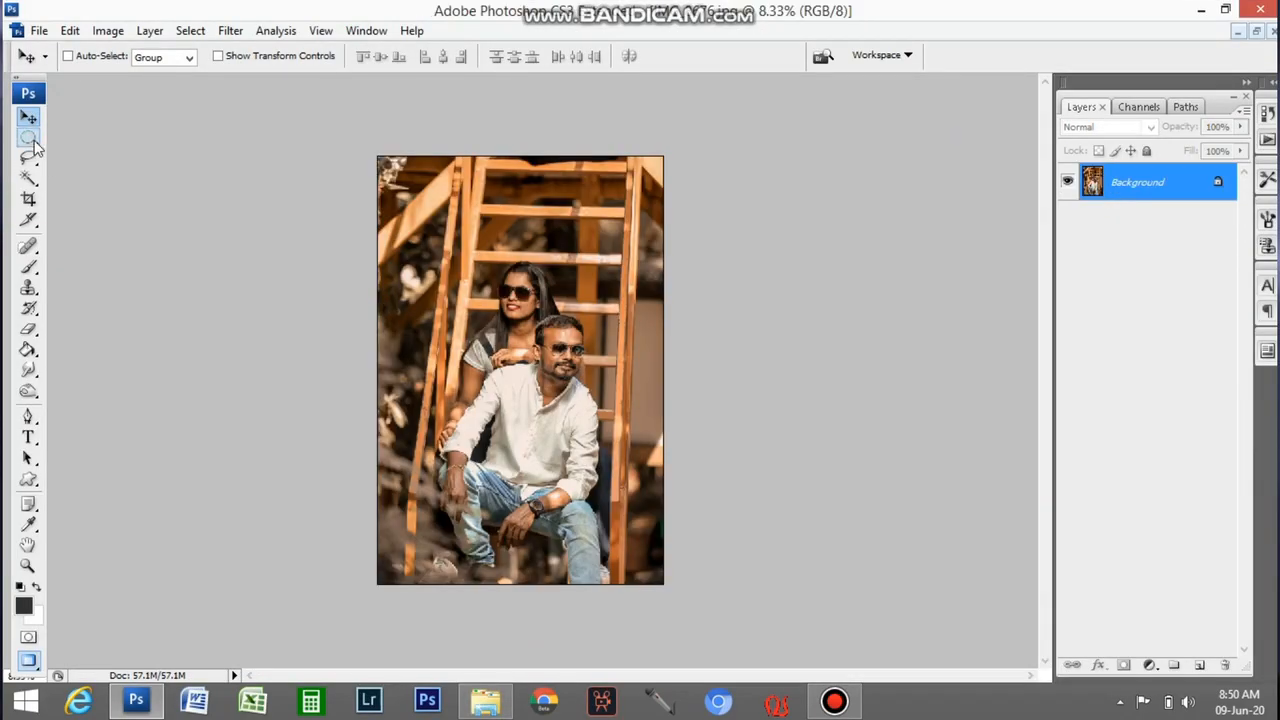
# Select a circular area around the couple on the ladder with the Elliptical Marquee and copy it into Untitled-1 as a new layer.
pyautogui.rightClick(28, 137)
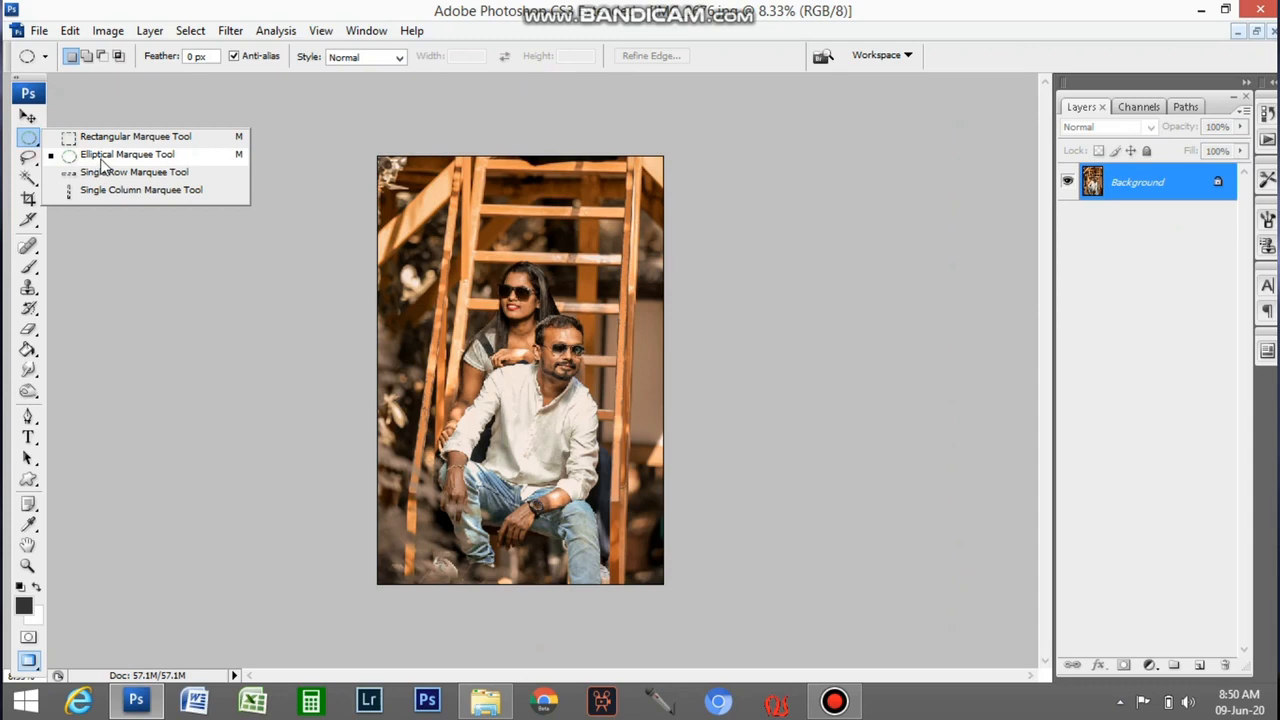
pyautogui.click(101, 158)
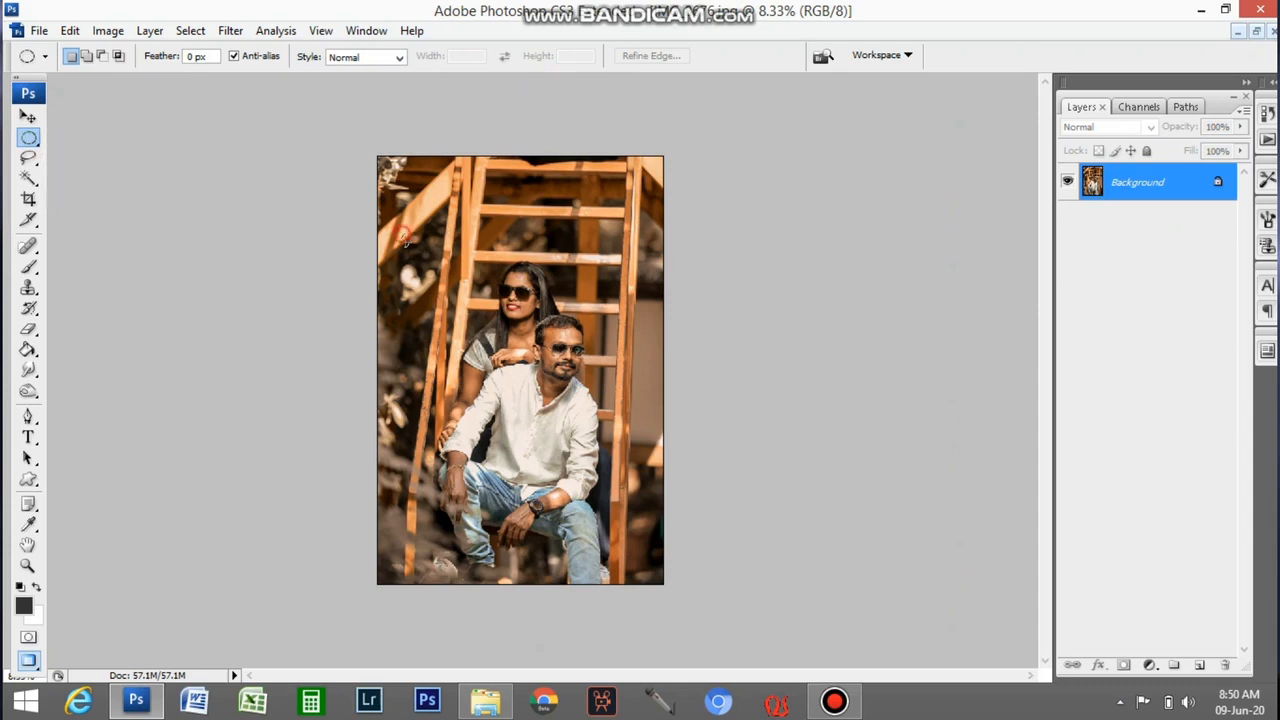
pyautogui.moveTo(652, 485); pyautogui.dragTo(659, 486)
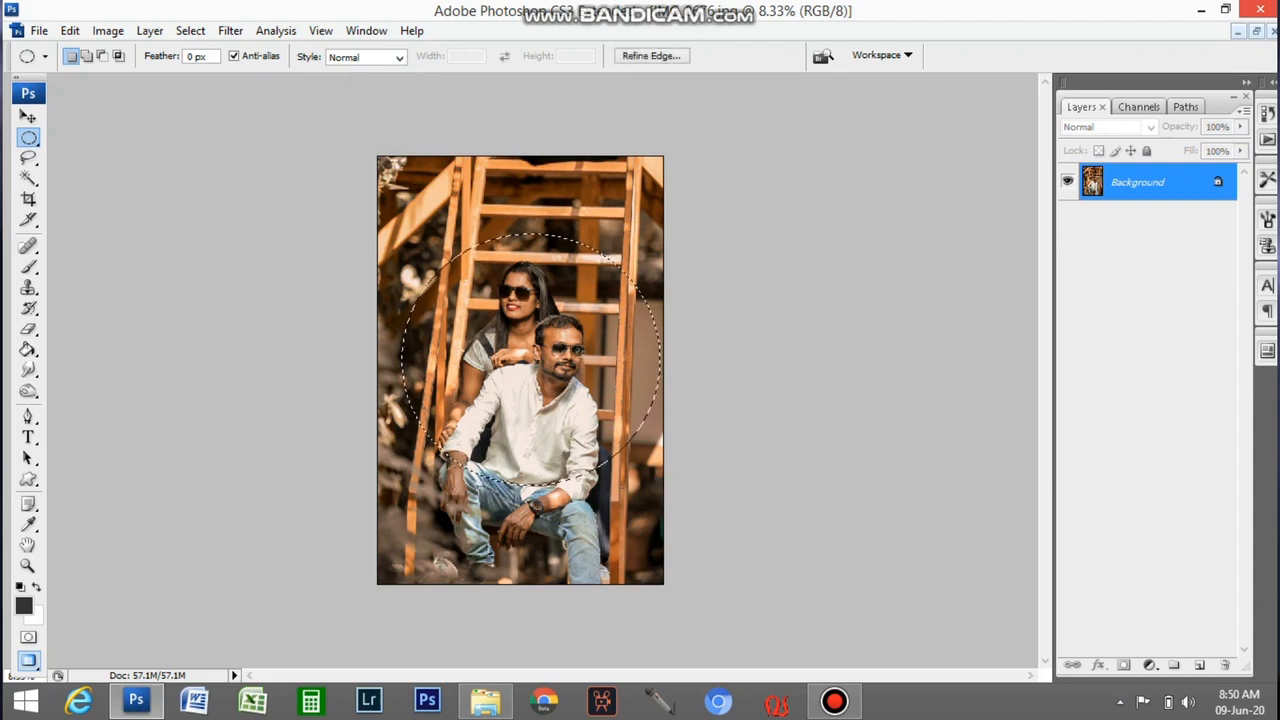
pyautogui.click(1239, 33)
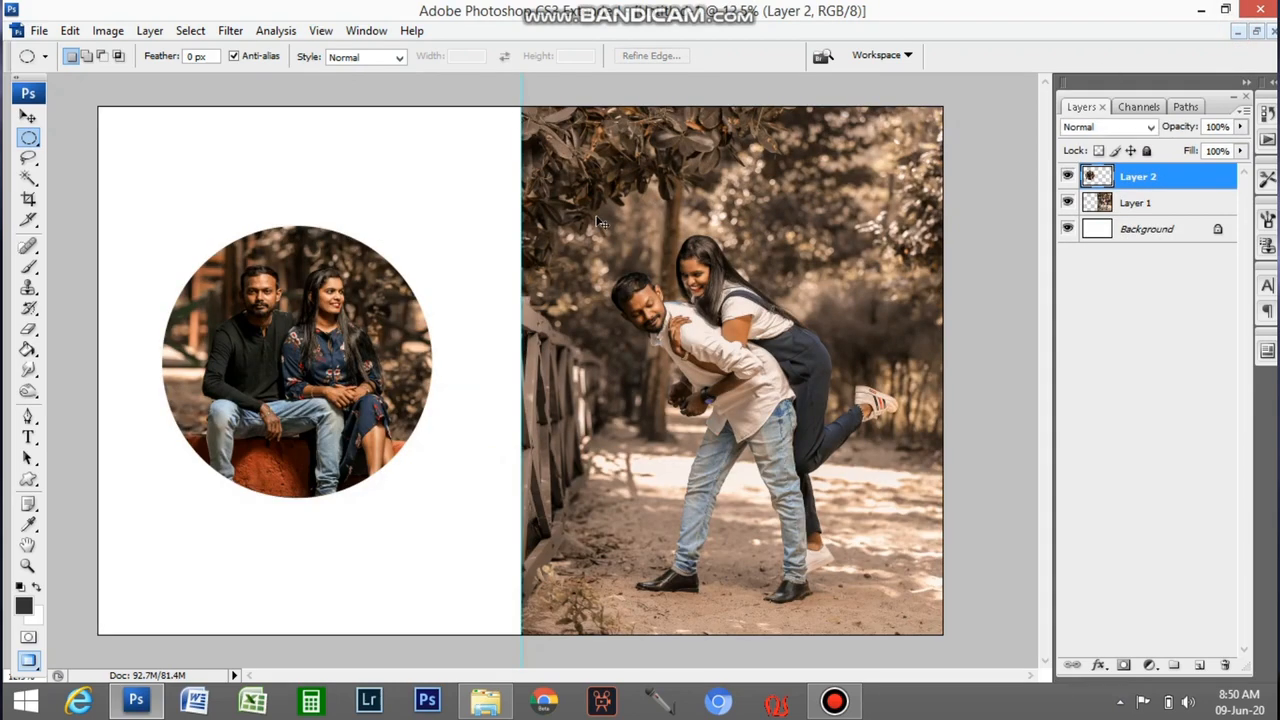
pyautogui.hotkey('ctrl', 'v')
# Scale the pasted ladder photo to 35.9% and place it over the lower-right edge of the larger circular photo.
pyautogui.hotkey('ctrl', 't')
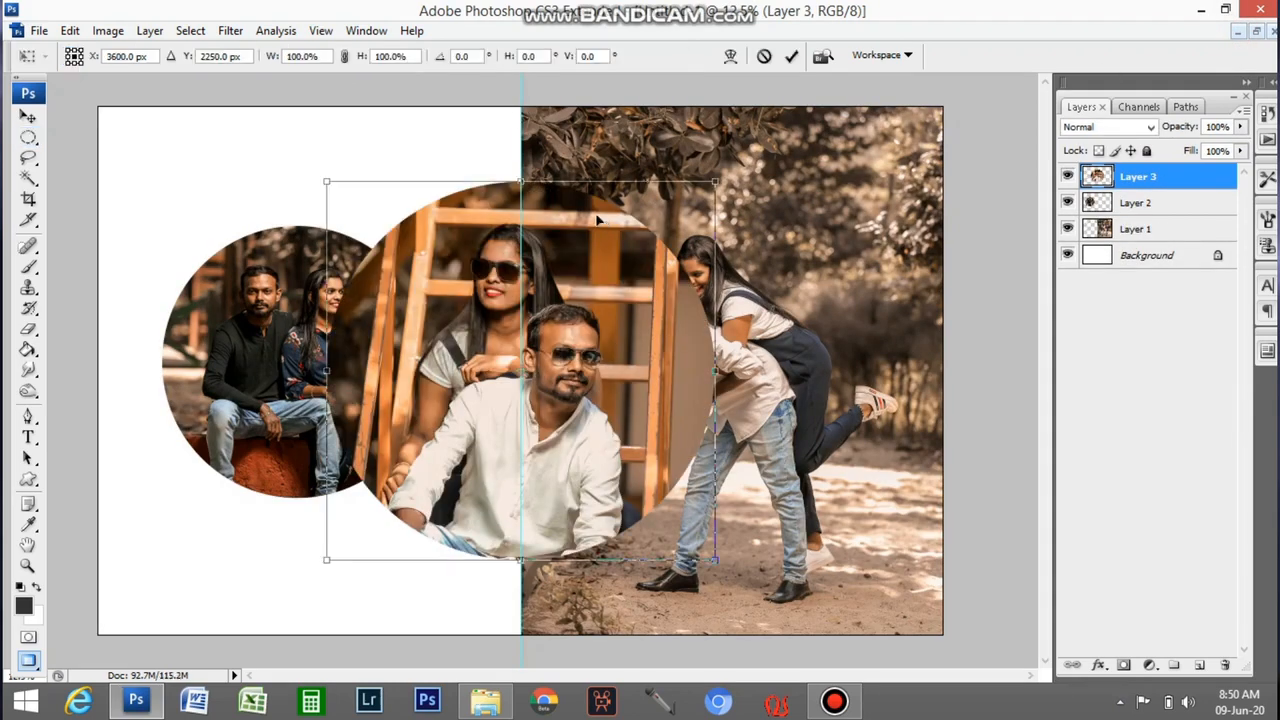
pyautogui.moveTo(718, 184); pyautogui.dragTo(436, 520)
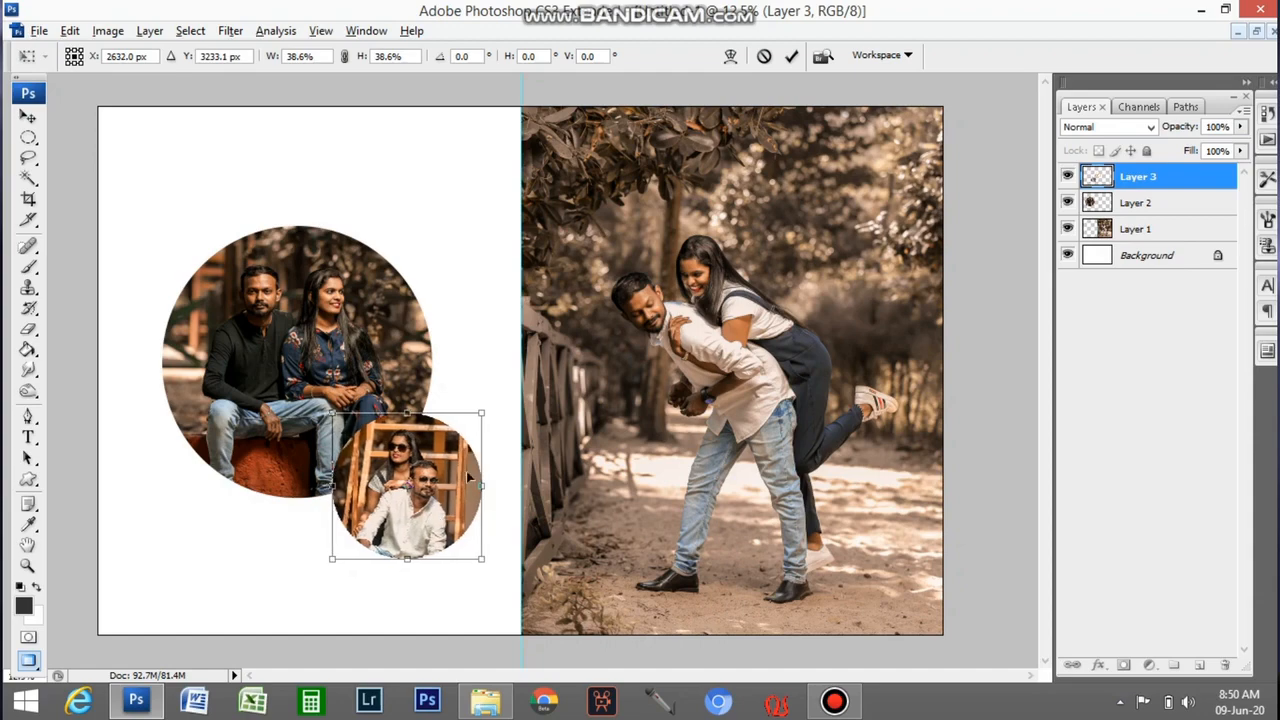
pyautogui.moveTo(481, 413); pyautogui.dragTo(476, 421)
pyautogui.press('Return')
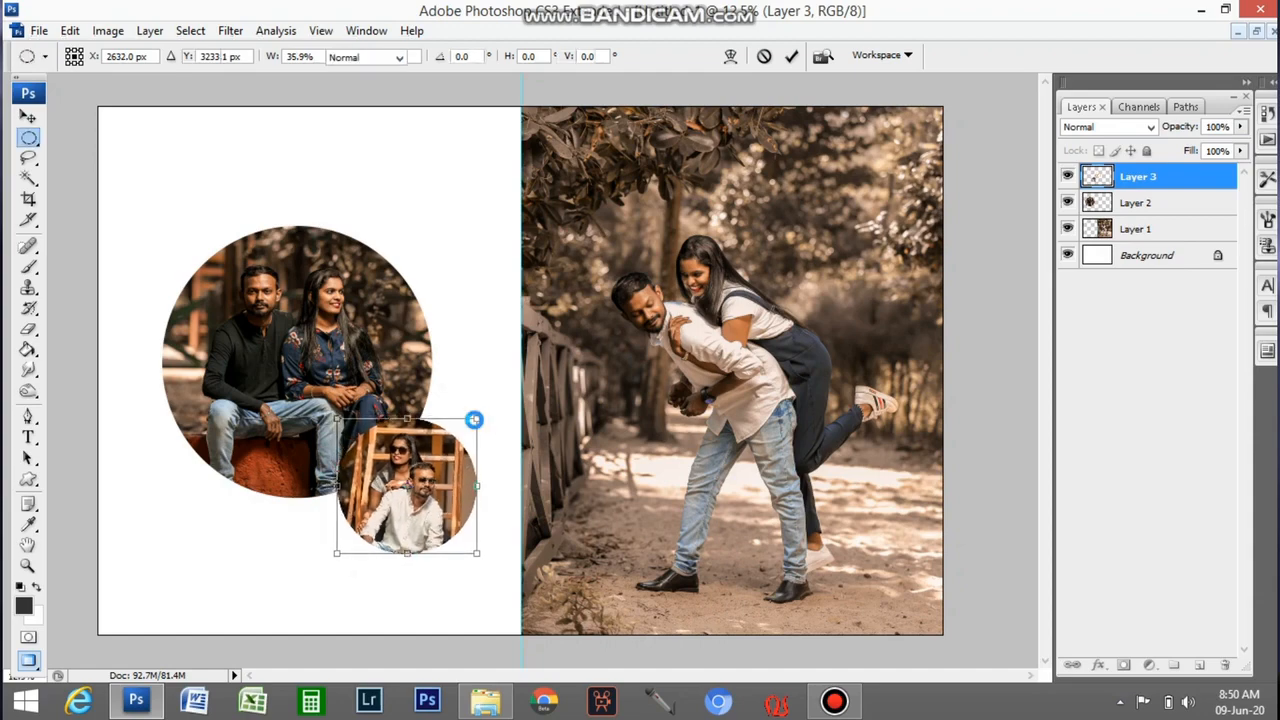
# Duplicate the small circular photo's layer within Untitled-1, keeping the name Layer 3 copy.
pyautogui.moveTo(303, 375); pyautogui.dragTo(576, 624)
pyautogui.moveTo(546, 474); pyautogui.dragTo(551, 514)
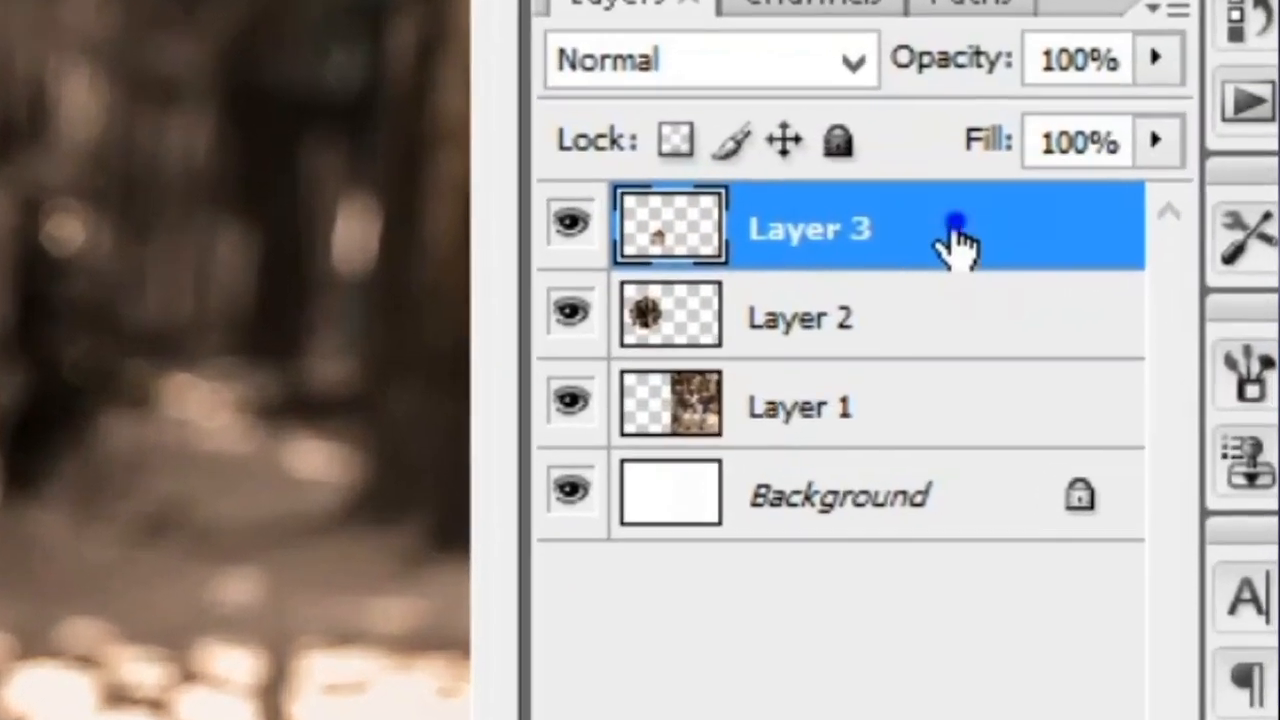
pyautogui.rightClick(1181, 179)
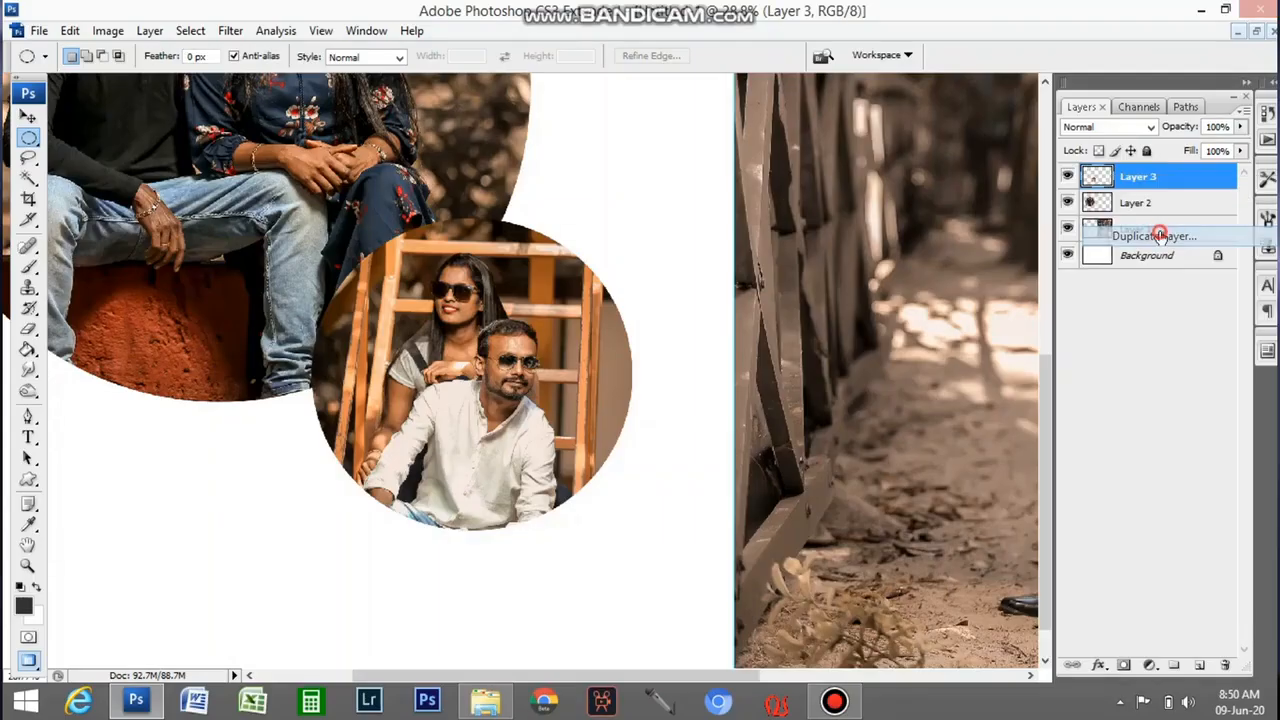
pyautogui.click(873, 437)
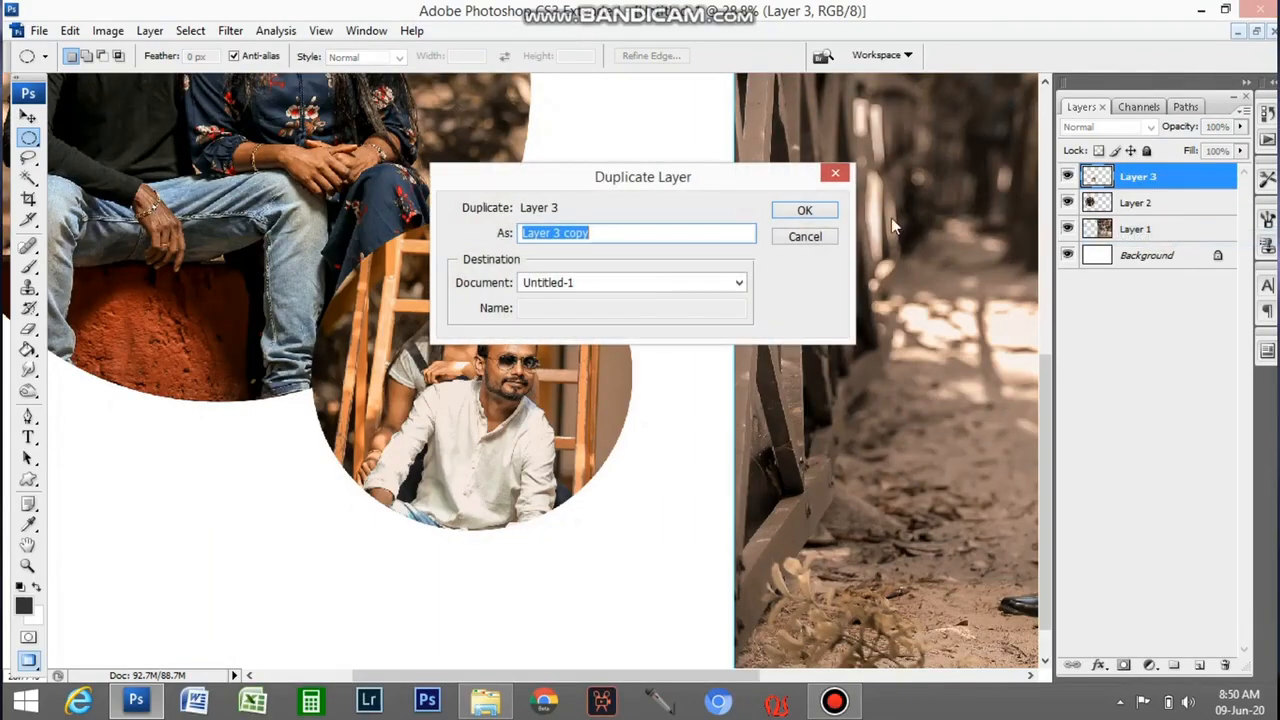
pyautogui.click(806, 211)
# Turn the original Layer 3 circle white with Hue/Saturation by setting Lightness to +100.
pyautogui.click(1154, 205)
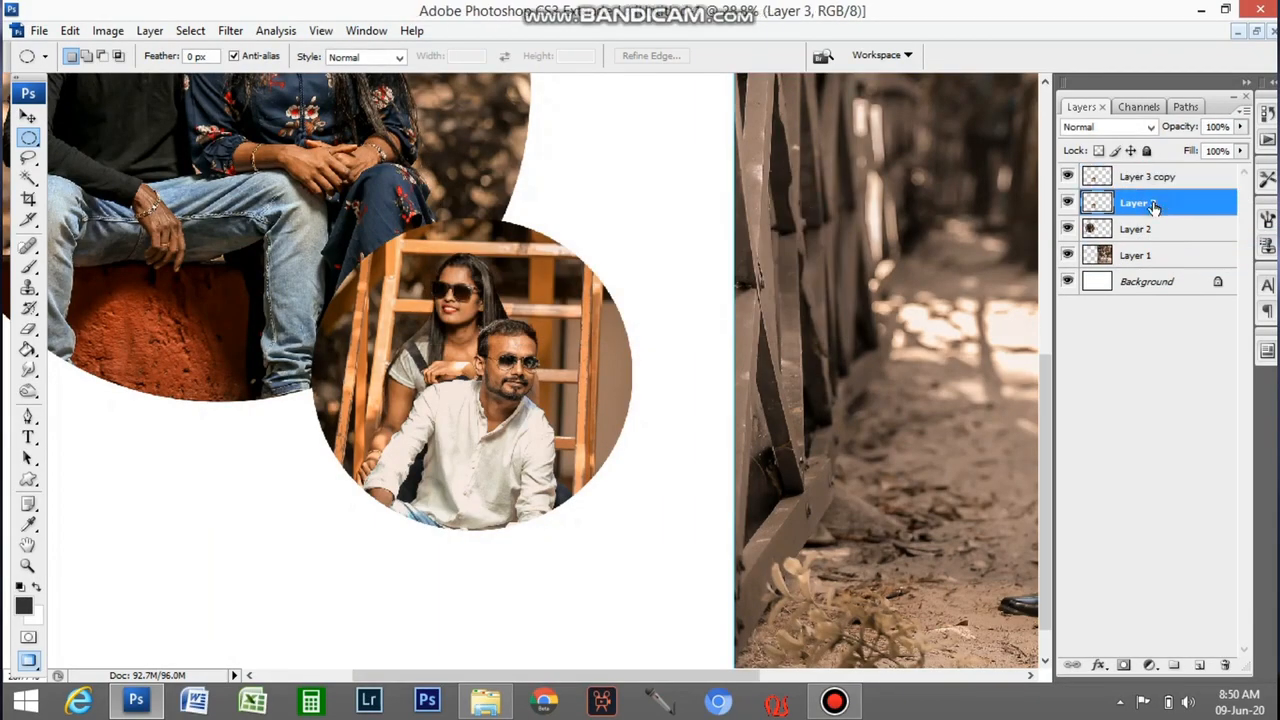
pyautogui.hotkey('ctrl', 'u')
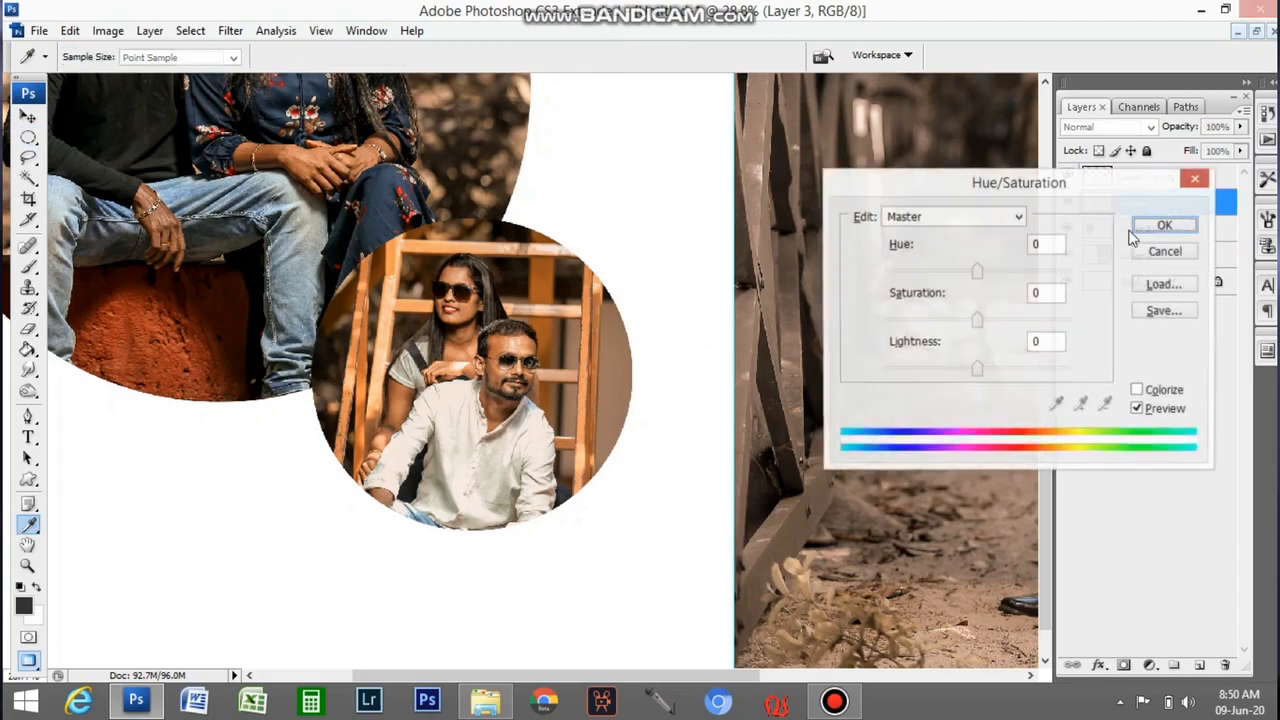
pyautogui.moveTo(978, 367); pyautogui.dragTo(1150, 380)
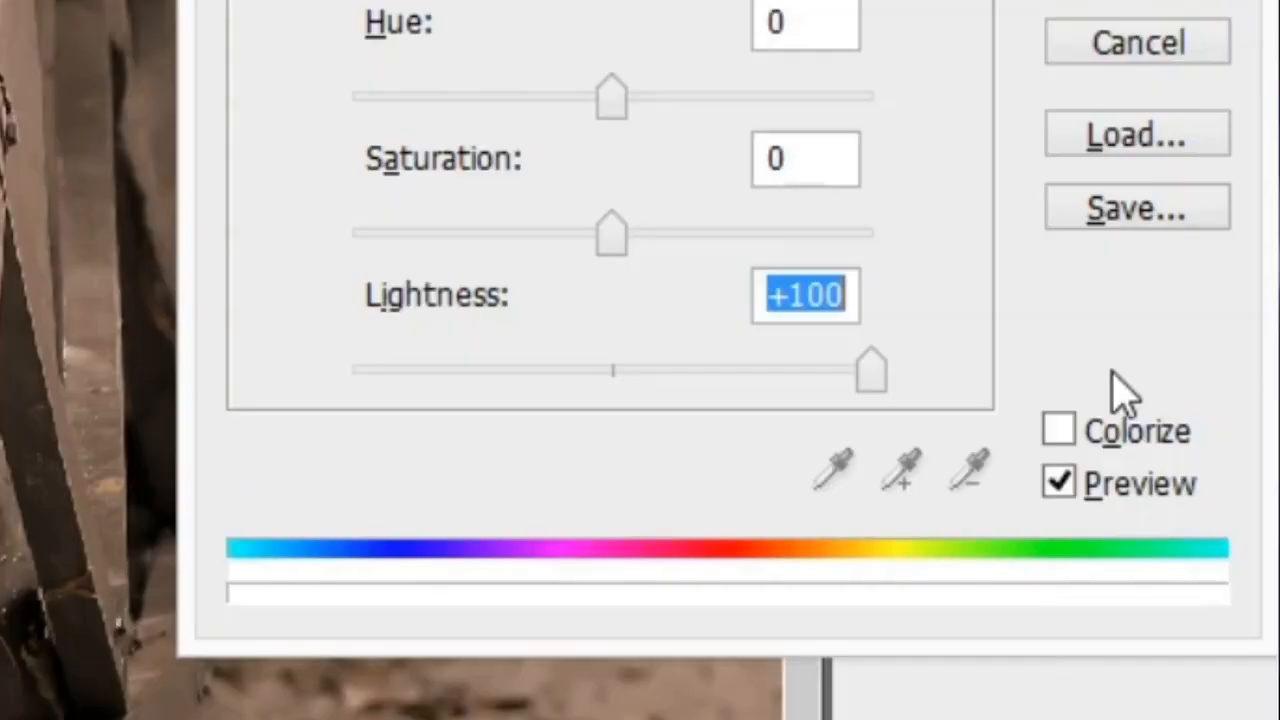
pyautogui.click(1145, 190)
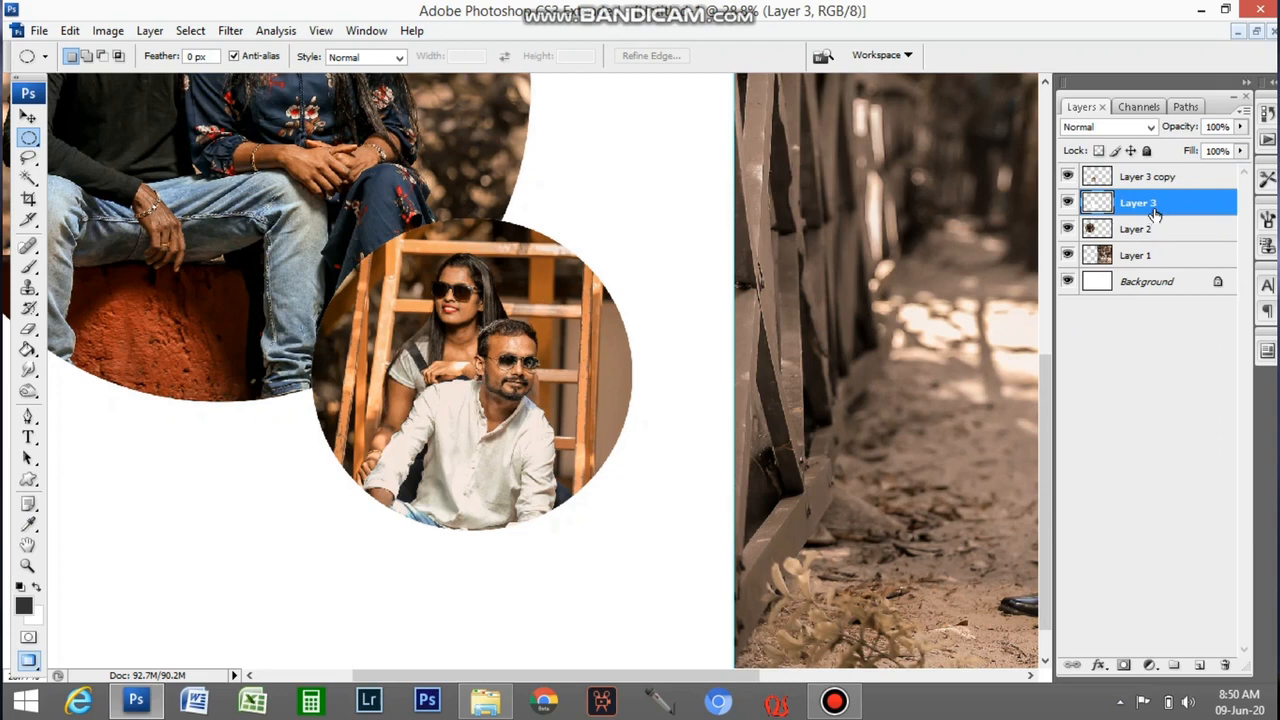
# Enlarge the white circle about its center to 109.5% so it forms a border around the small circular photo.
pyautogui.hotkey('ctrl', 't')
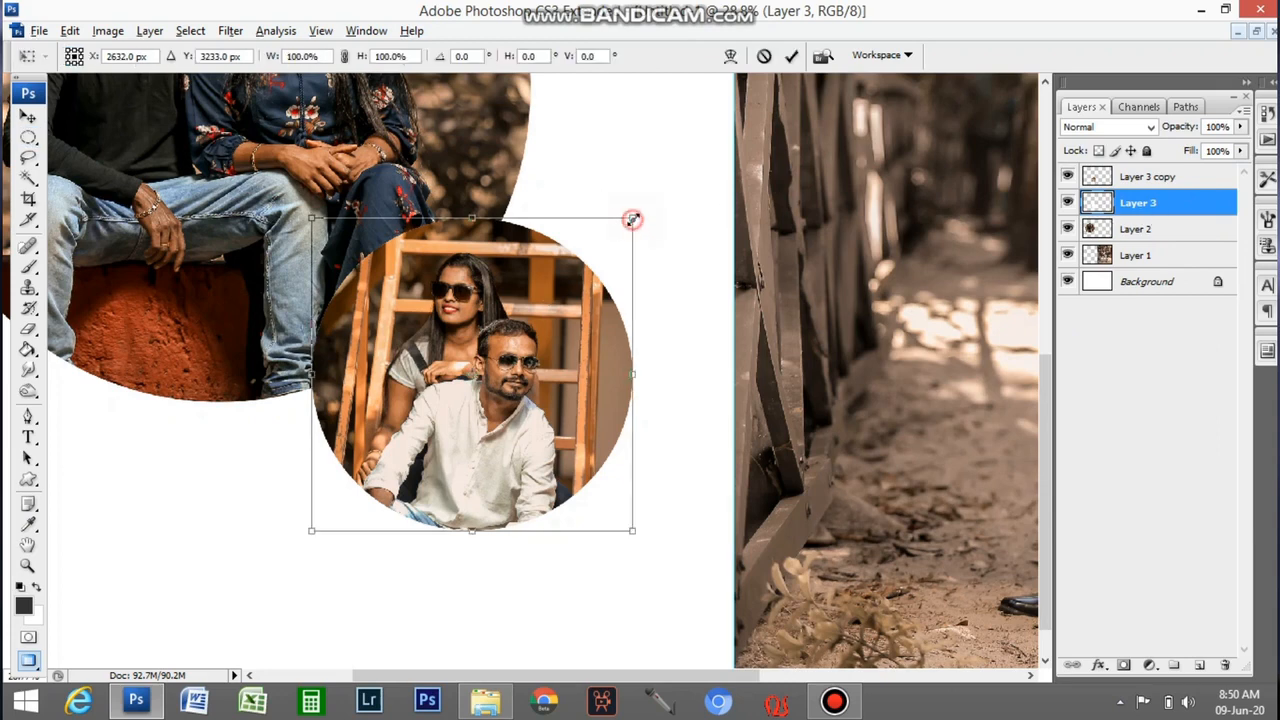
pyautogui.moveTo(632, 219); pyautogui.dragTo(647, 203)
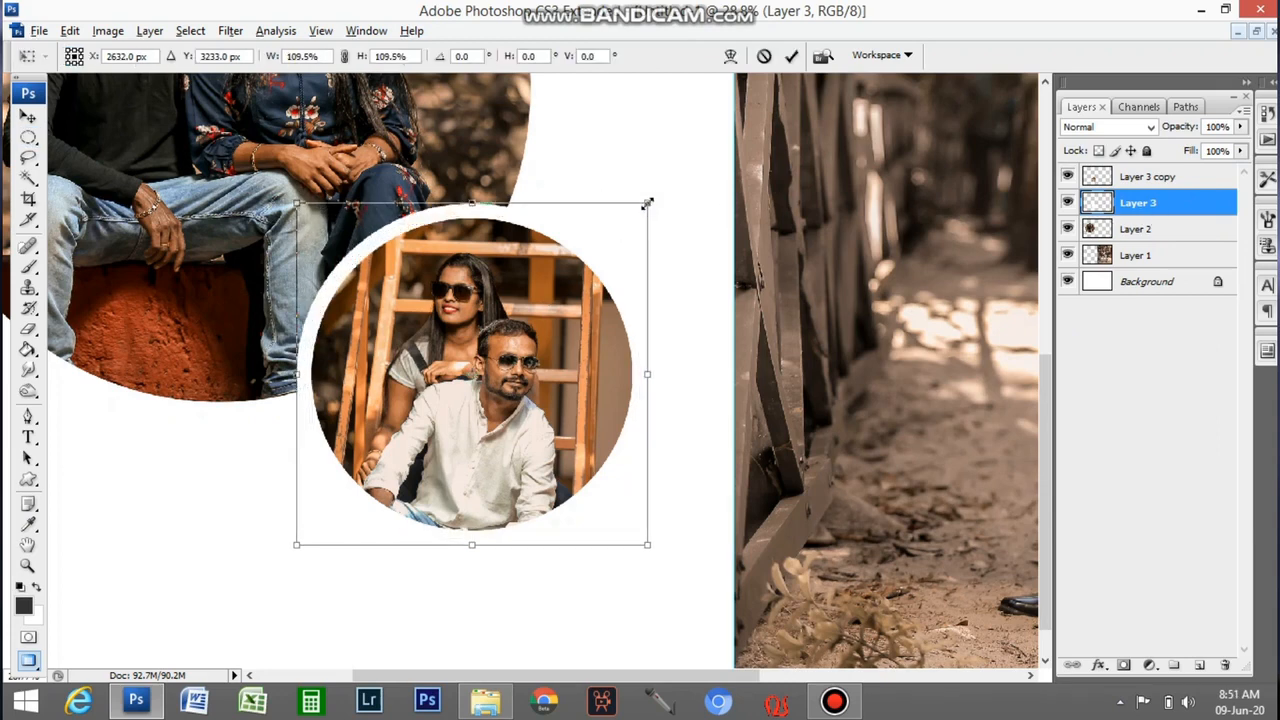
pyautogui.press('Return')
pyautogui.press('m')
pyautogui.hotkey('ctrl', '0')
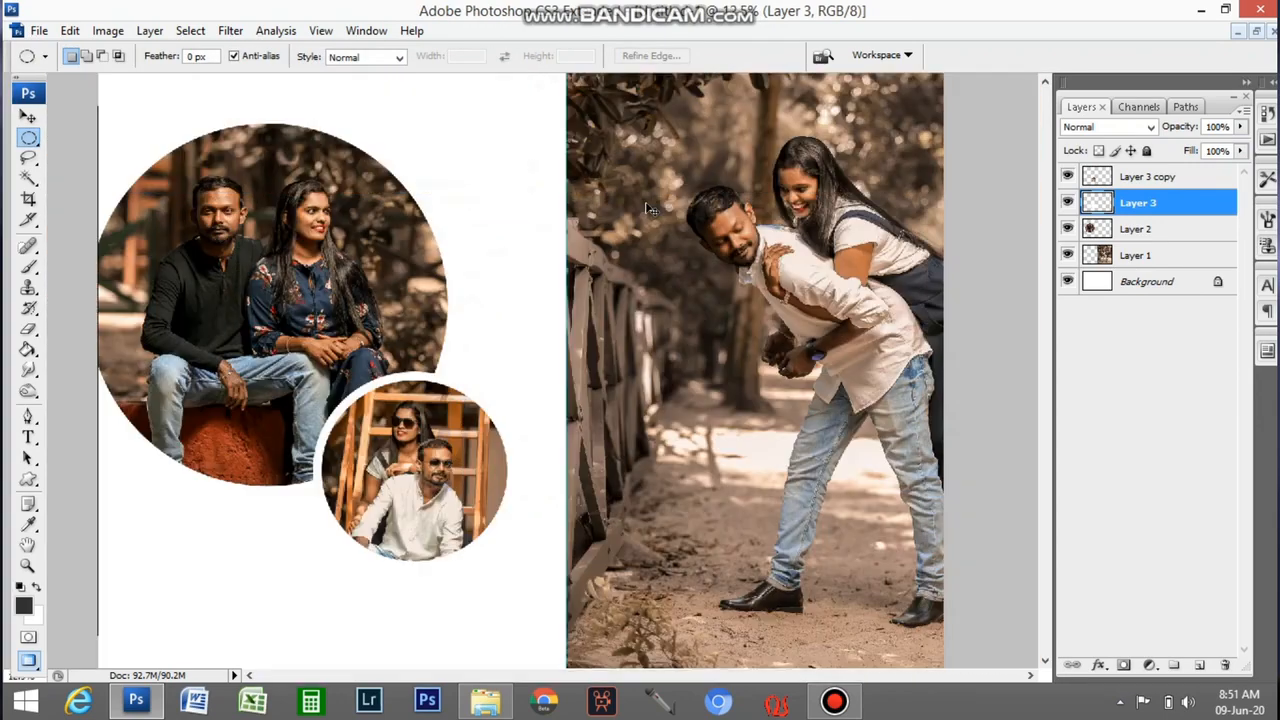
# Hide the center guide and check the whole spread with the surrounding interface hidden.
pyautogui.hotkey('ctrl', 'h')
pyautogui.press('Tab')
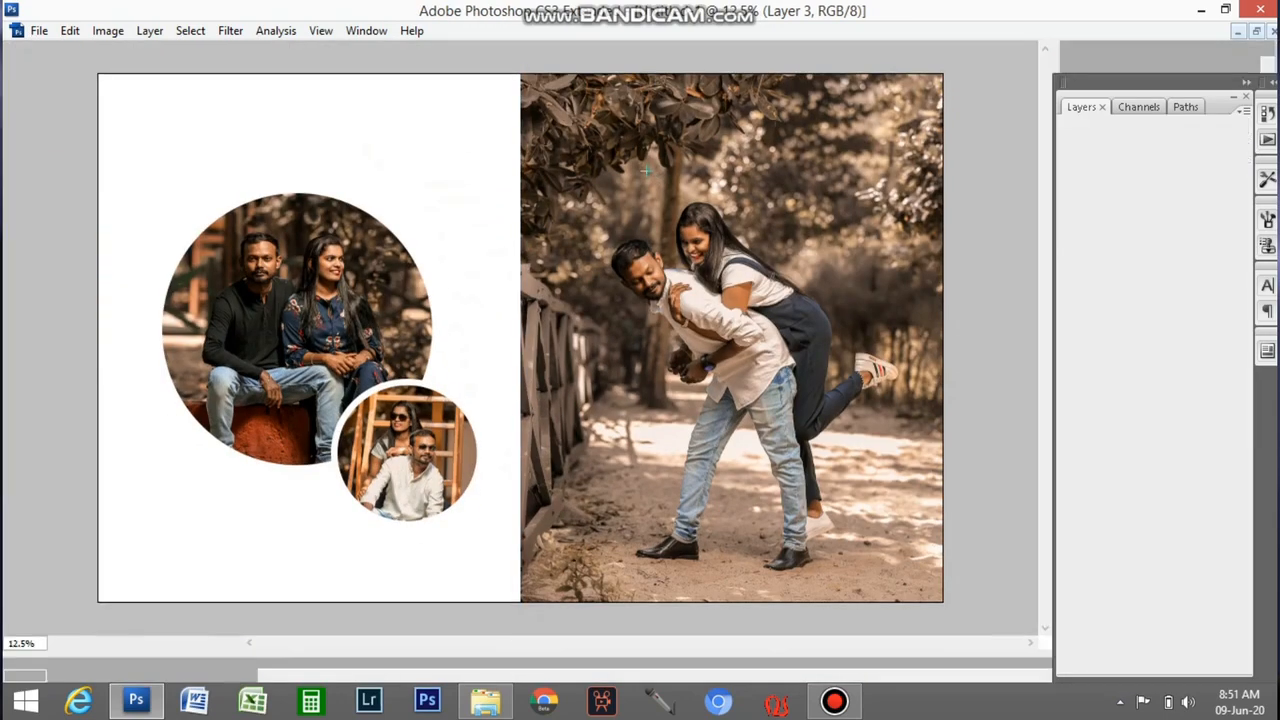
pyautogui.press('Tab')
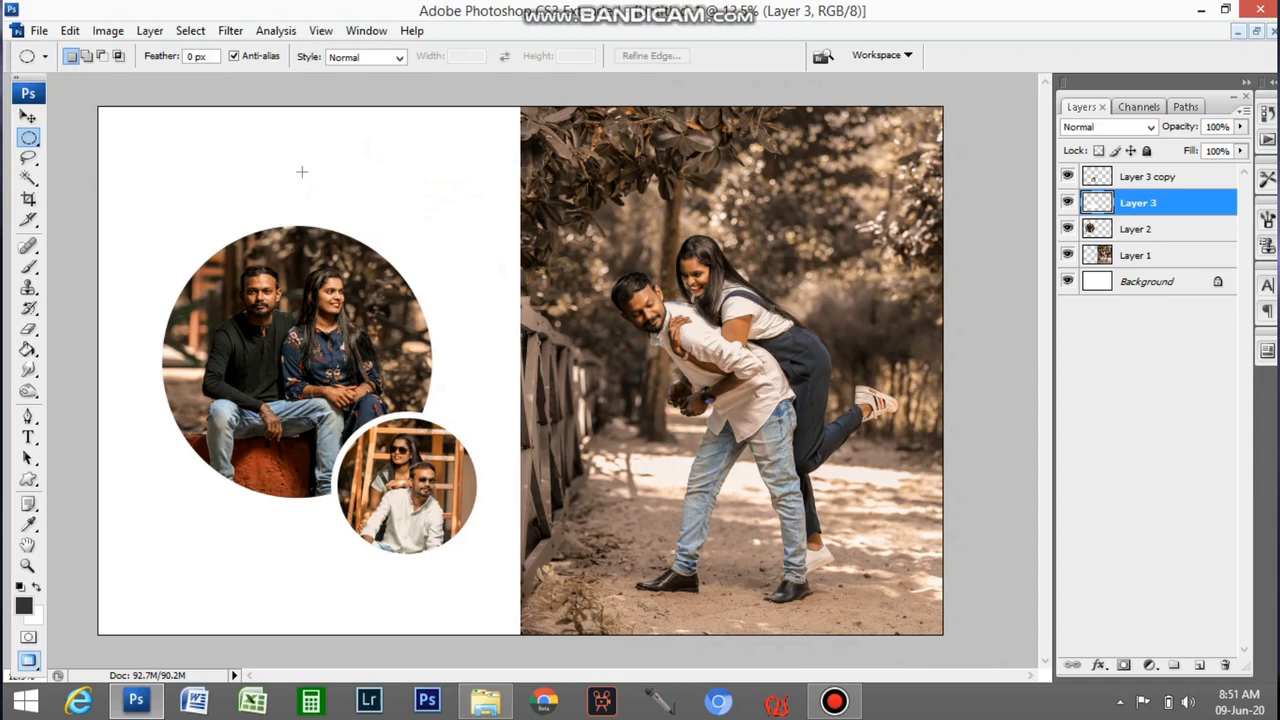
pyautogui.press('Tab')
pyautogui.press('Tab')
# Restore the document windows to floating size and close the IMG_8663.jpg source photo.
pyautogui.click(1256, 31)
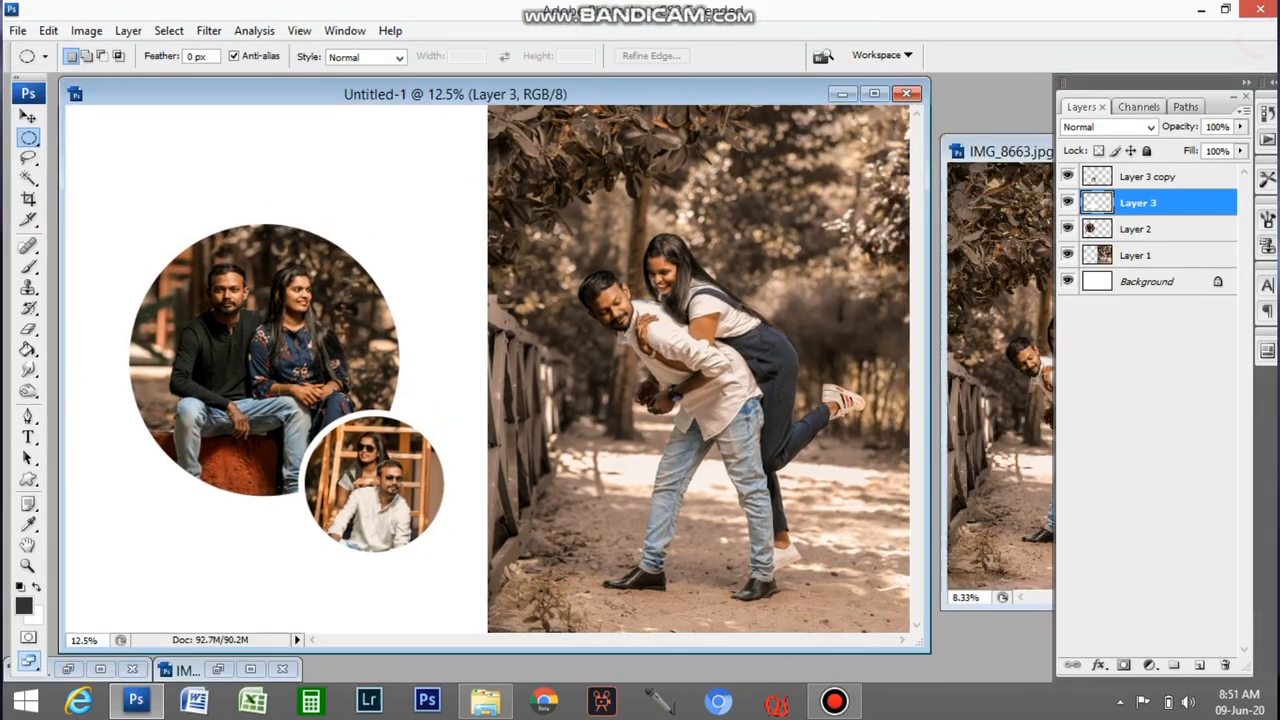
pyautogui.click(1010, 151)
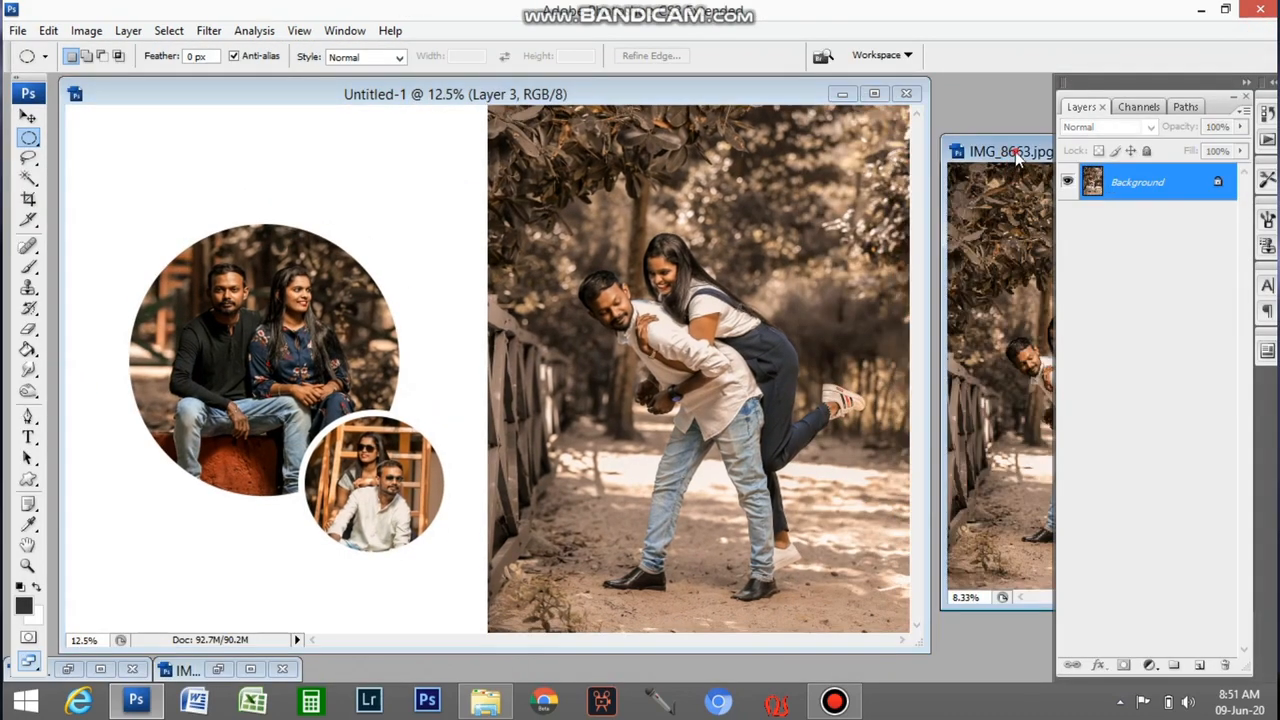
pyautogui.moveTo(1010, 151); pyautogui.dragTo(696, 157)
pyautogui.click(918, 158)
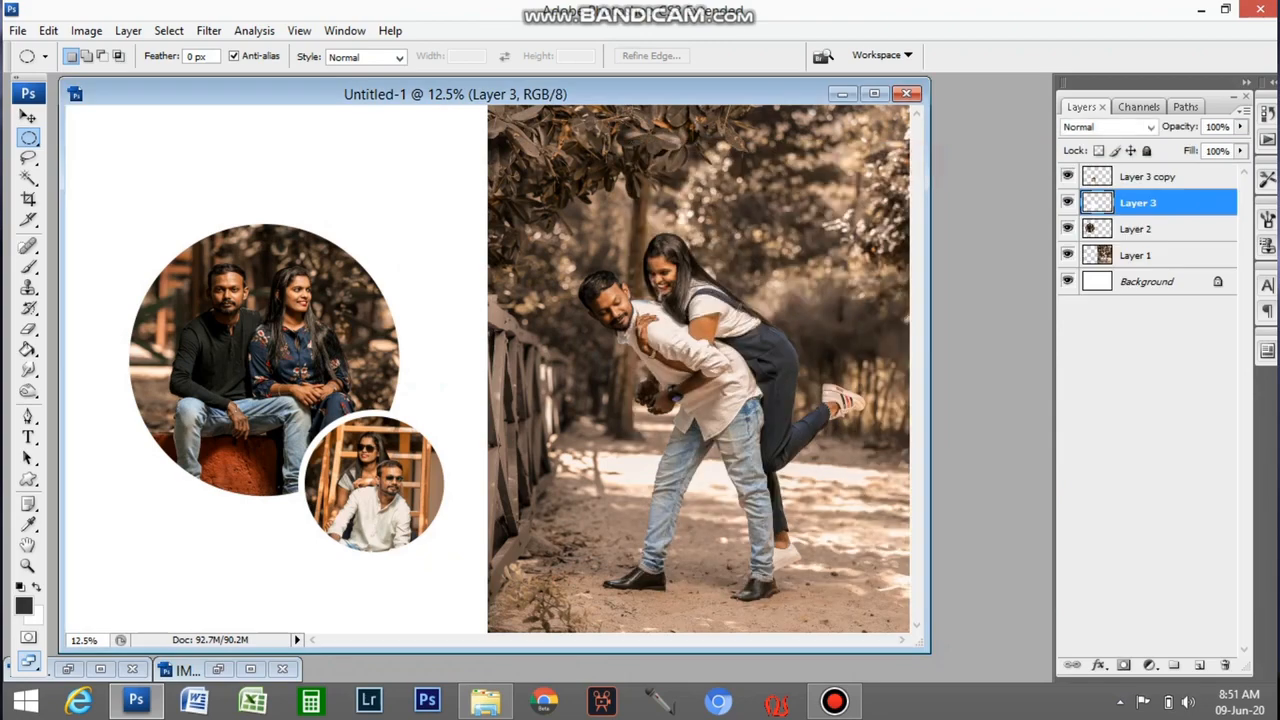
# Maximize the Untitled-1 spread and preview it full screen without the interface.
pyautogui.click(873, 94)
pyautogui.press('Tab')
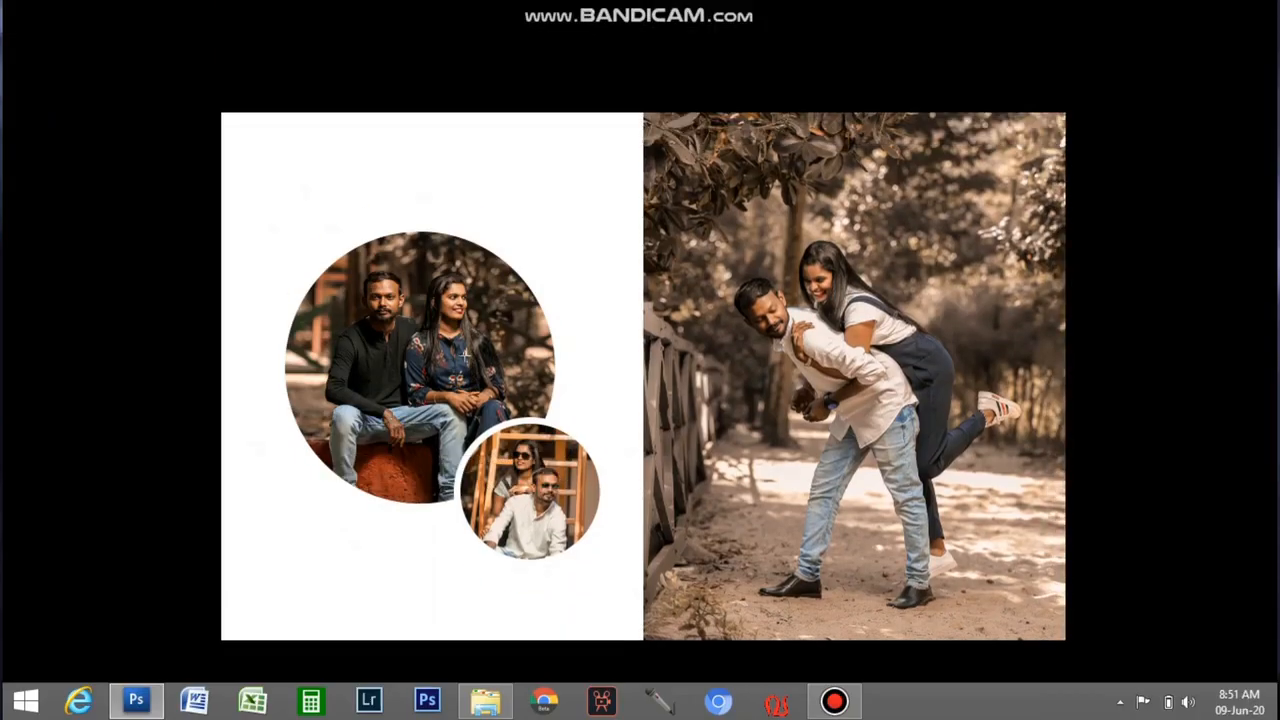
pyautogui.press('f')
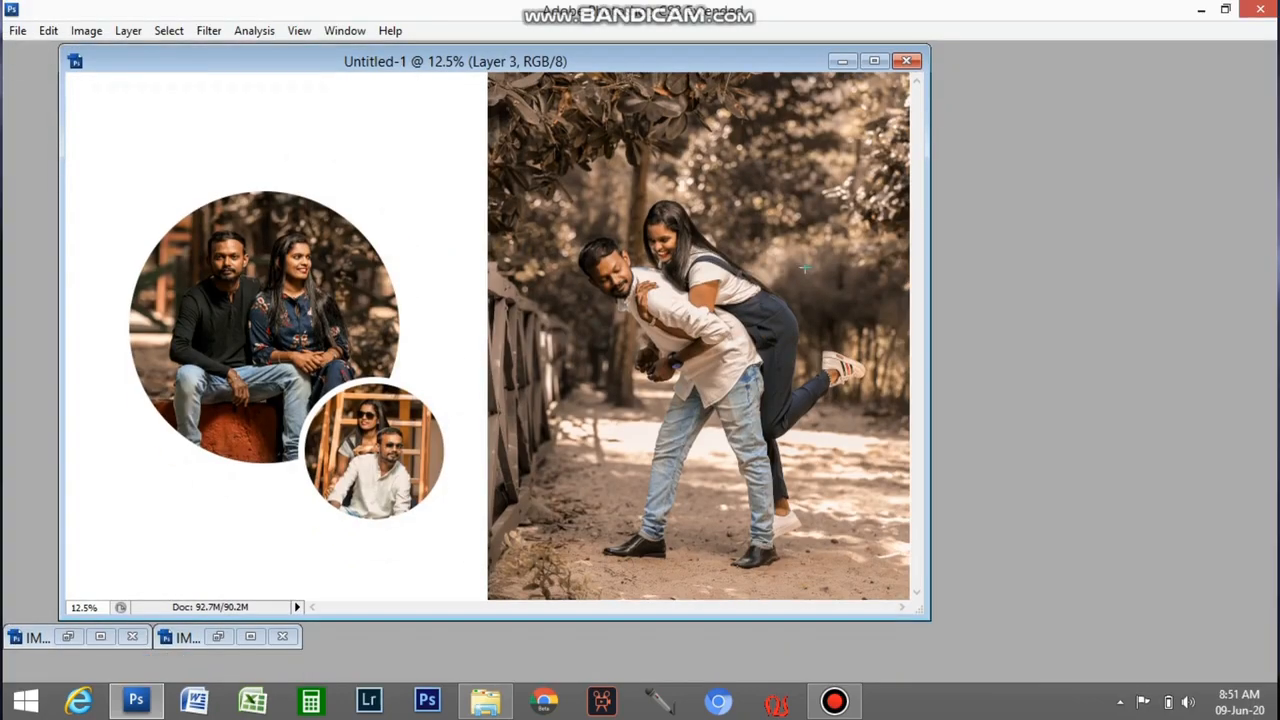
pyautogui.click(874, 61)
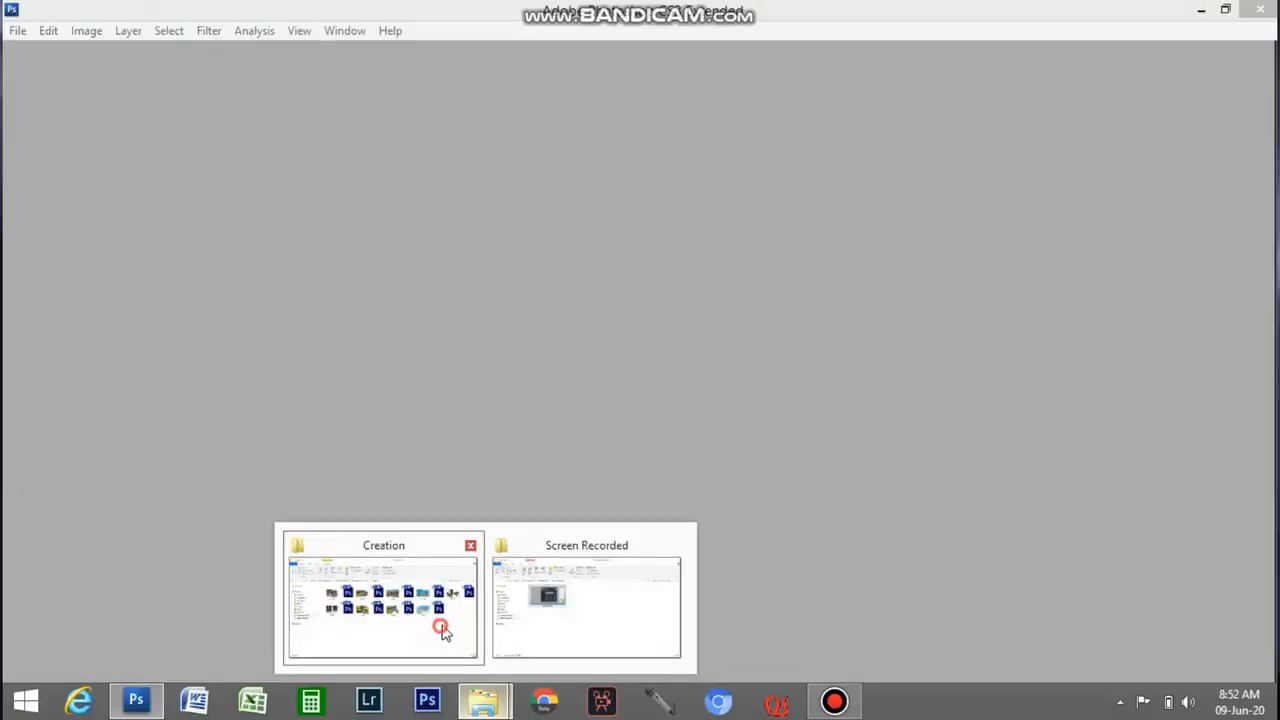
# Open the layered PSD file 4 from the Creation folder and display it with the editing interface.
pyautogui.click(443, 546)
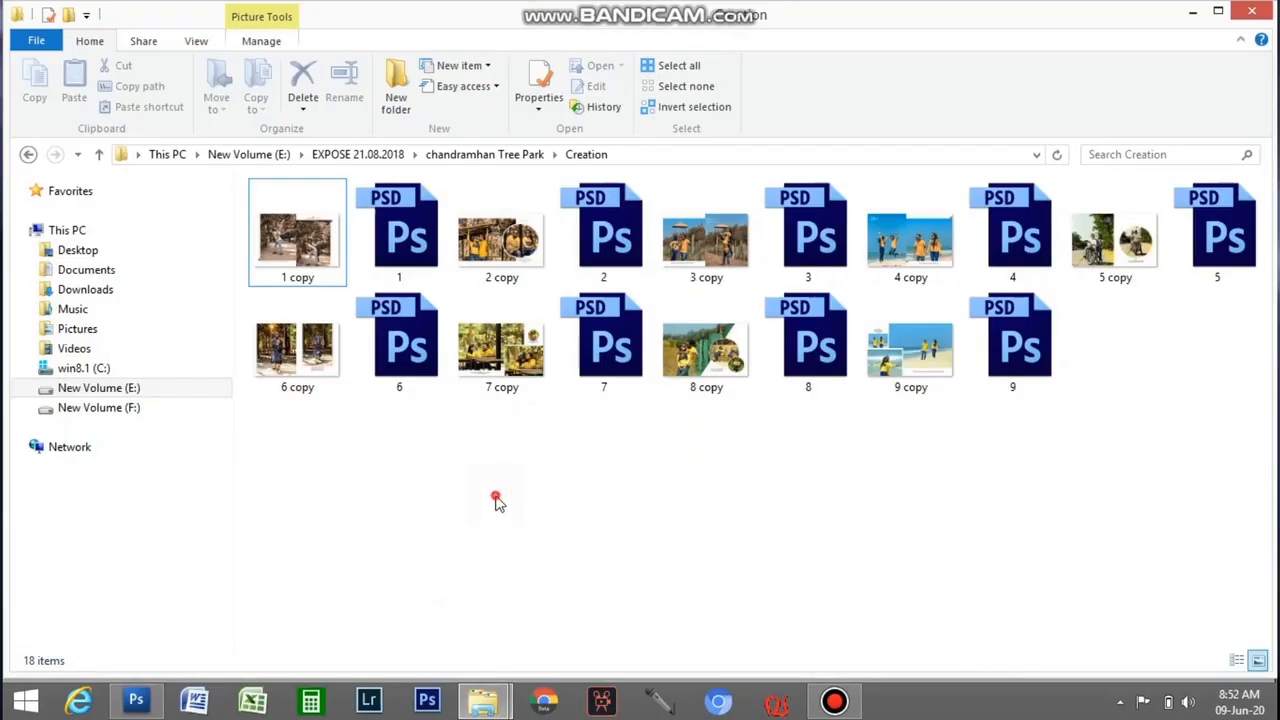
pyautogui.click(828, 248)
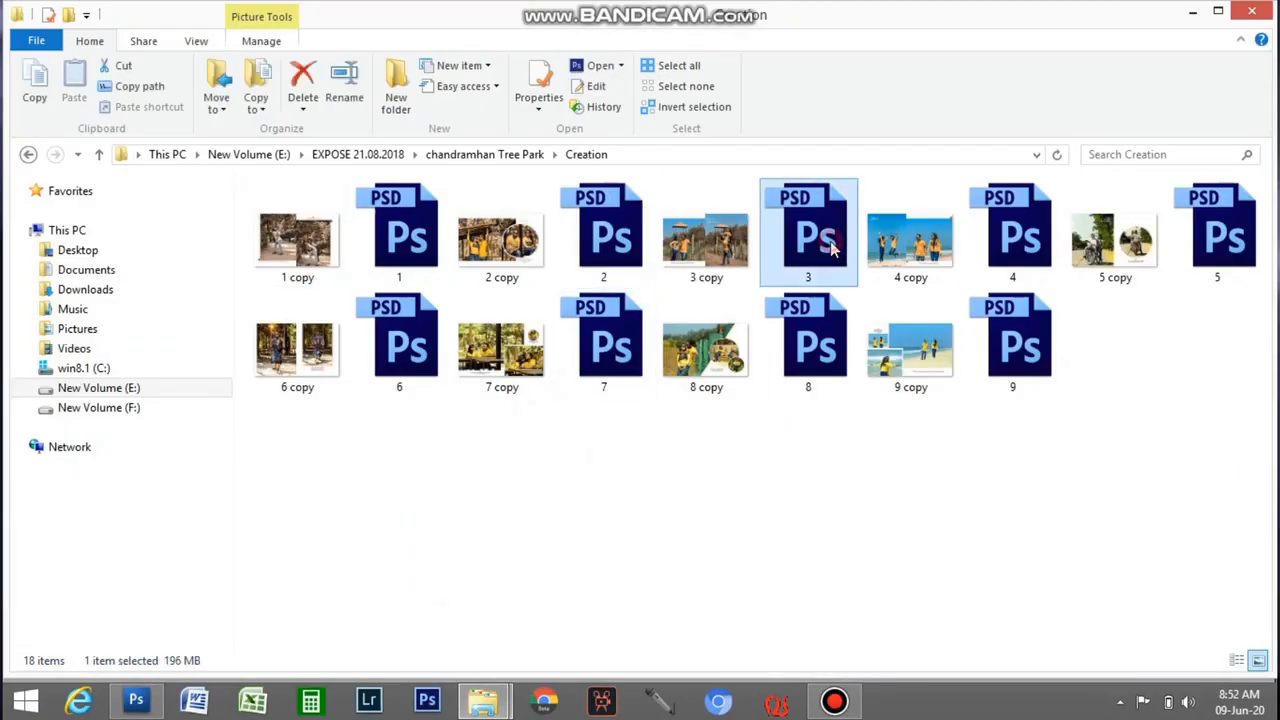
pyautogui.click(1218, 245)
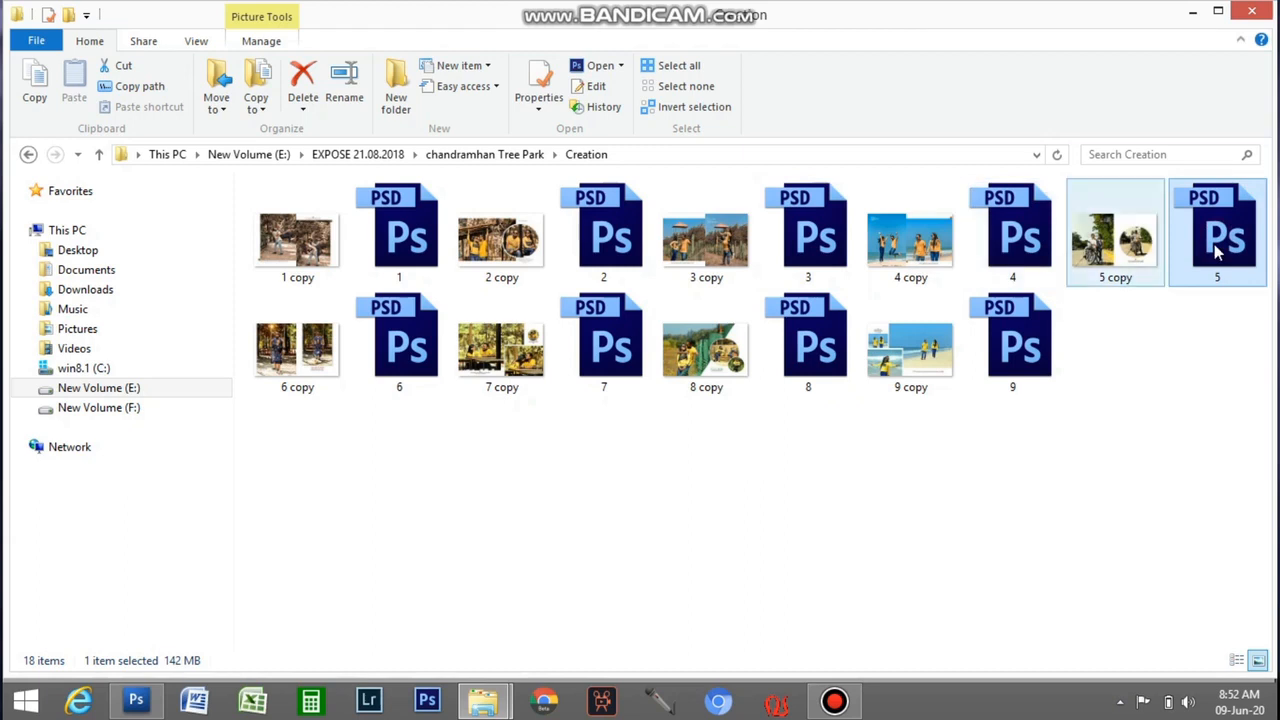
pyautogui.click(1008, 248)
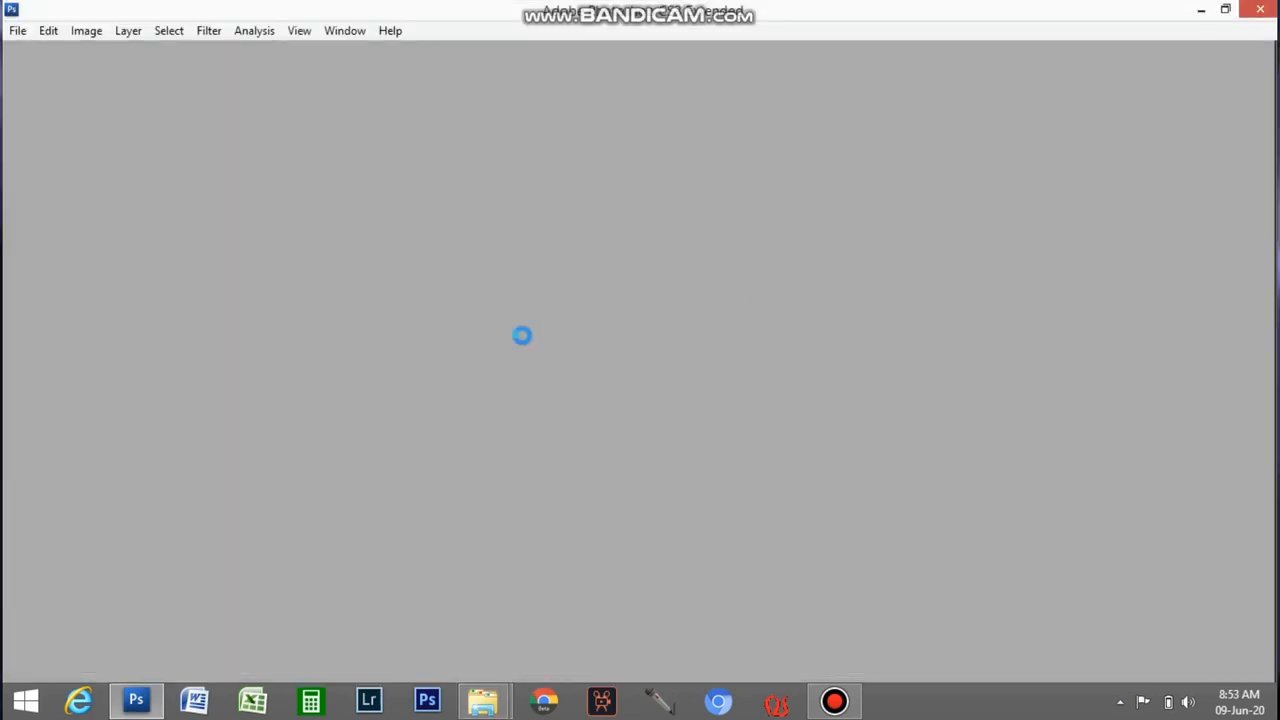
pyautogui.press('Tab')
pyautogui.press('Tab')
pyautogui.press('Tab')
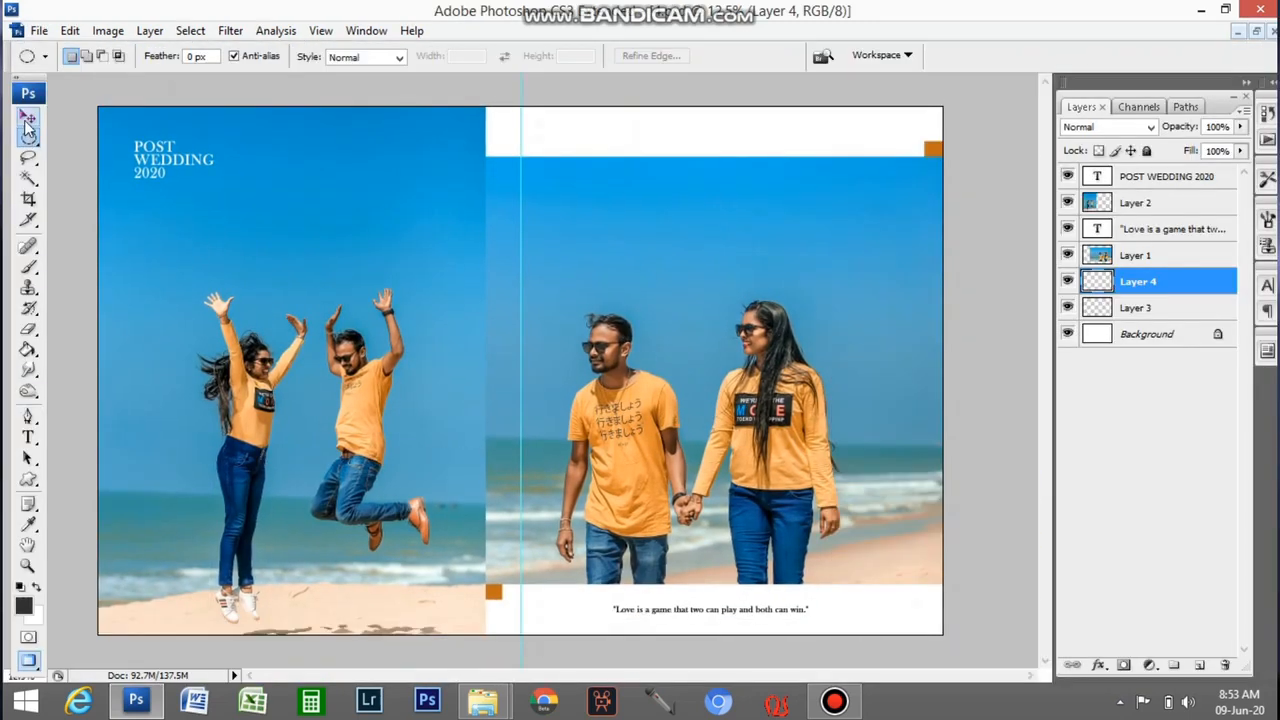
# Identify the POST WEDDING 2020 title layer and the walking couple's photo layer, toggling the photo's visibility off and on.
pyautogui.click(28, 118)
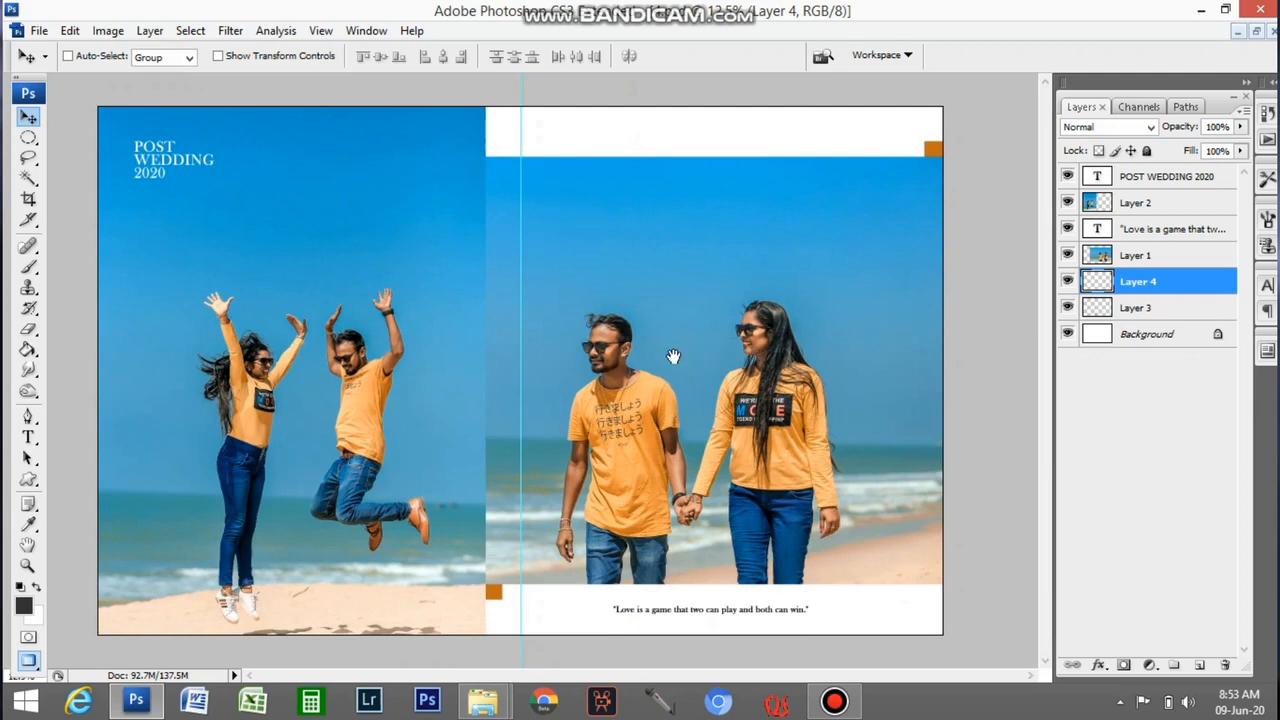
pyautogui.rightClick(165, 173)
pyautogui.click(200, 178)
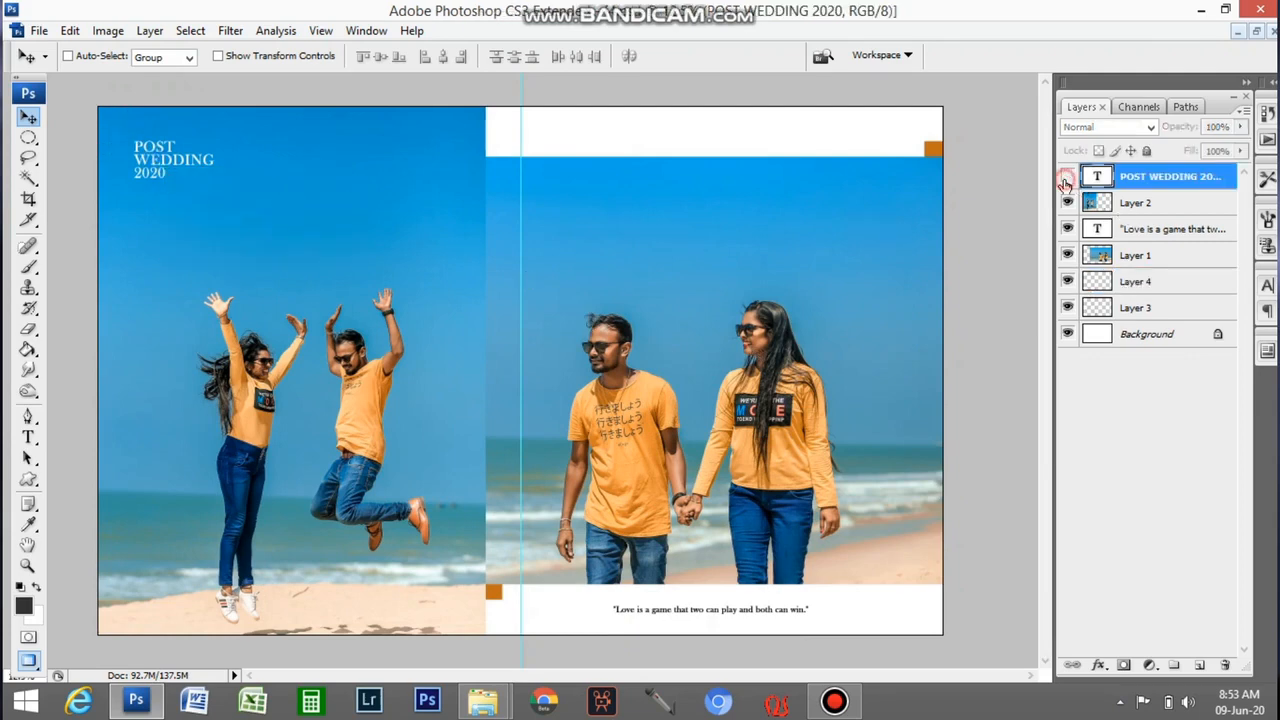
pyautogui.rightClick(858, 240)
pyautogui.click(885, 247)
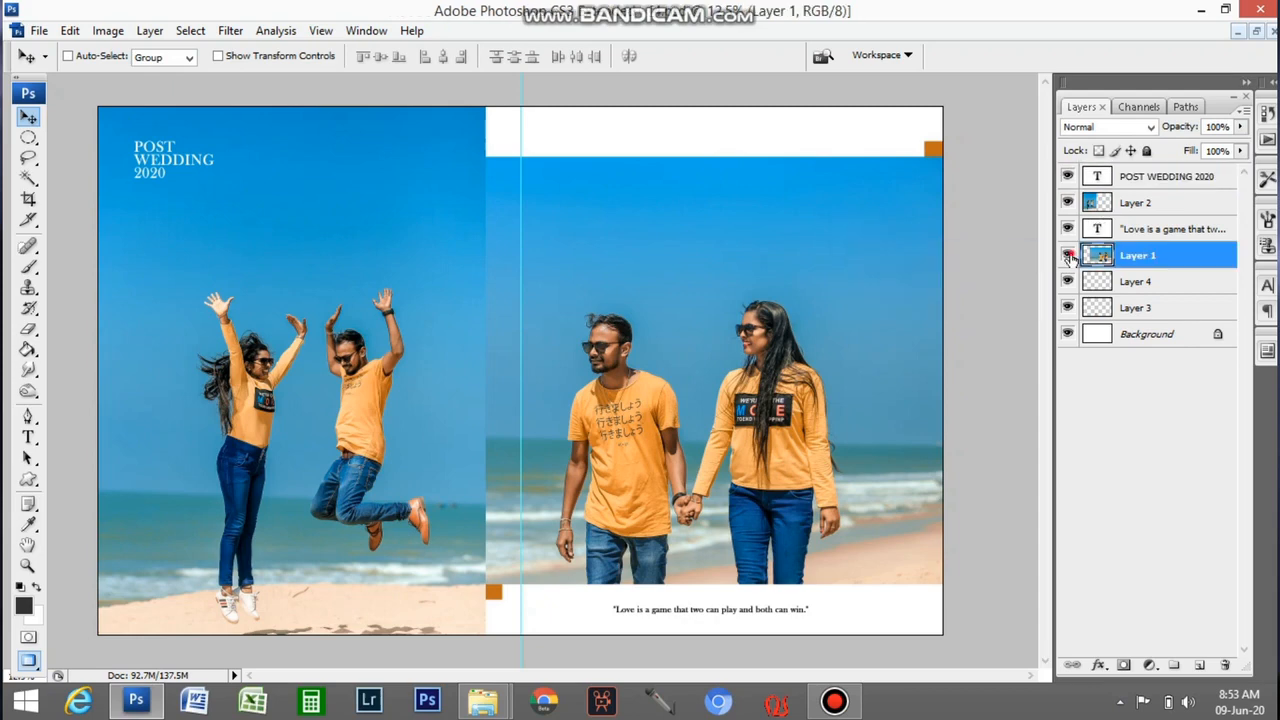
pyautogui.click(1068, 256)
pyautogui.click(1068, 256)
# Select the jumping couple's photo layer and hide it to inspect what lies beneath.
pyautogui.rightClick(346, 252)
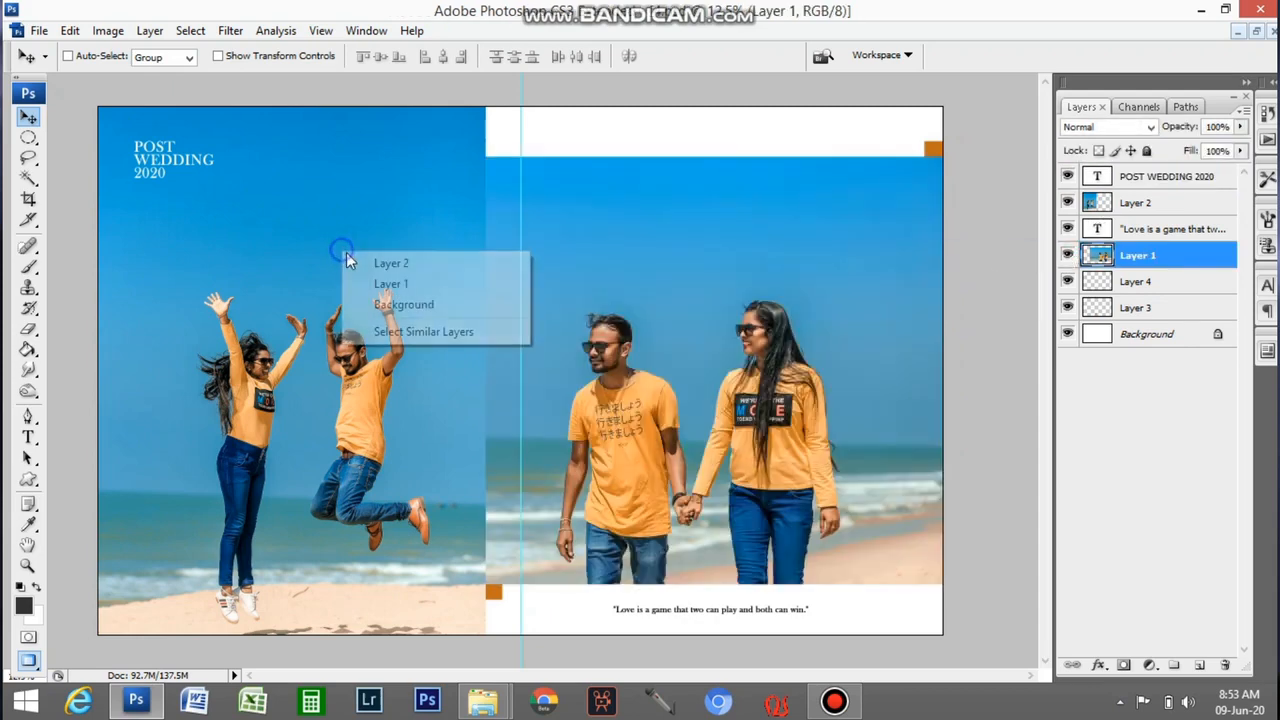
pyautogui.click(356, 263)
pyautogui.click(1067, 203)
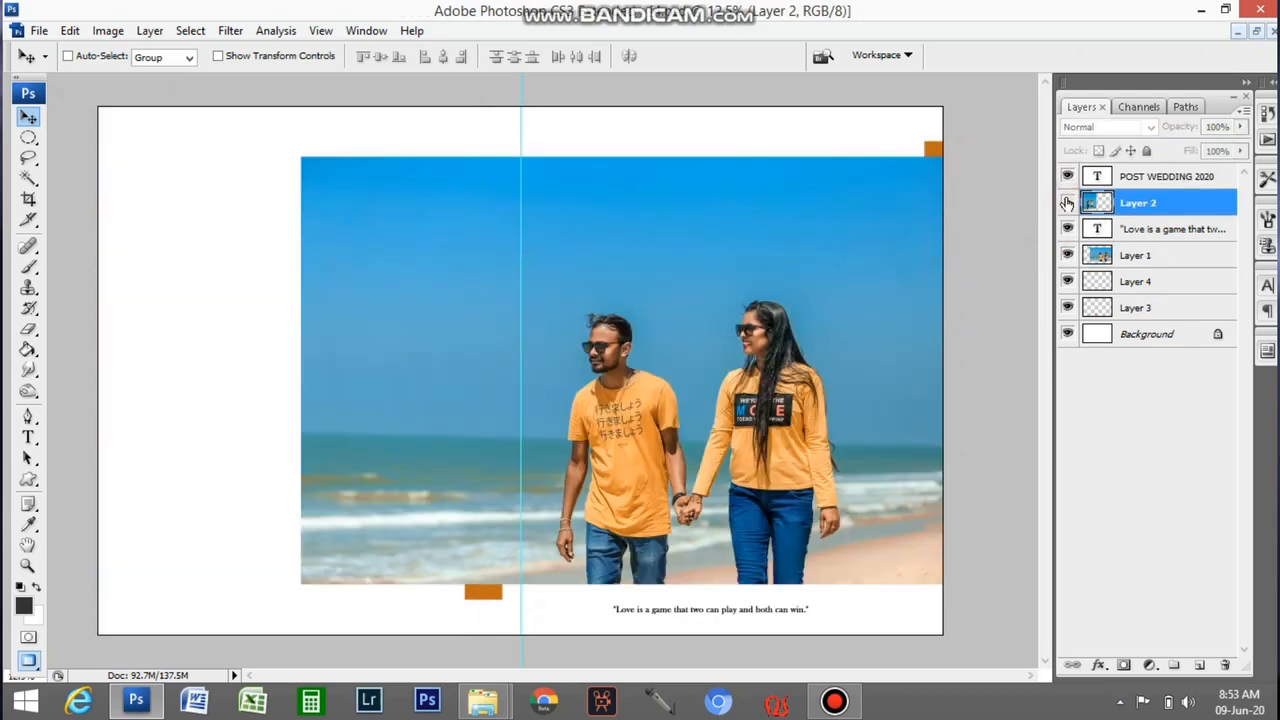
# Show the jumping couple's photo layer again, then select the orange square's layer and toggle its visibility off and on.
pyautogui.click(1067, 203)
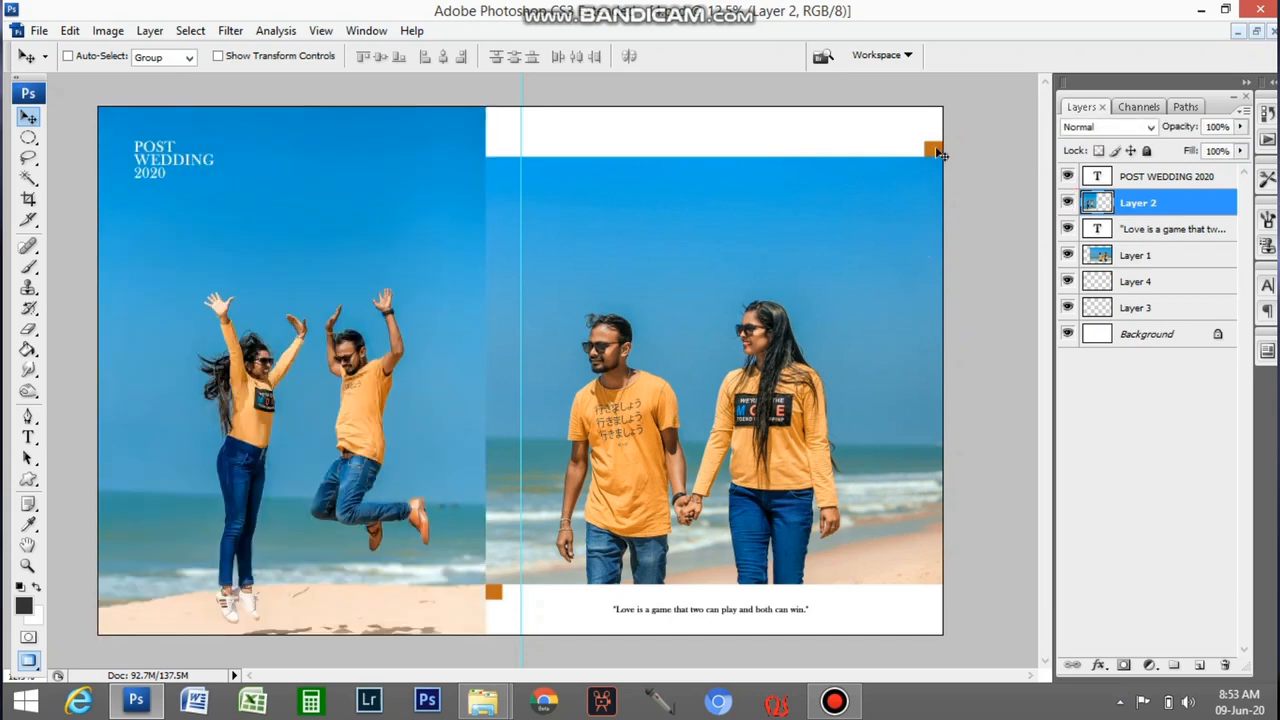
pyautogui.moveTo(906, 115); pyautogui.dragTo(1012, 252)
pyautogui.rightClick(998, 238)
pyautogui.click(1016, 250)
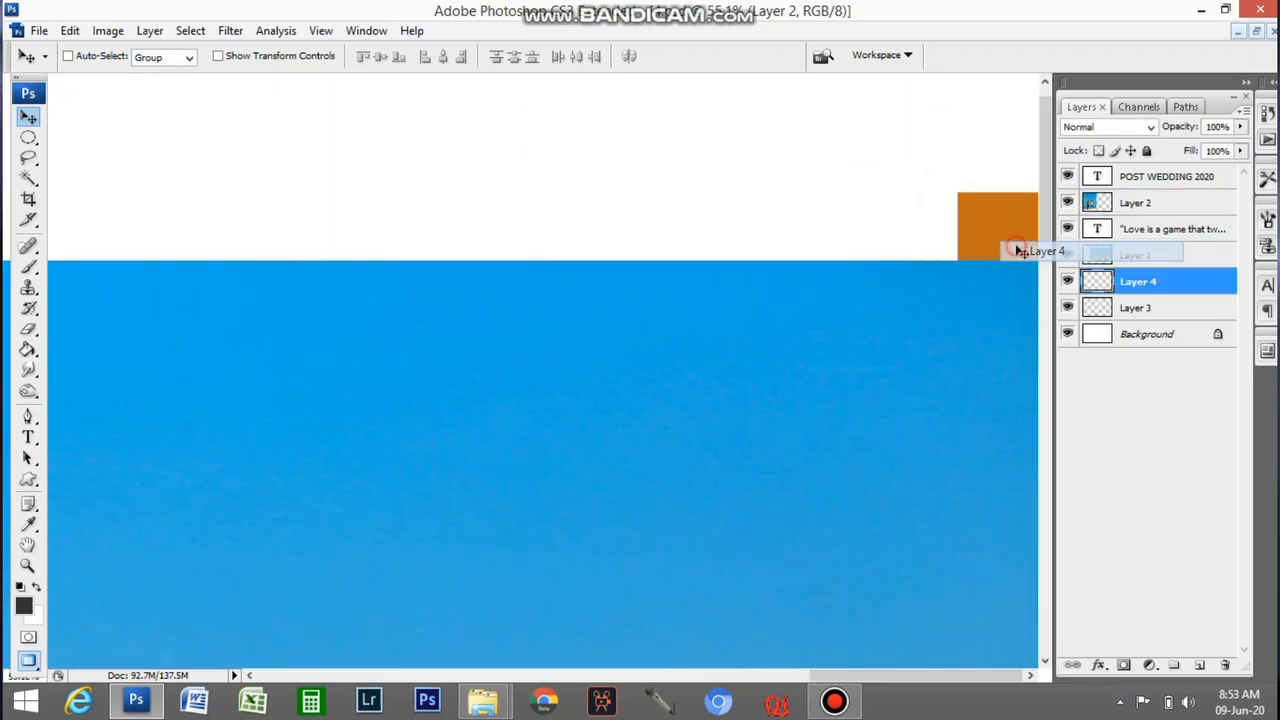
pyautogui.click(1067, 281)
pyautogui.click(1067, 281)
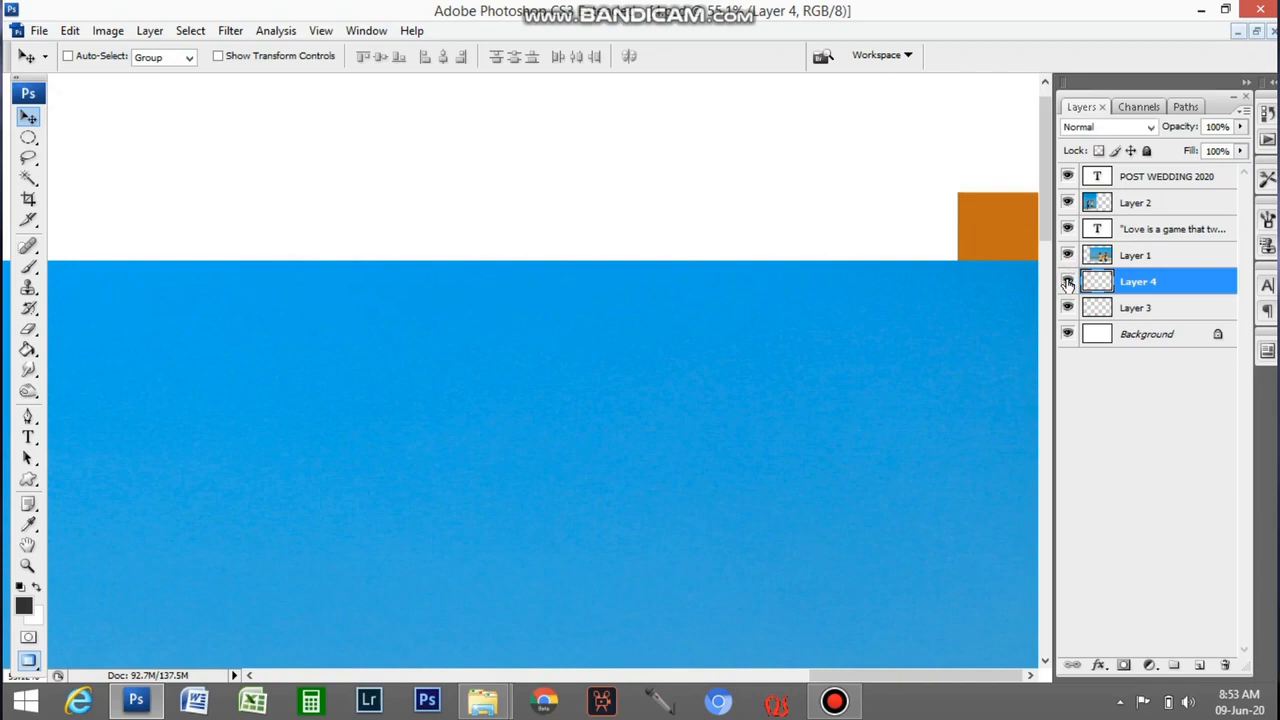
pyautogui.hotkey('ctrl', '0')
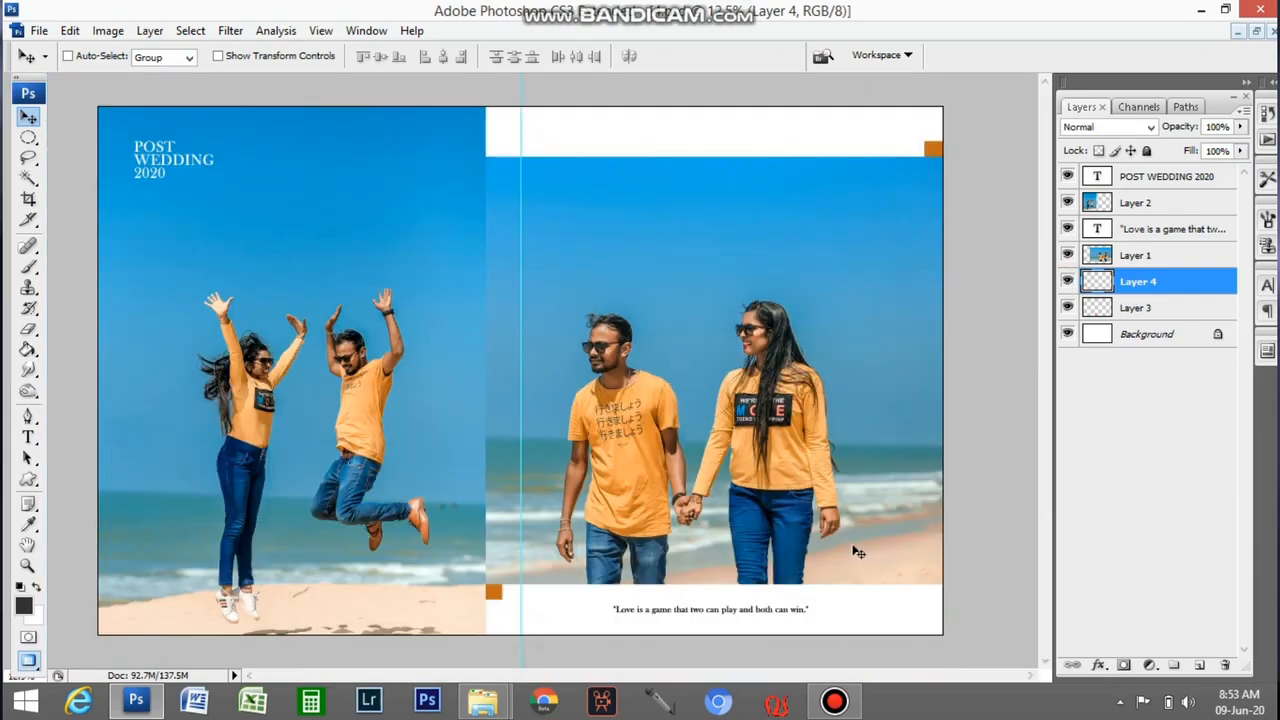
# Examine the love quote beneath the walking couple's photo and preview the whole spread without the interface.
pyautogui.moveTo(648, 571); pyautogui.dragTo(940, 712)
pyautogui.moveTo(700, 508); pyautogui.dragTo(880, 391)
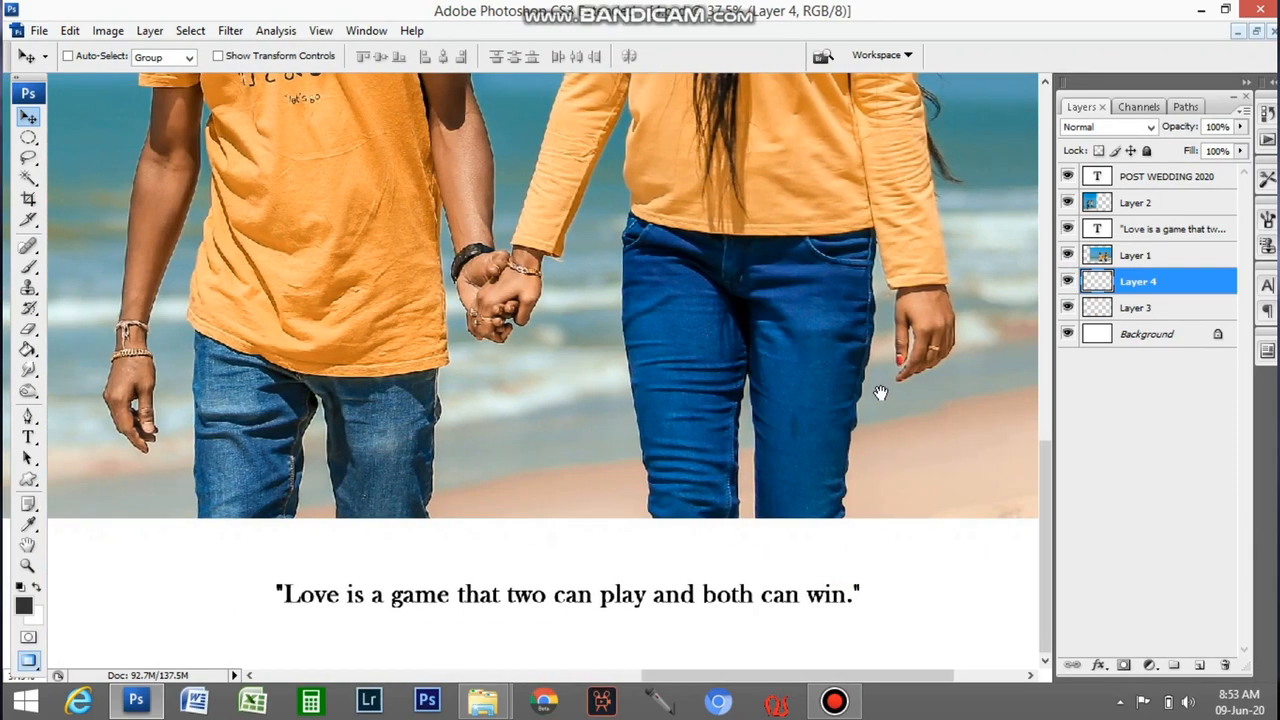
pyautogui.hotkey('ctrl', '-')
pyautogui.hotkey('ctrl', '0')
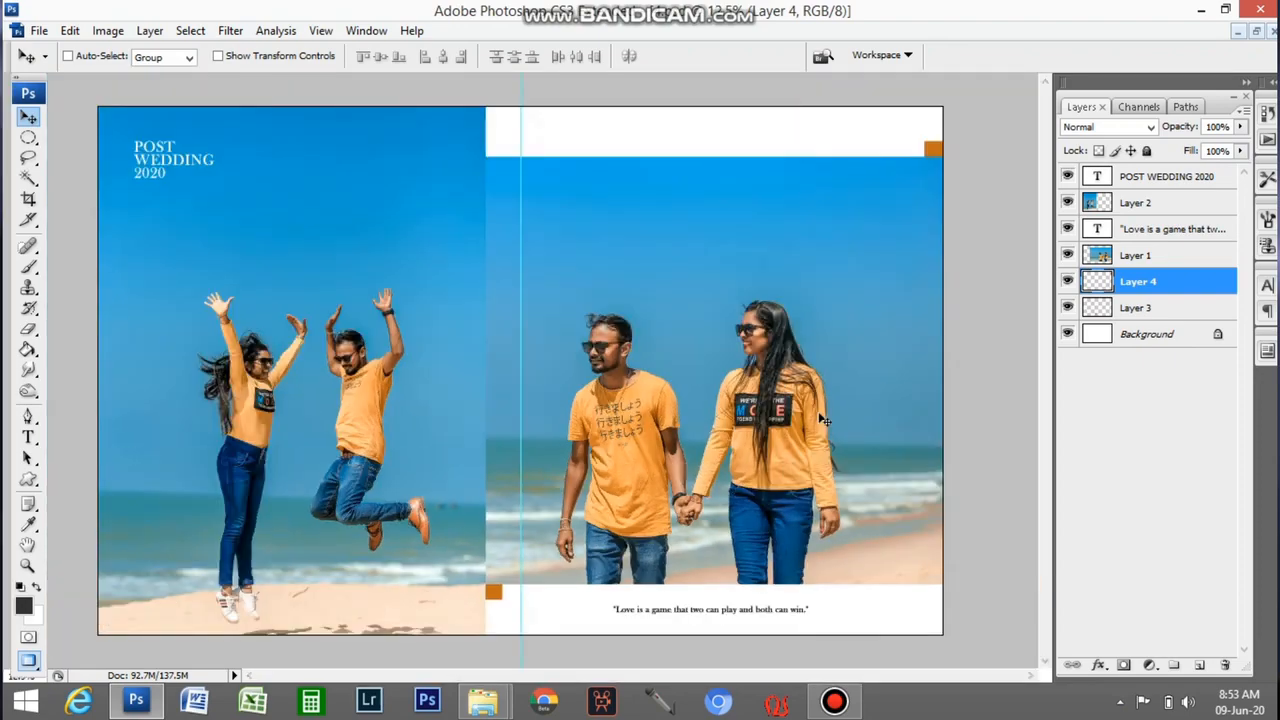
pyautogui.press('Tab')
pyautogui.press('Tab')
# Close PSD file 4 without saving and open the layered PSD file 8 from the Creation folder.
pyautogui.hotkey('ctrl', 'w')
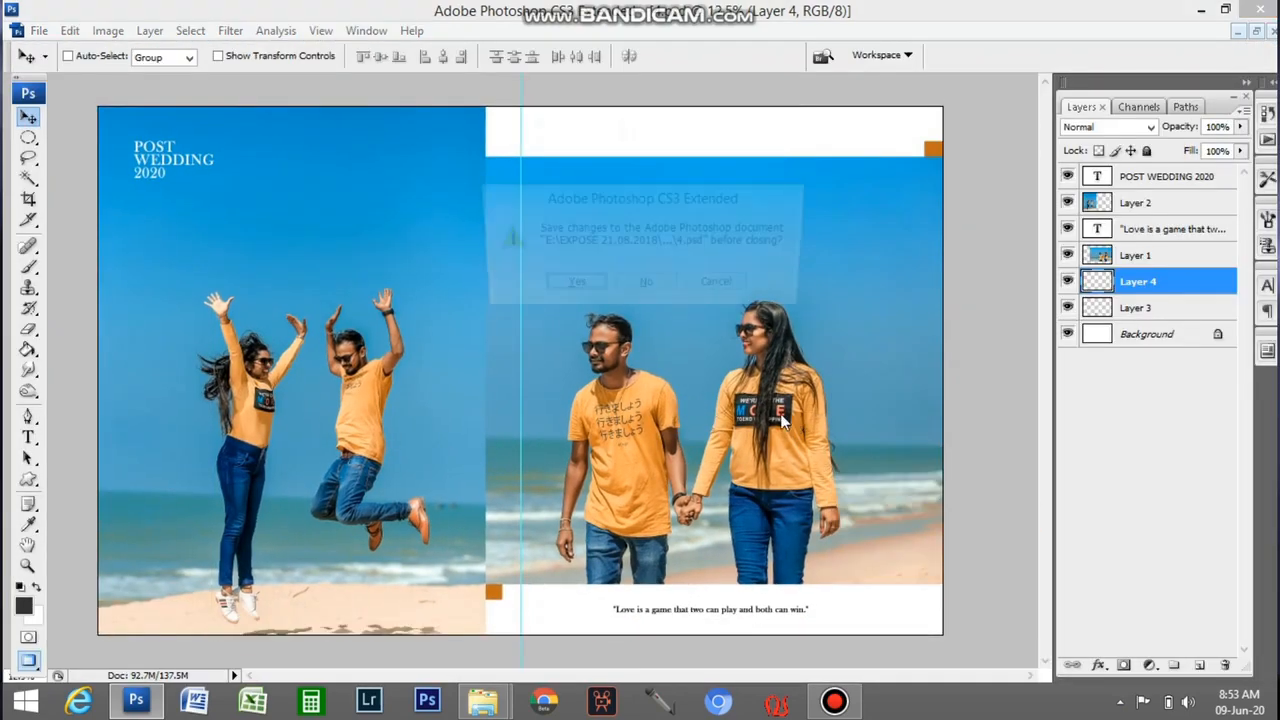
pyautogui.click(647, 284)
pyautogui.moveTo(483, 698)
pyautogui.click(428, 630)
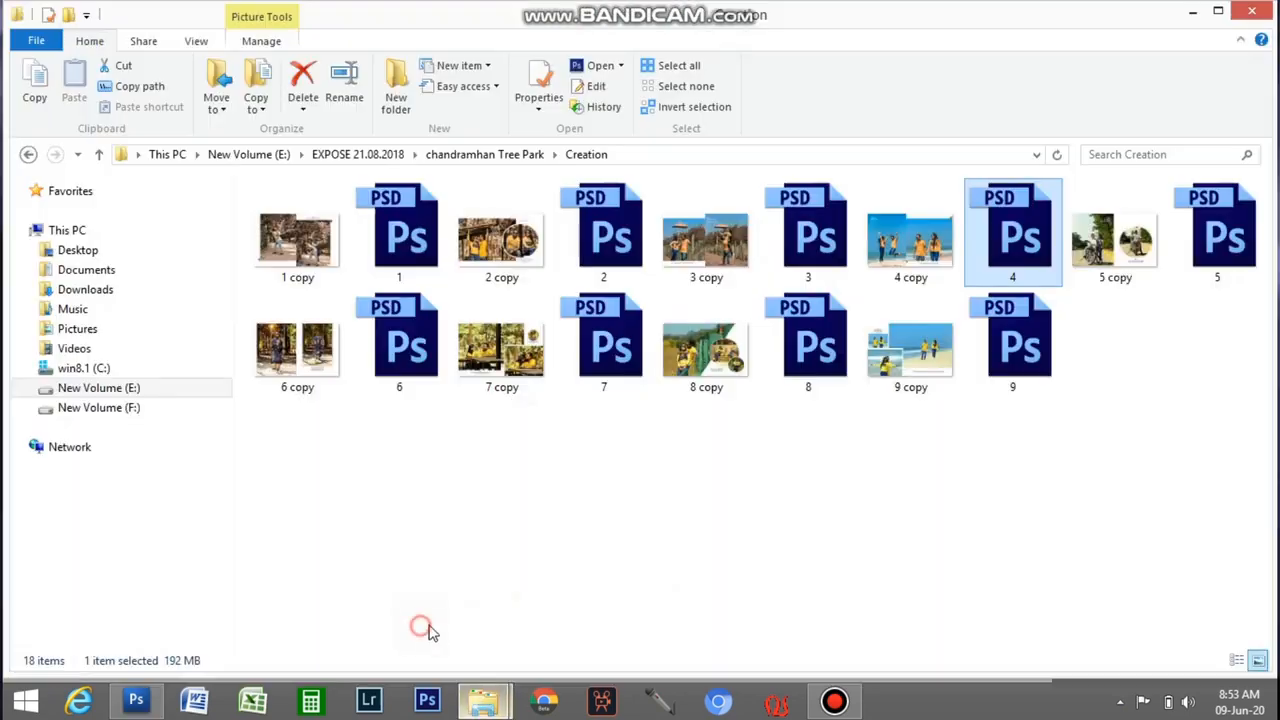
pyautogui.click(705, 345)
pyautogui.doubleClick(812, 340)
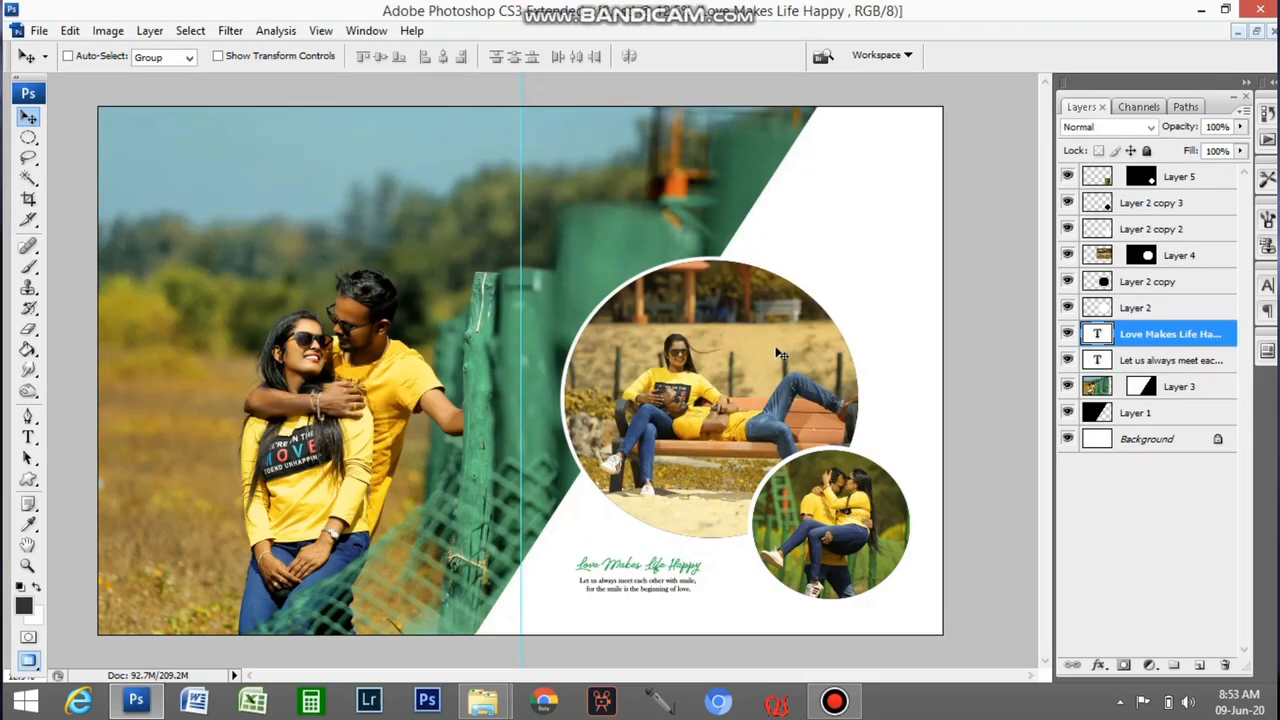
# Preview the Love Makes Life Happy spread without interface or guides and inspect its circular photos up close.
pyautogui.press('Tab')
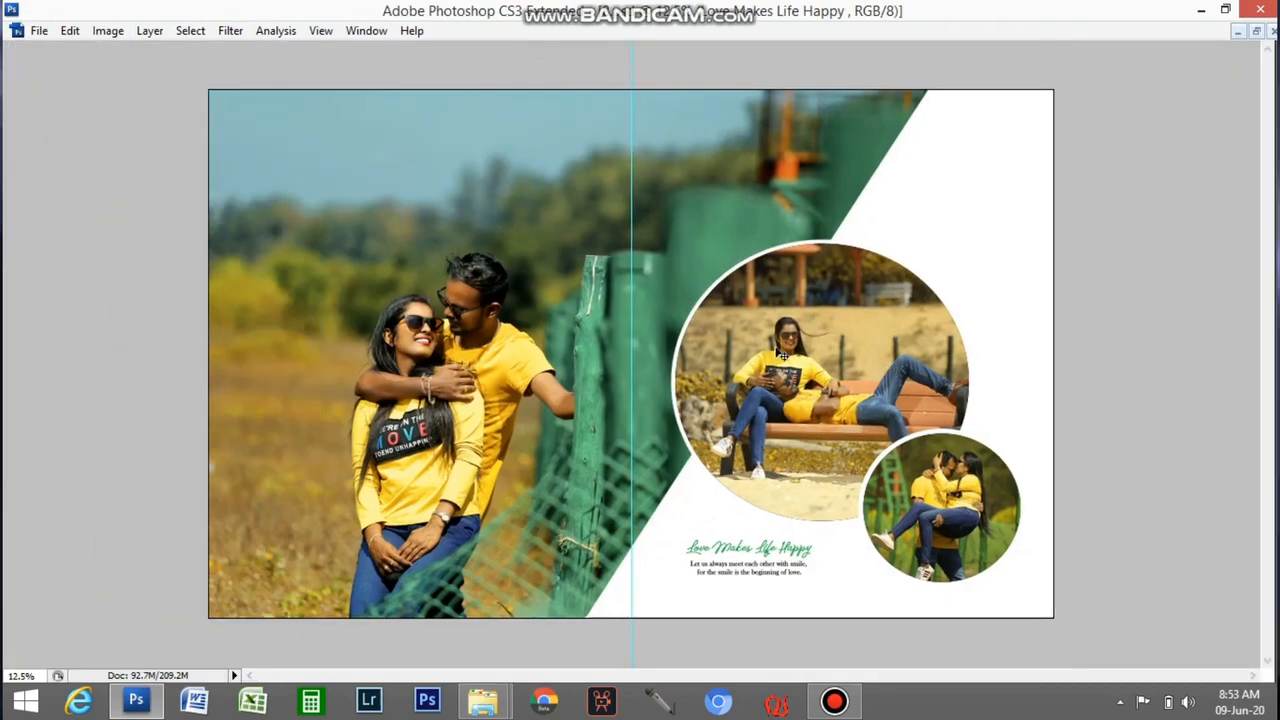
pyautogui.hotkey('ctrl', ';')
pyautogui.hotkey('ctrl', '+')
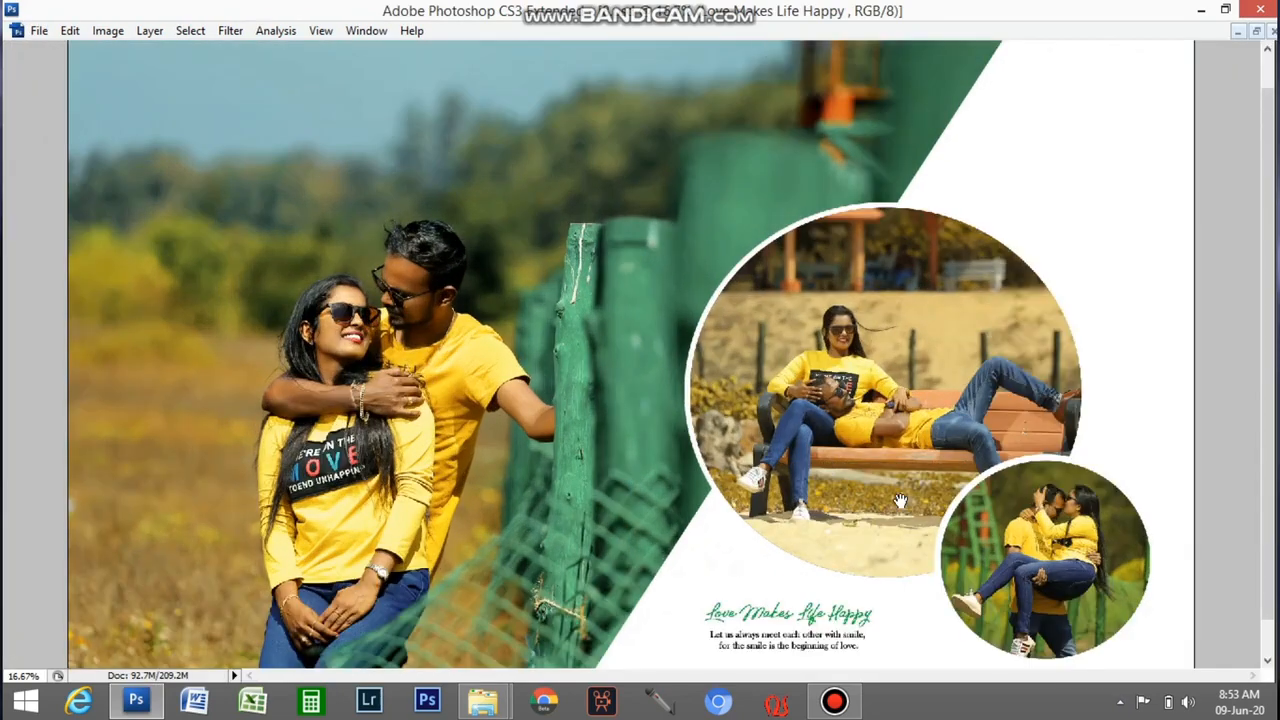
pyautogui.moveTo(900, 501); pyautogui.dragTo(793, 325)
pyautogui.hotkey('ctrl', '-')
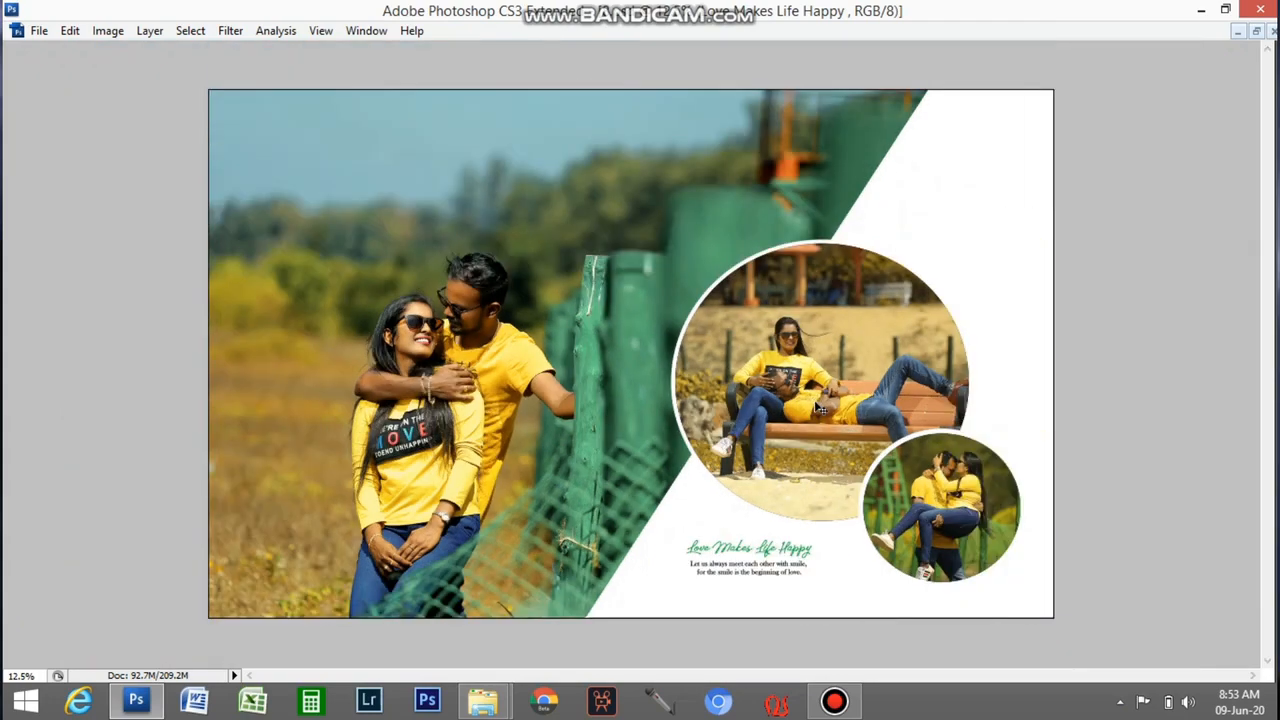
# Select the large diagonal-cut photo's layer and toggle its visibility, leaving it hidden to inspect the shape beneath.
pyautogui.rightClick(483, 378)
pyautogui.click(505, 383)
pyautogui.press('Tab')
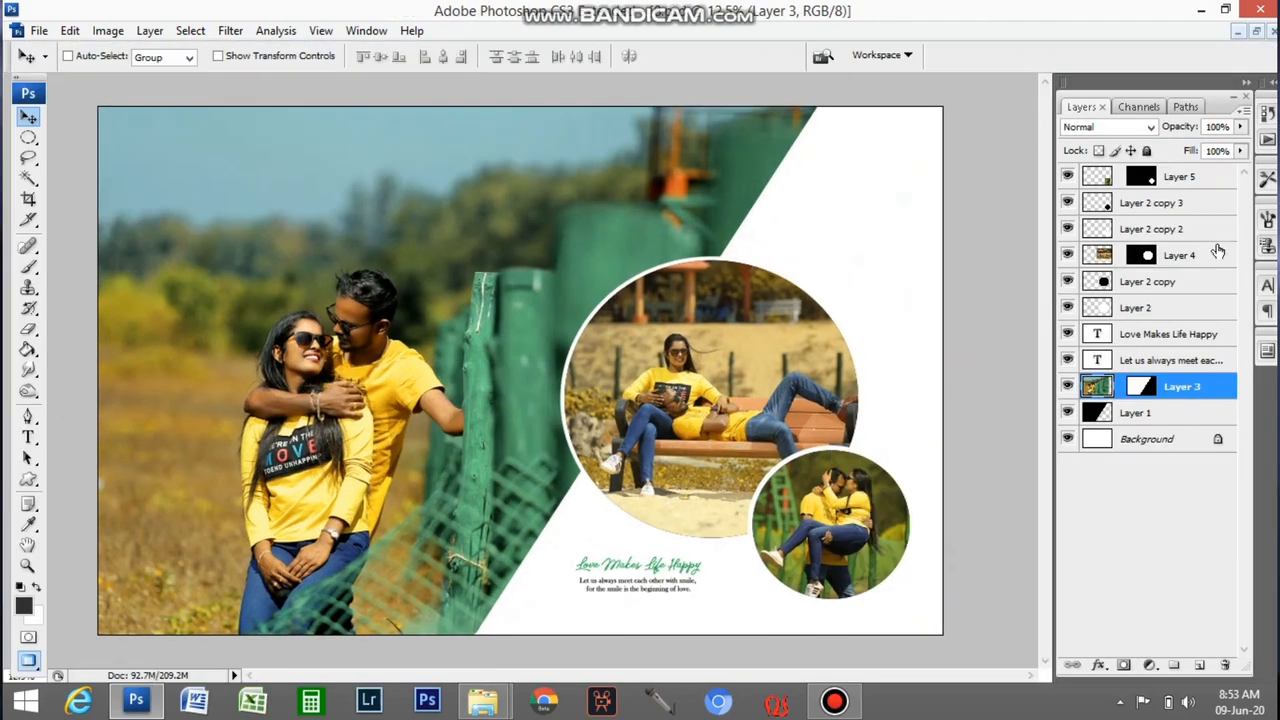
pyautogui.click(1068, 386)
pyautogui.click(1068, 386)
pyautogui.click(1068, 386)
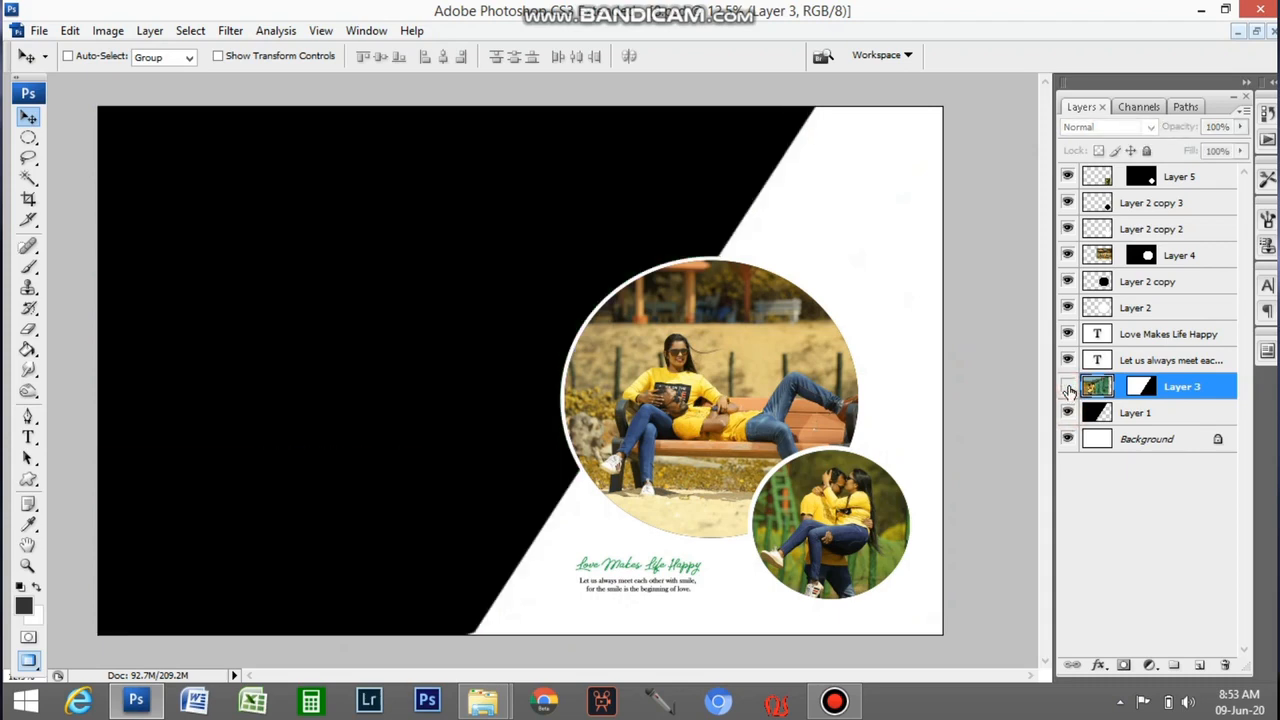
# Hide both circular photos' layers and preview the bare black placeholder shapes without the interface.
pyautogui.click(1068, 282)
pyautogui.click(1068, 255)
pyautogui.click(1068, 282)
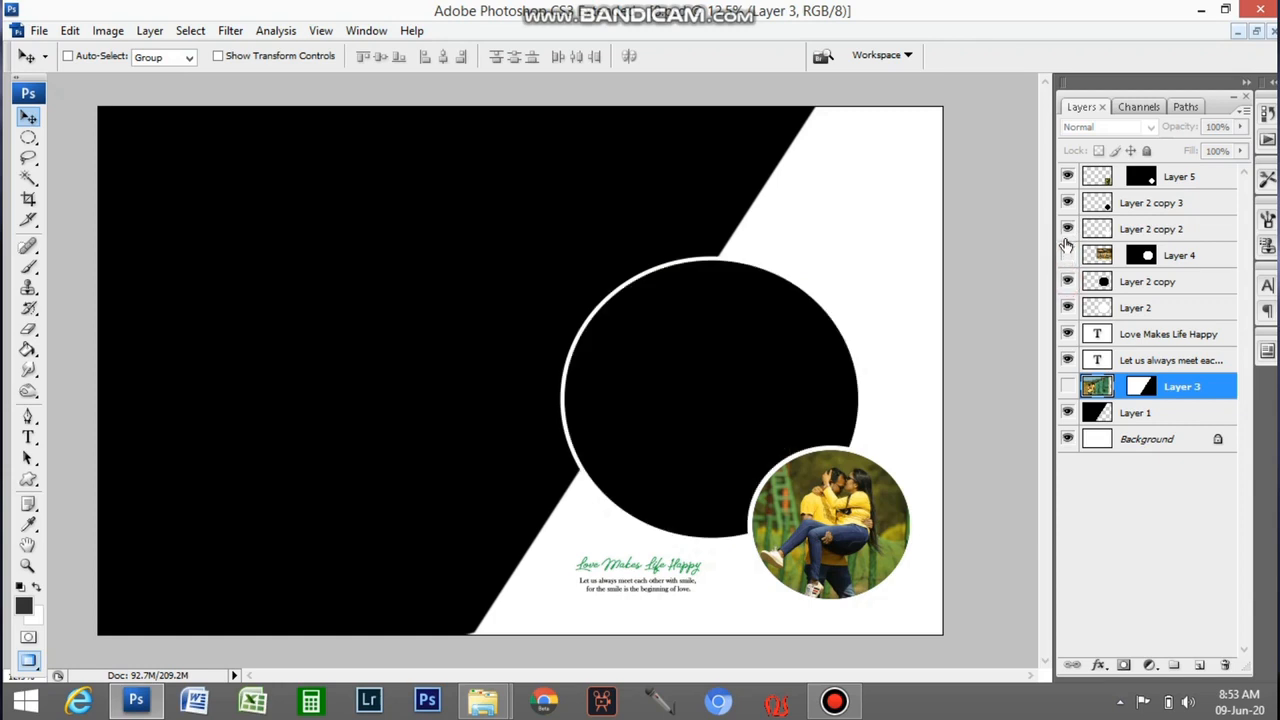
pyautogui.click(1068, 177)
pyautogui.press('Tab')
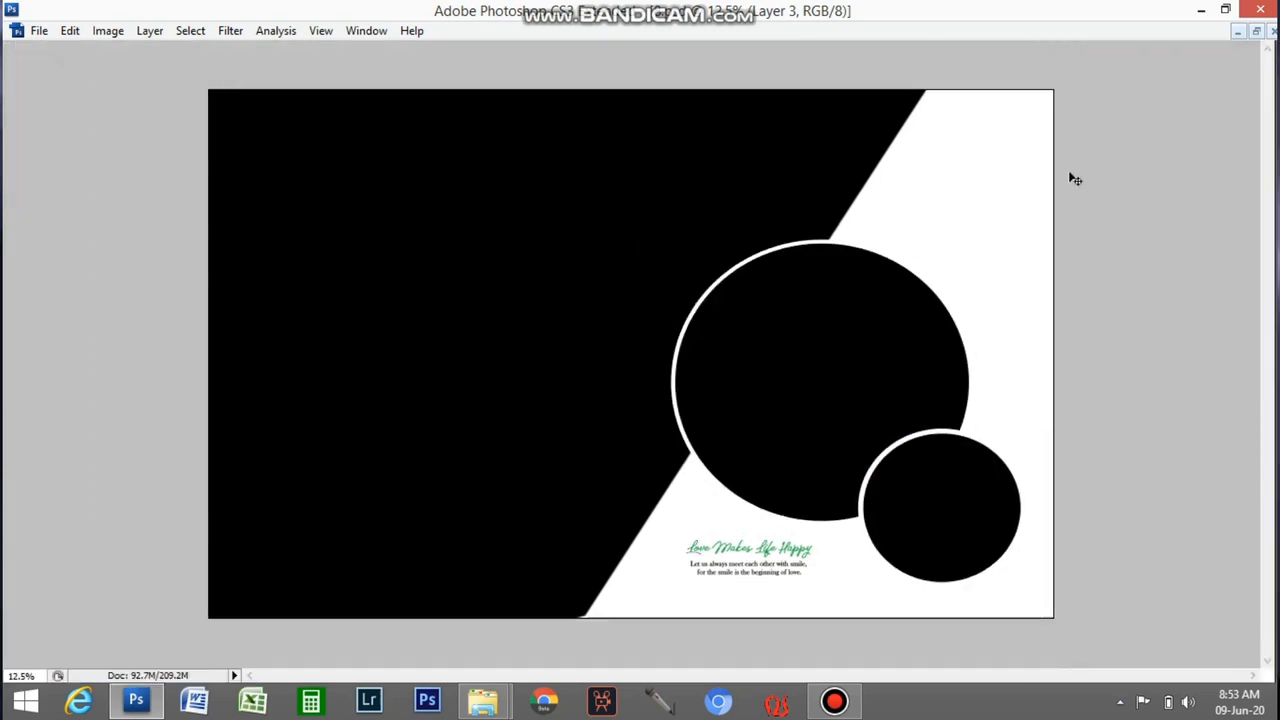
pyautogui.press('Tab')
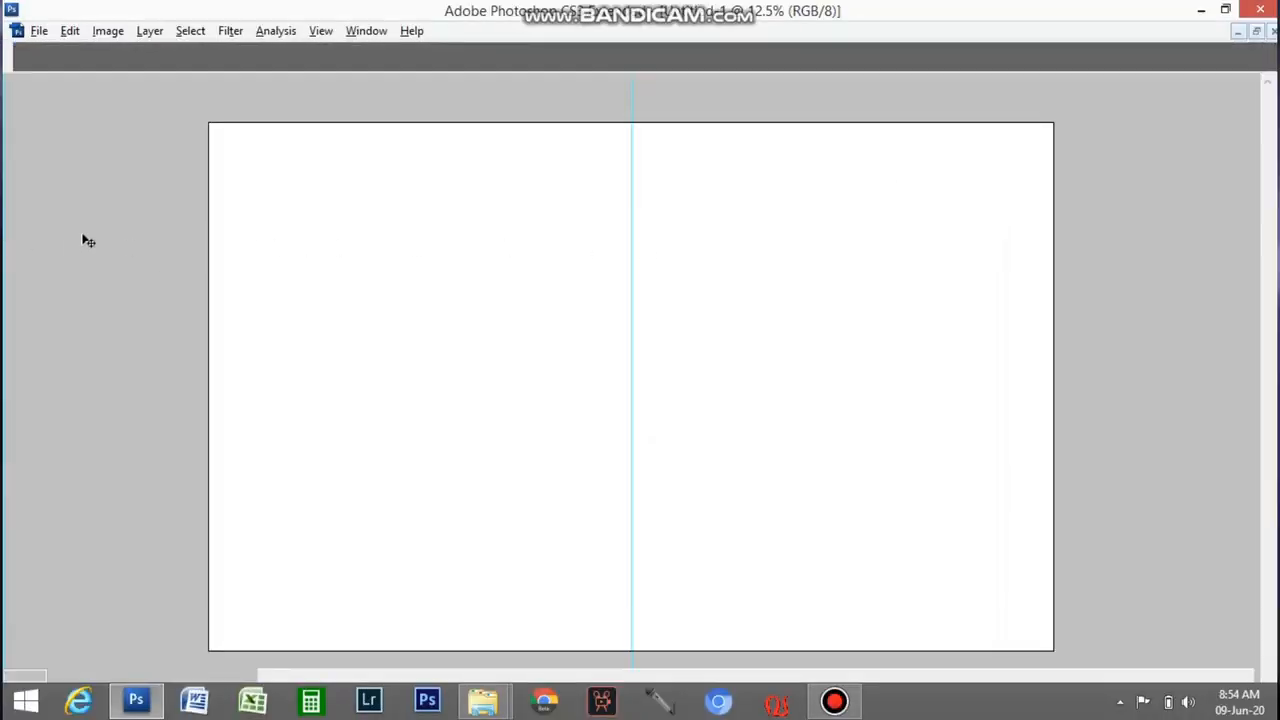
pyautogui.press('Tab')
pyautogui.hotkey('ctrl', '-')
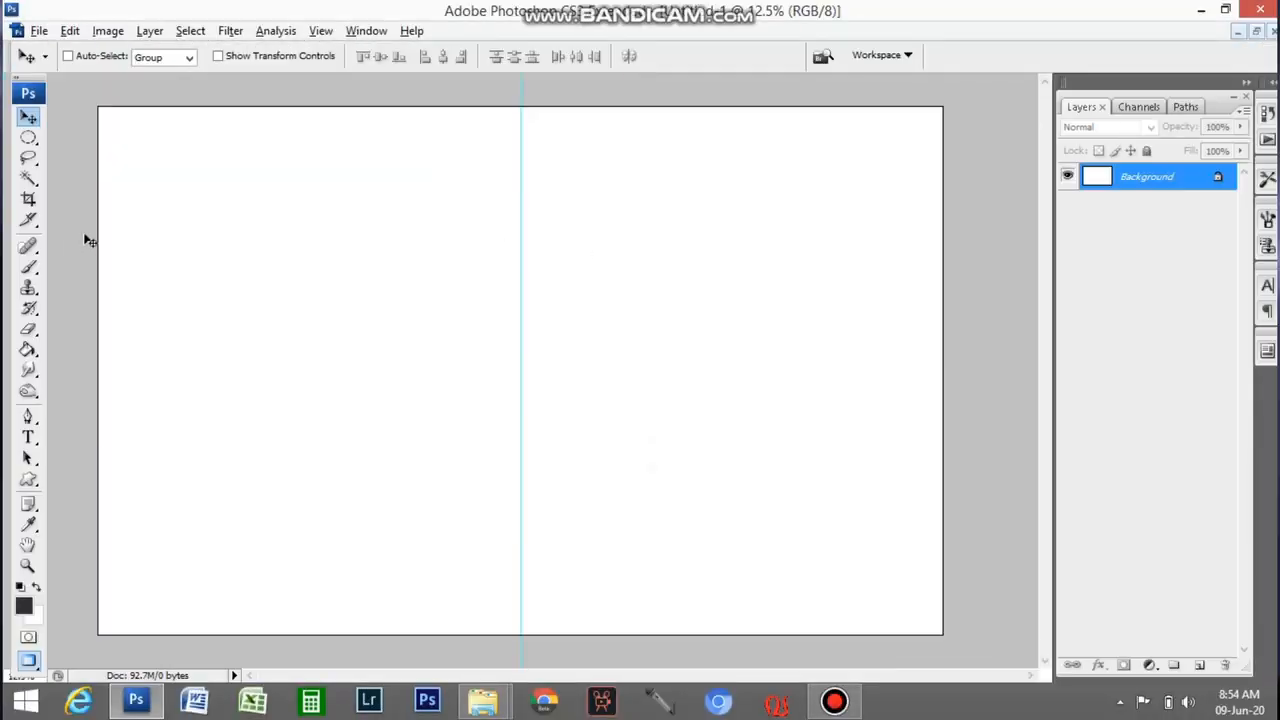
pyautogui.press('Tab')
pyautogui.press('Tab')
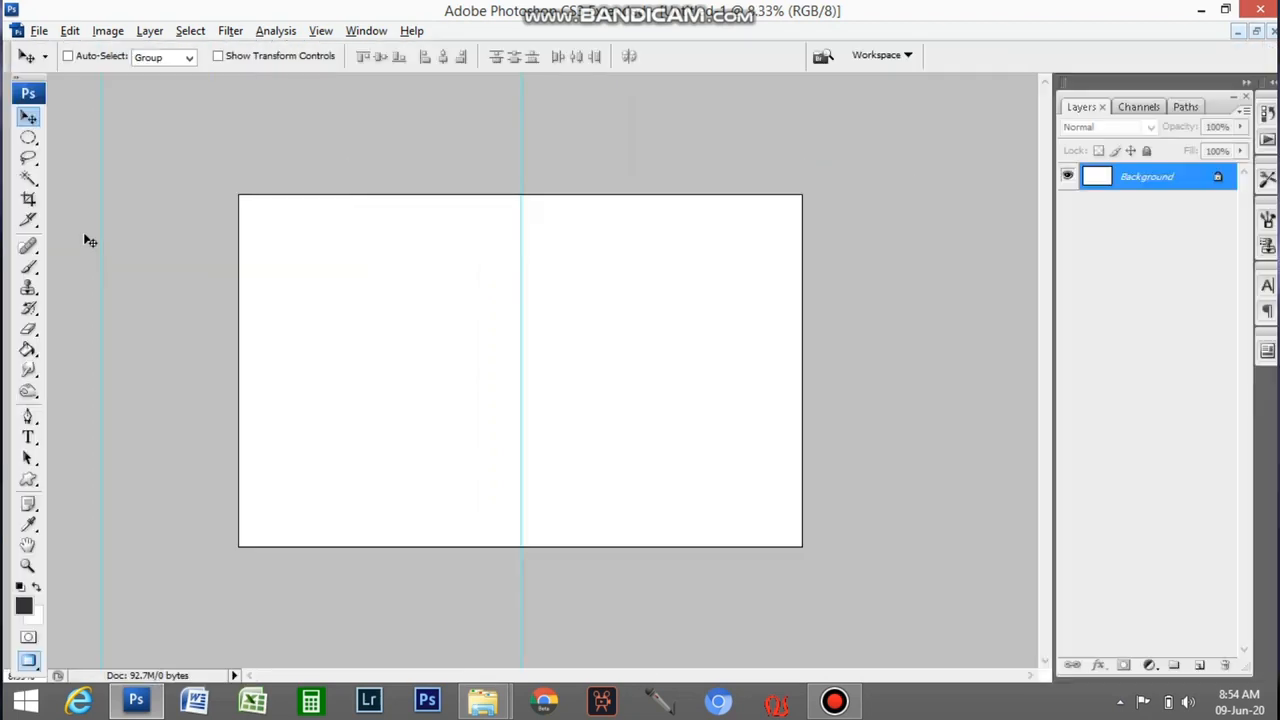
pyautogui.hotkey('ctrl', '+')
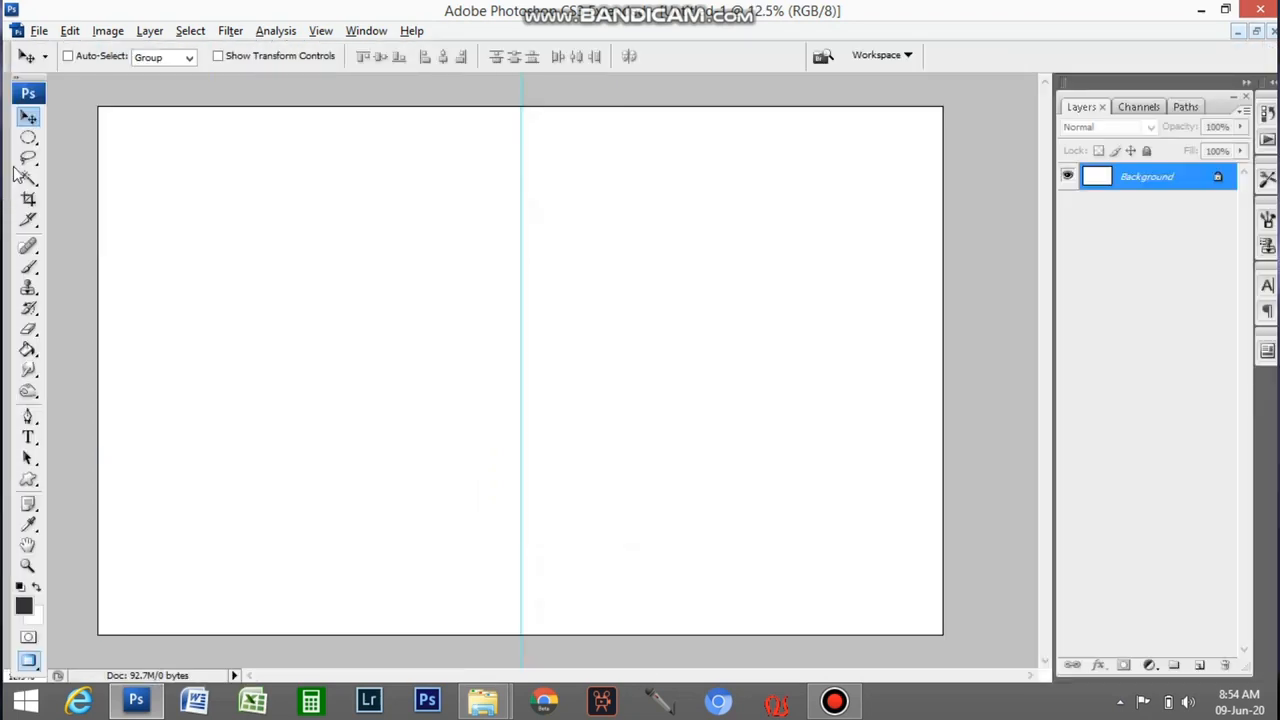
# Draw a large circular selection over the left page, running past the top and left edges, and copy it from the background to a new layer.
pyautogui.click(30, 140)
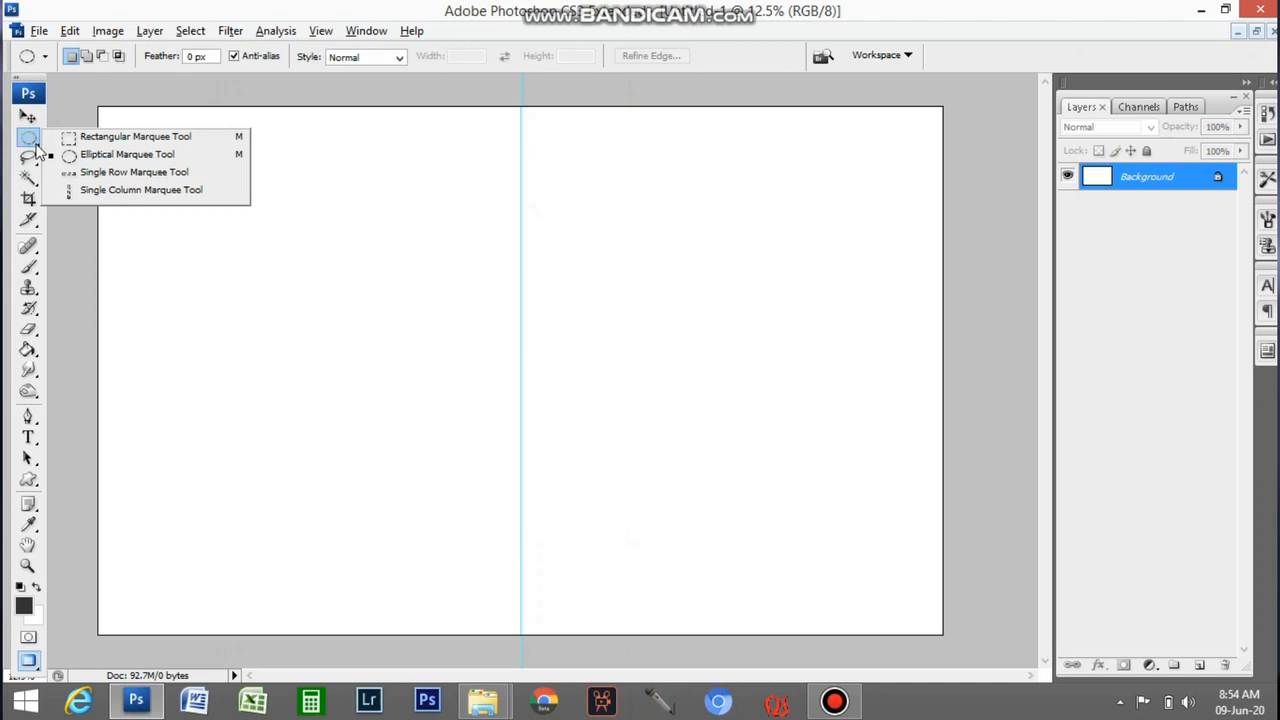
pyautogui.click(95, 157)
pyautogui.press('Tab')
pyautogui.moveTo(182, 68); pyautogui.dragTo(717, 599)
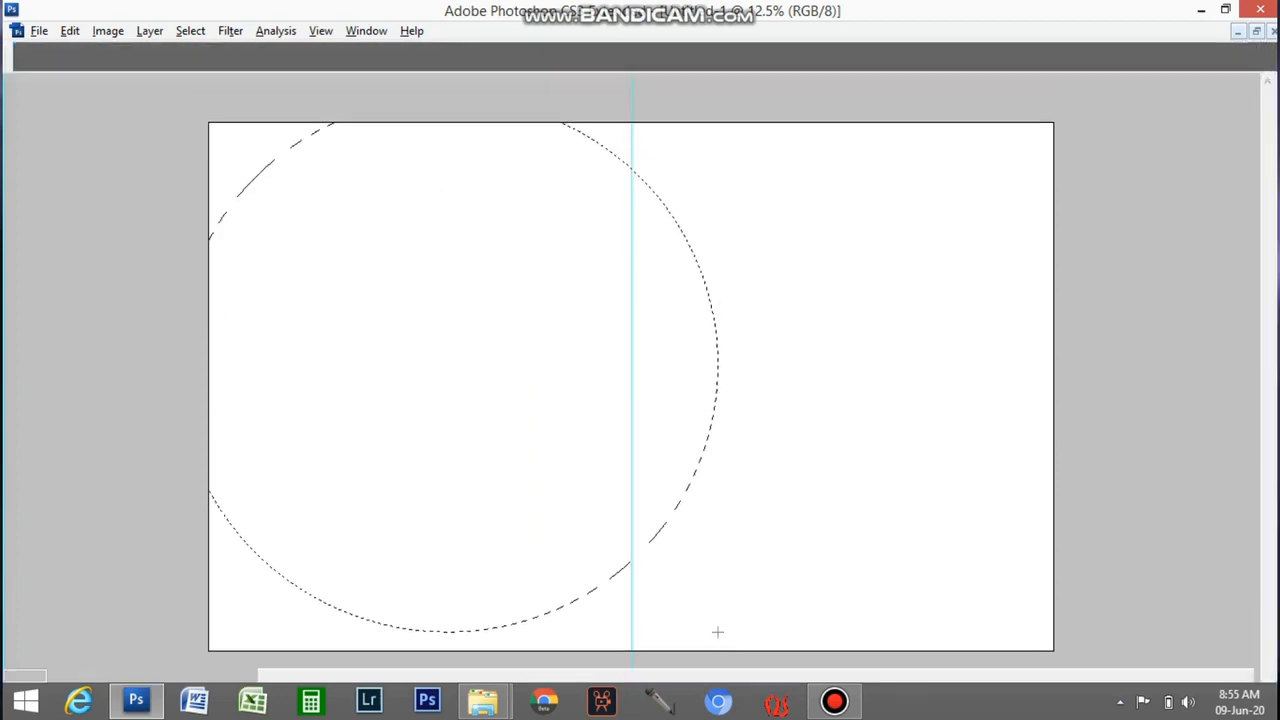
pyautogui.press('Tab')
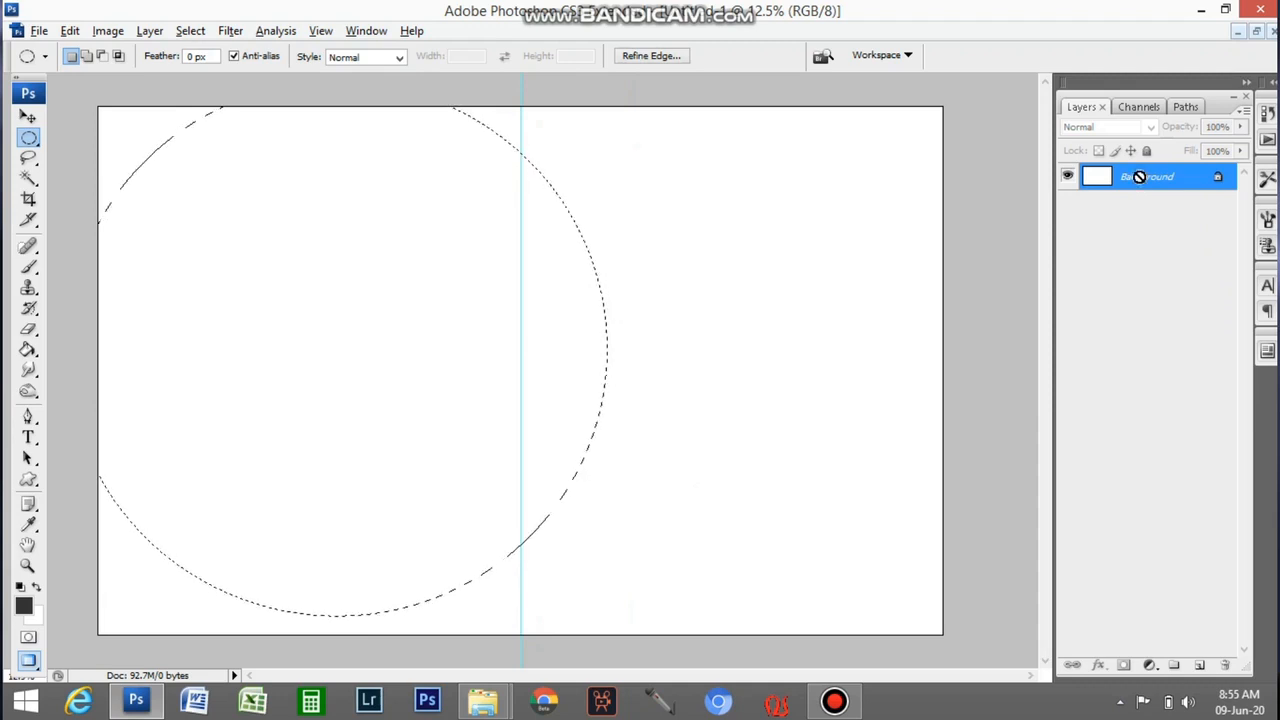
pyautogui.hotkey('ctrl', 'j')
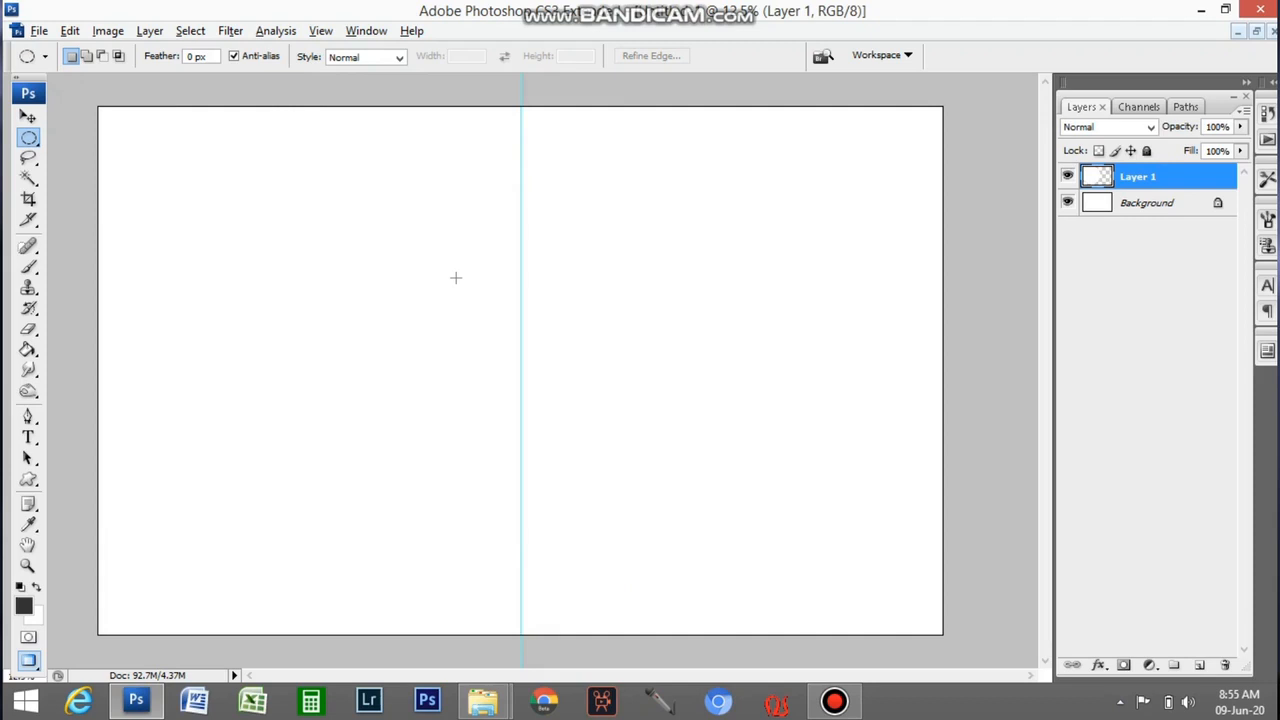
pyautogui.click(1068, 205)
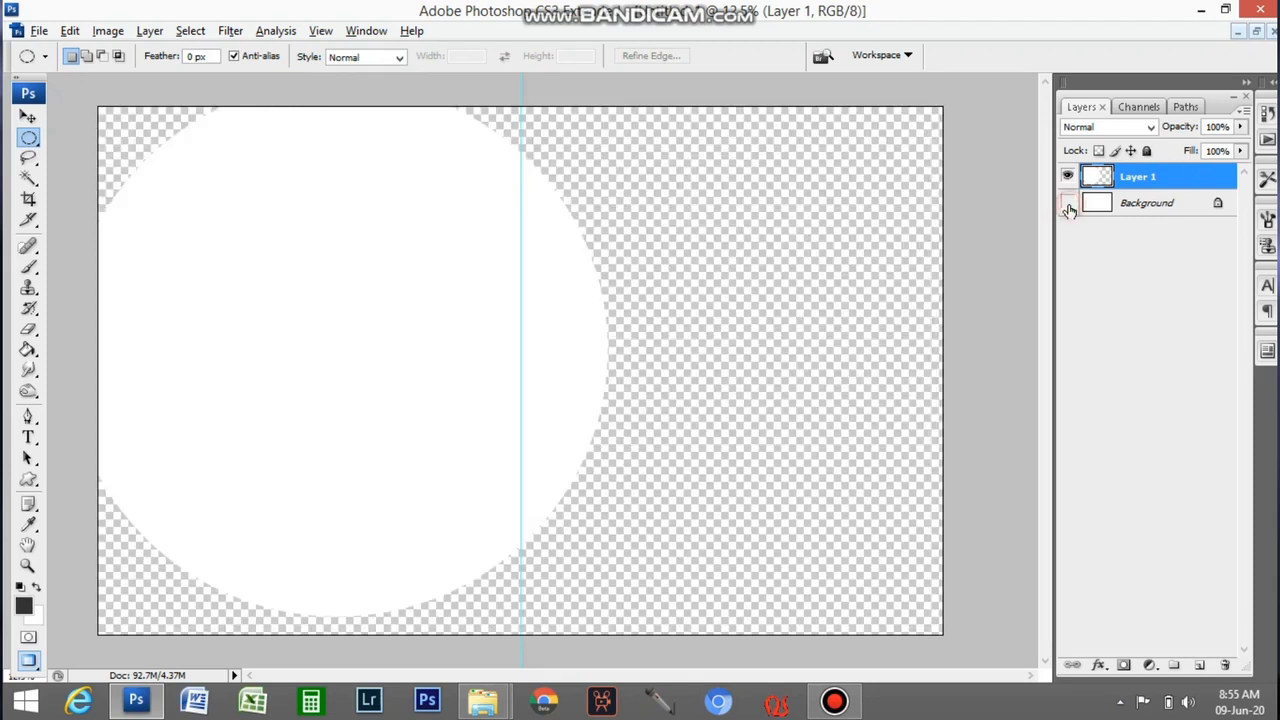
pyautogui.click(1068, 204)
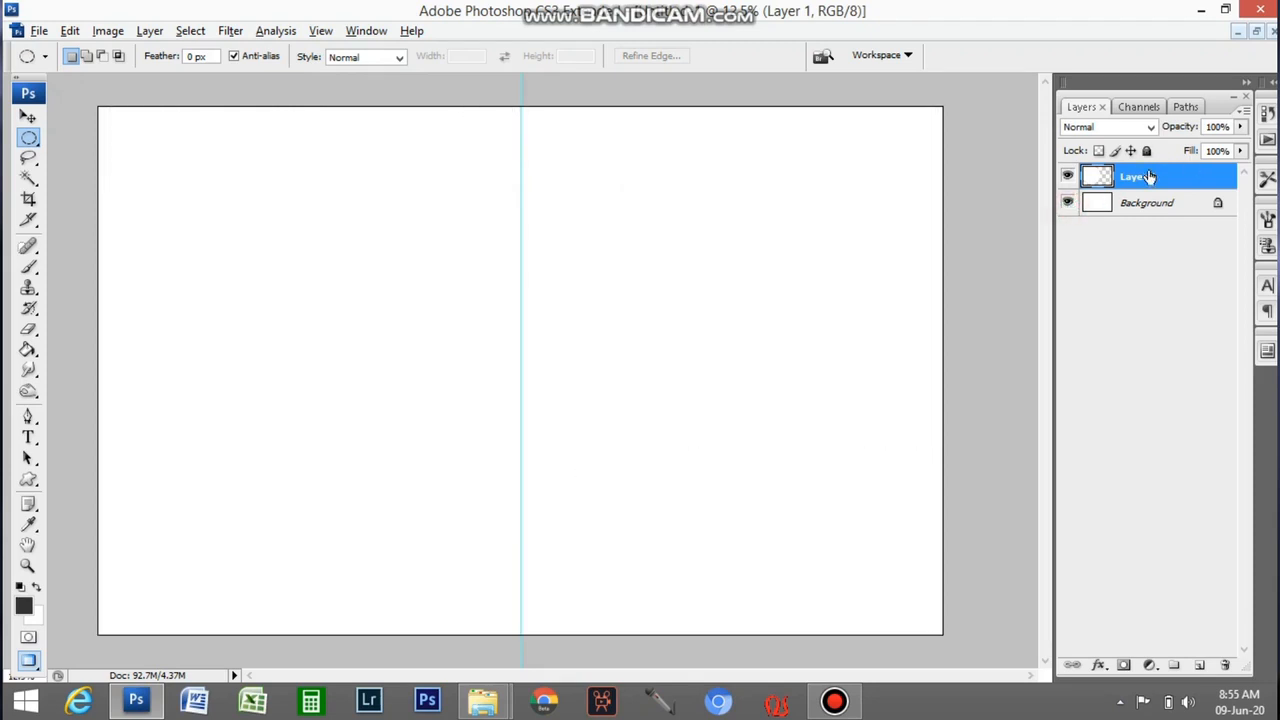
# Turn the copied circle black by setting its Hue/Saturation lightness to -100.
pyautogui.hotkey('ctrl', 'u')
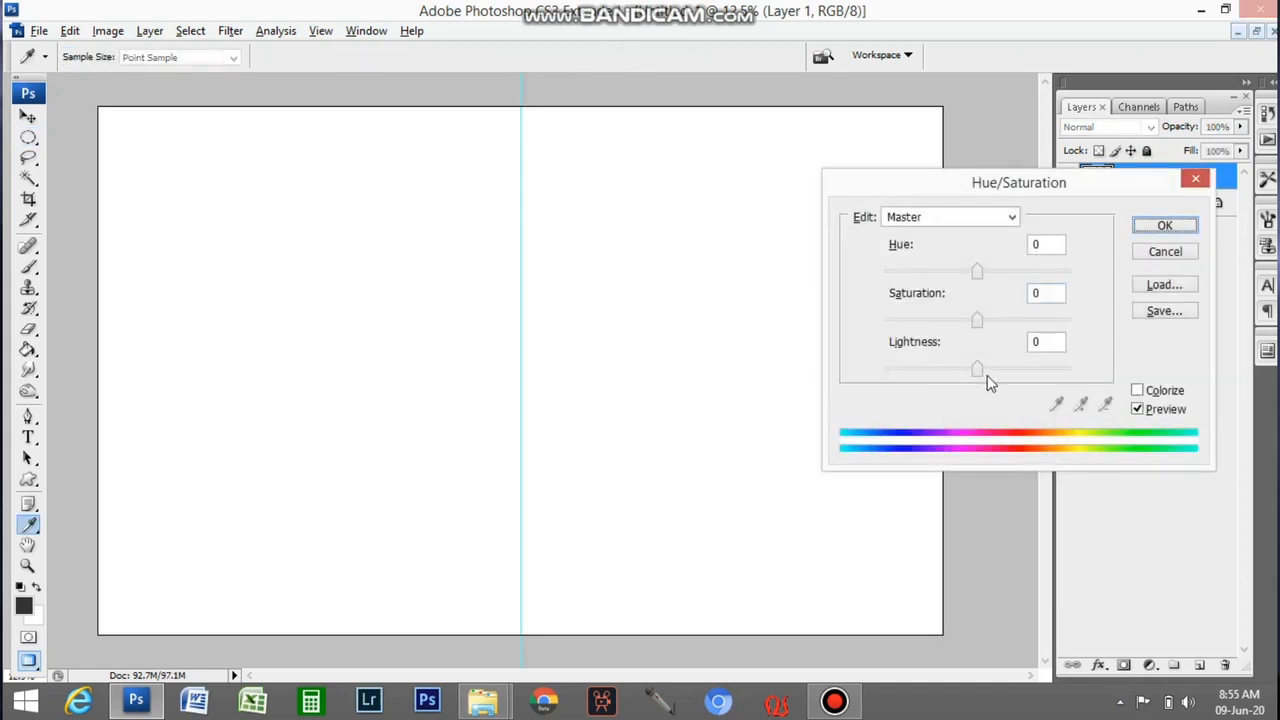
pyautogui.moveTo(987, 375); pyautogui.dragTo(680, 353)
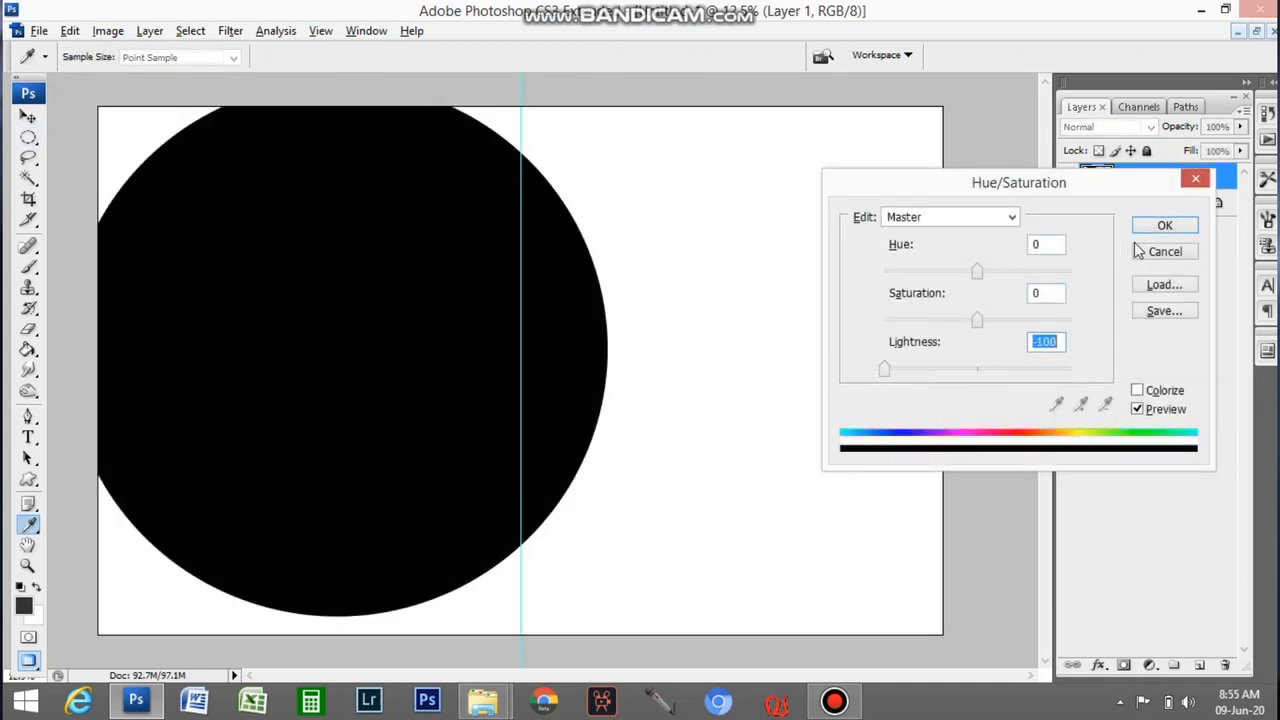
pyautogui.click(1165, 226)
# Enlarge the black circle proportionally and shift it up and left so it fills most of the left page and curves past the centre guide.
pyautogui.press('Tab')
pyautogui.hotkey('ctrl', '-')
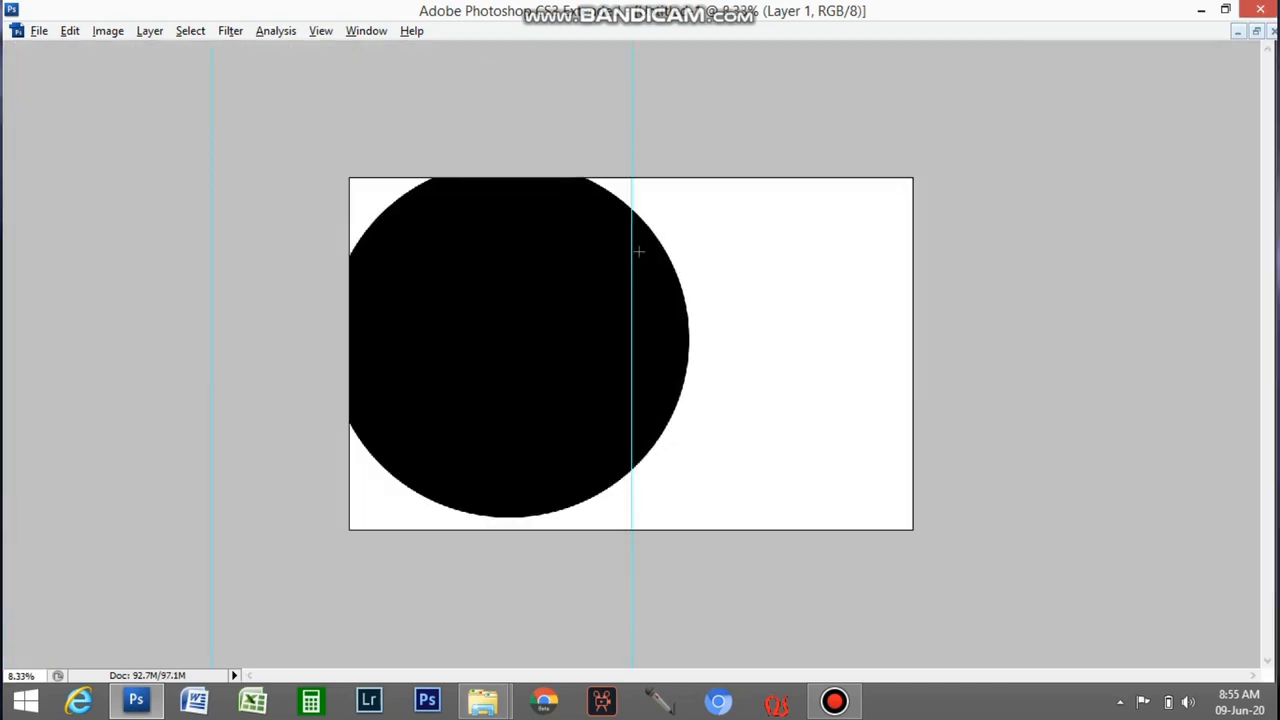
pyautogui.hotkey('ctrl', 't')
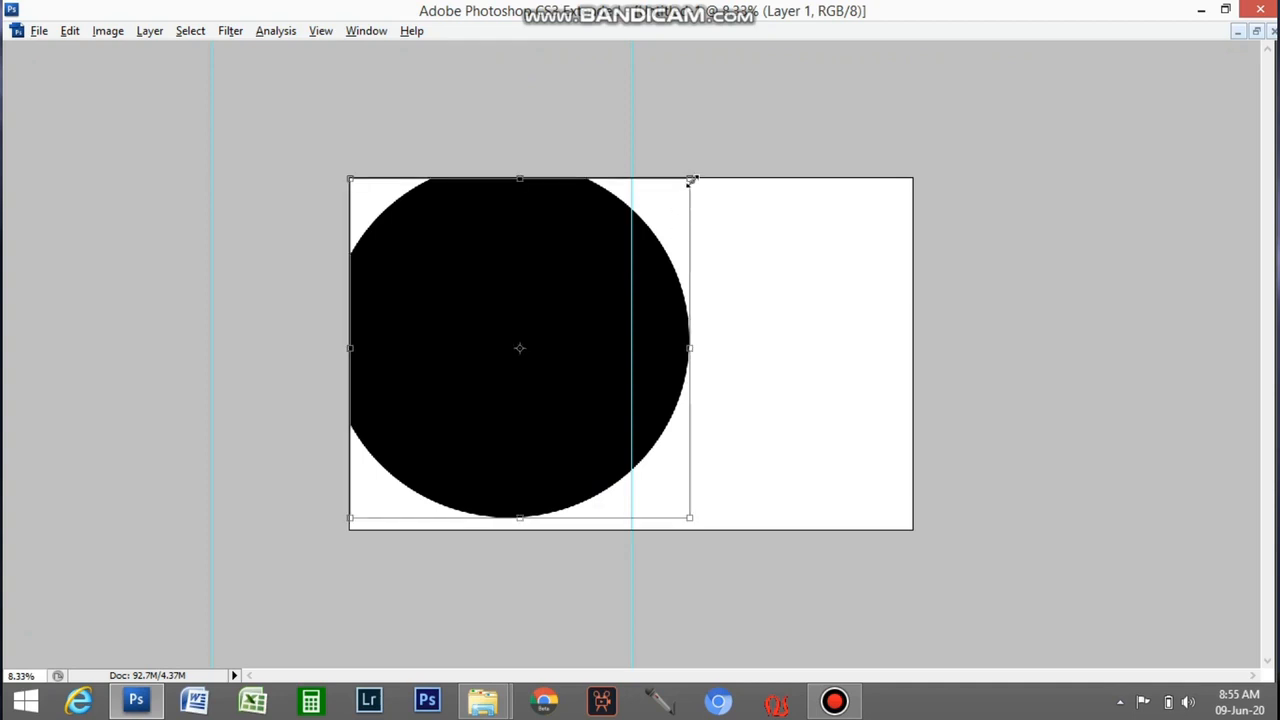
pyautogui.moveTo(691, 181); pyautogui.dragTo(829, 163)
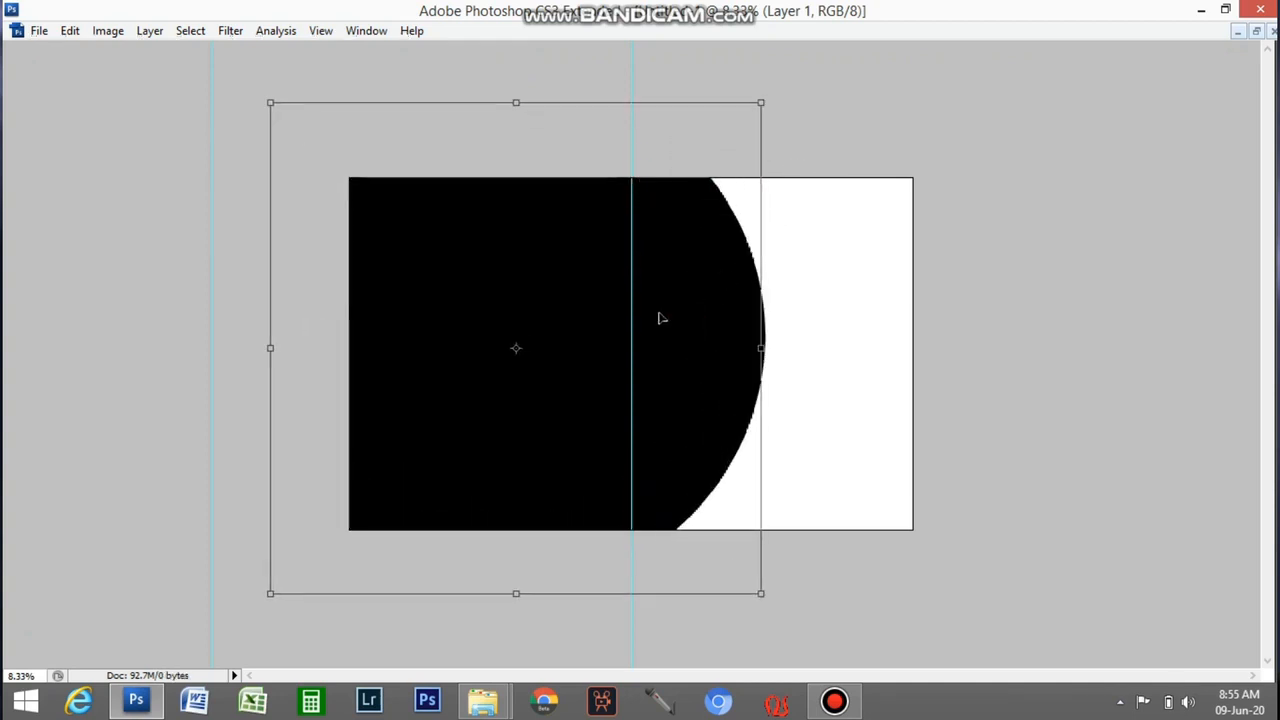
pyautogui.click(690, 322)
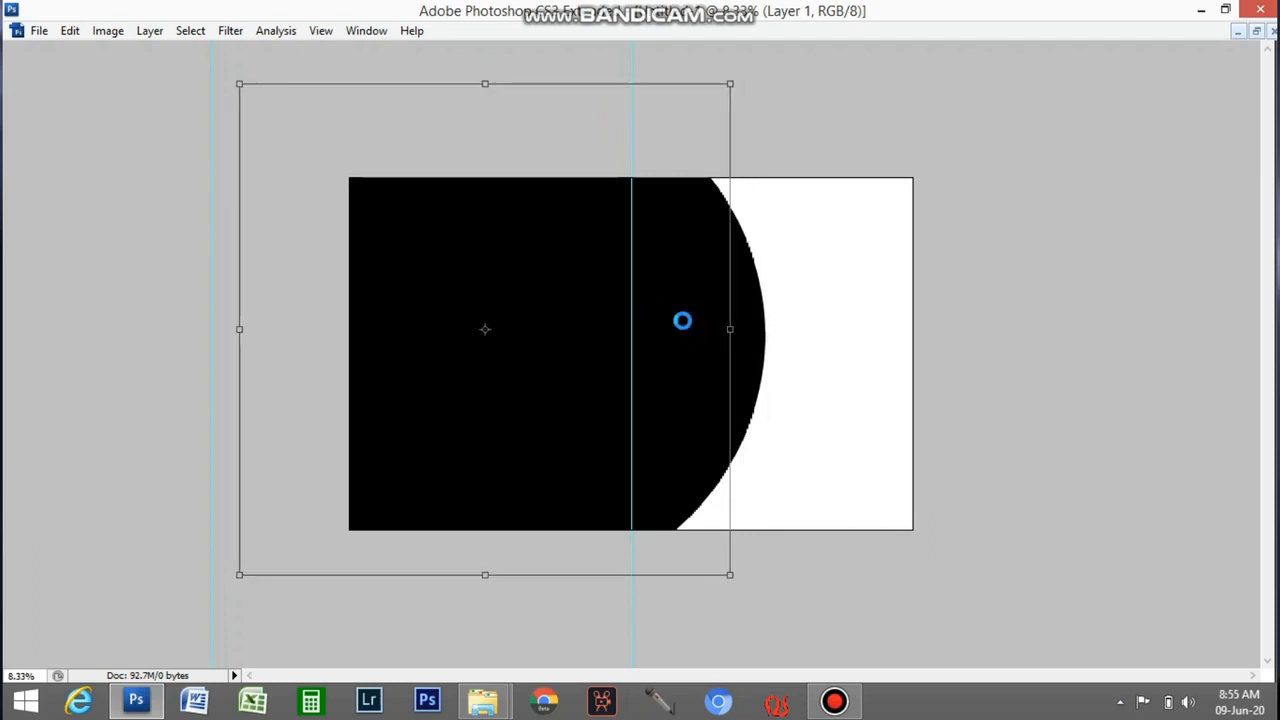
pyautogui.hotkey('ctrl', '+')
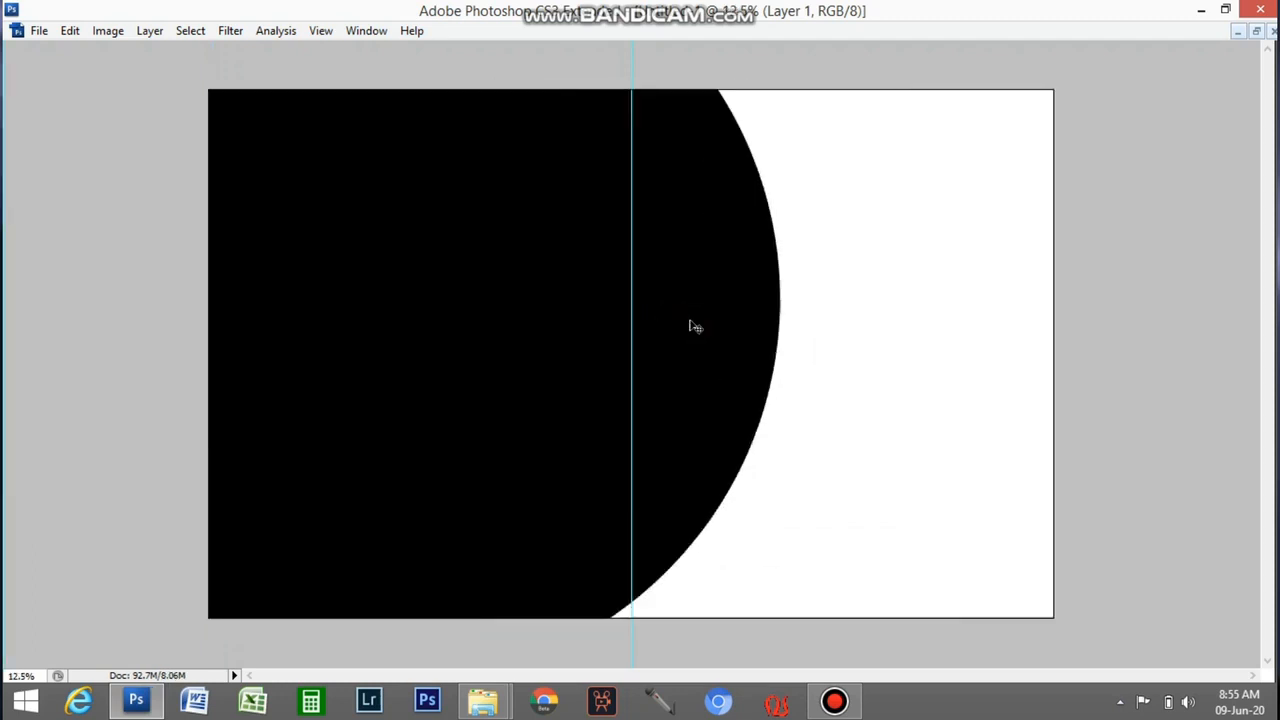
pyautogui.hotkey('ctrl', '-')
pyautogui.hotkey('ctrl', '+')
# Draw a medium circular selection on the right page overlapping the large circle's edge and copy it from the background to a new layer.
pyautogui.press('Tab')
pyautogui.click(28, 138)
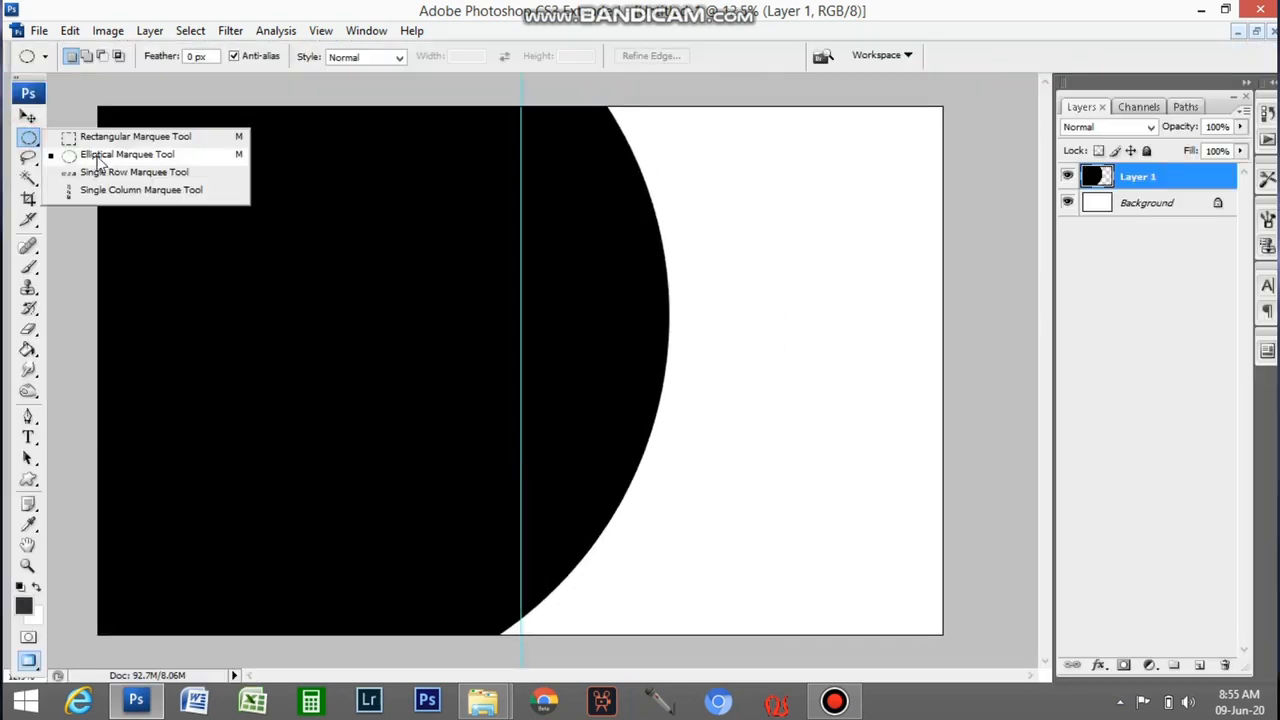
pyautogui.click(118, 158)
pyautogui.press('Tab')
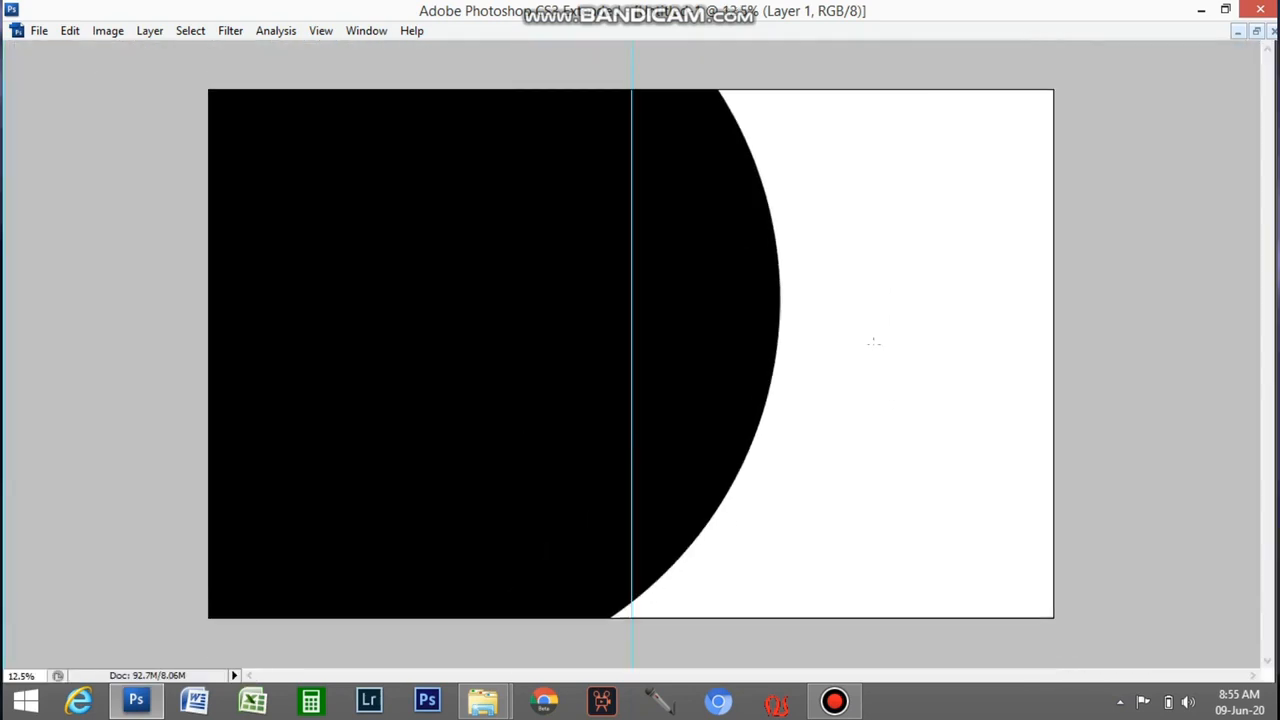
pyautogui.moveTo(756, 322); pyautogui.dragTo(964, 526)
pyautogui.press('Tab')
pyautogui.click(1128, 203)
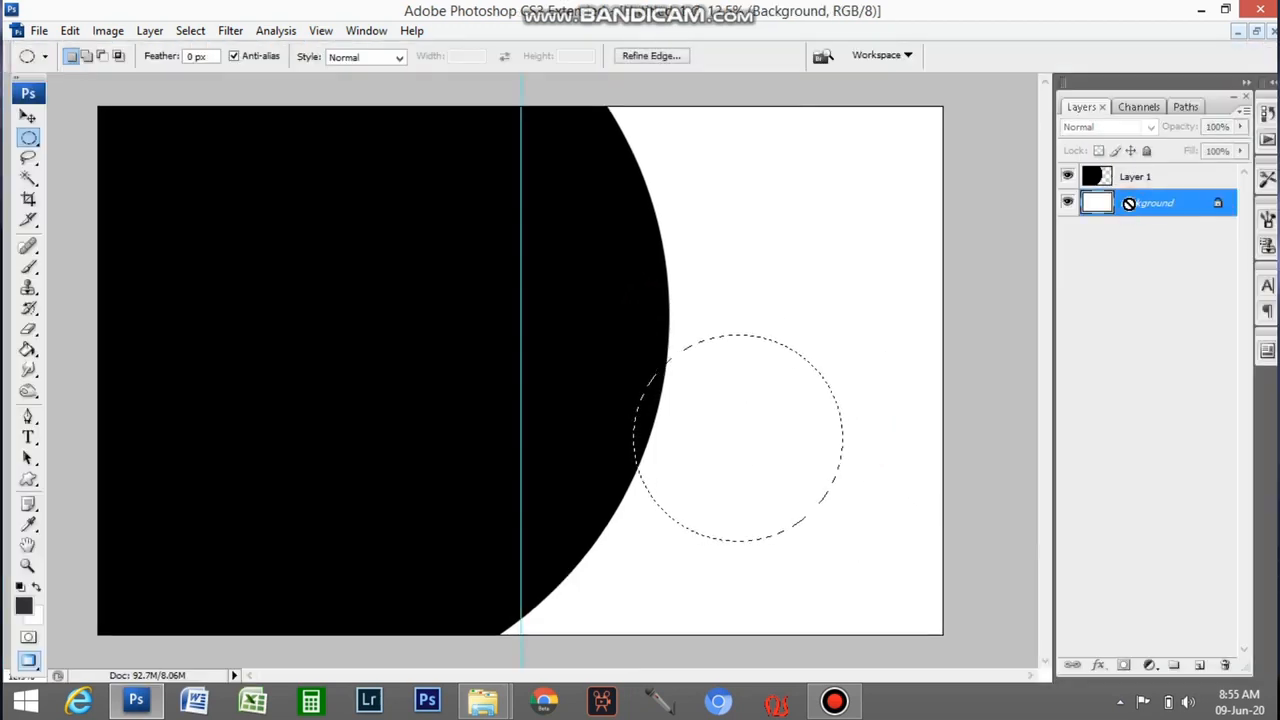
pyautogui.hotkey('ctrl', 'j')
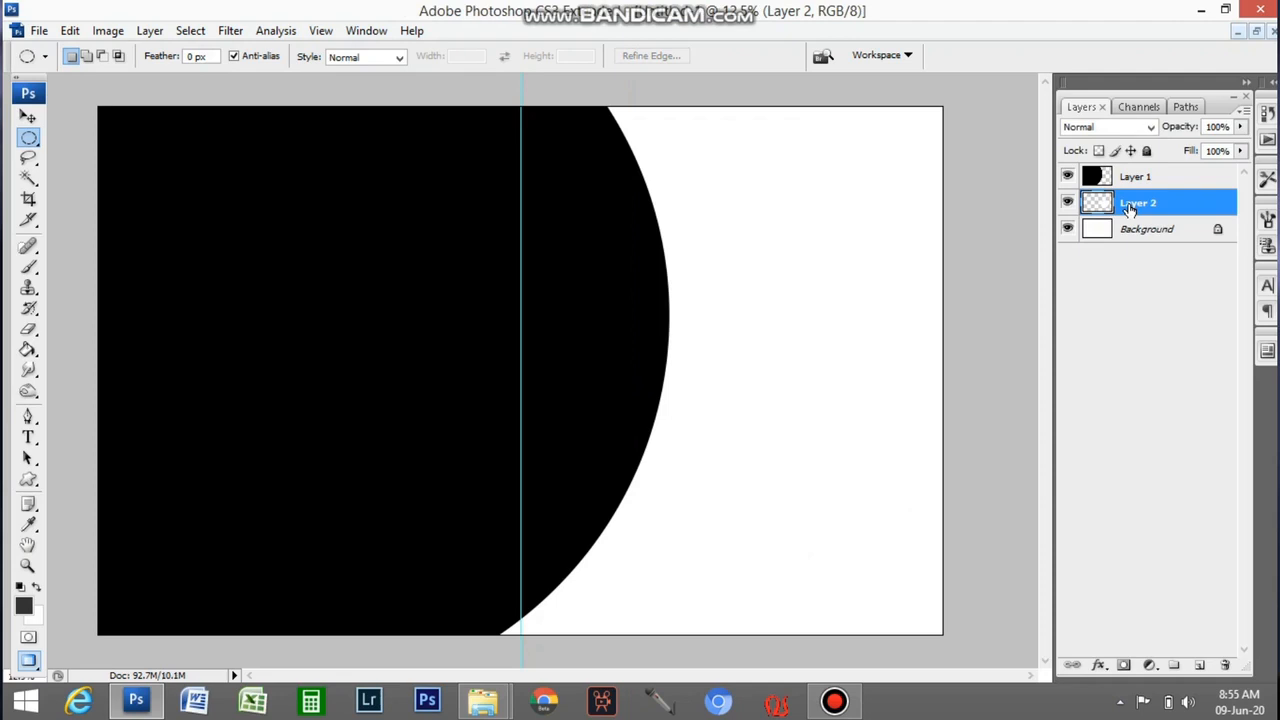
# Turn the new circle black with Hue/Saturation lightness -100 and move it down and left so it overlaps the large circle more.
pyautogui.hotkey('ctrl', 'u')
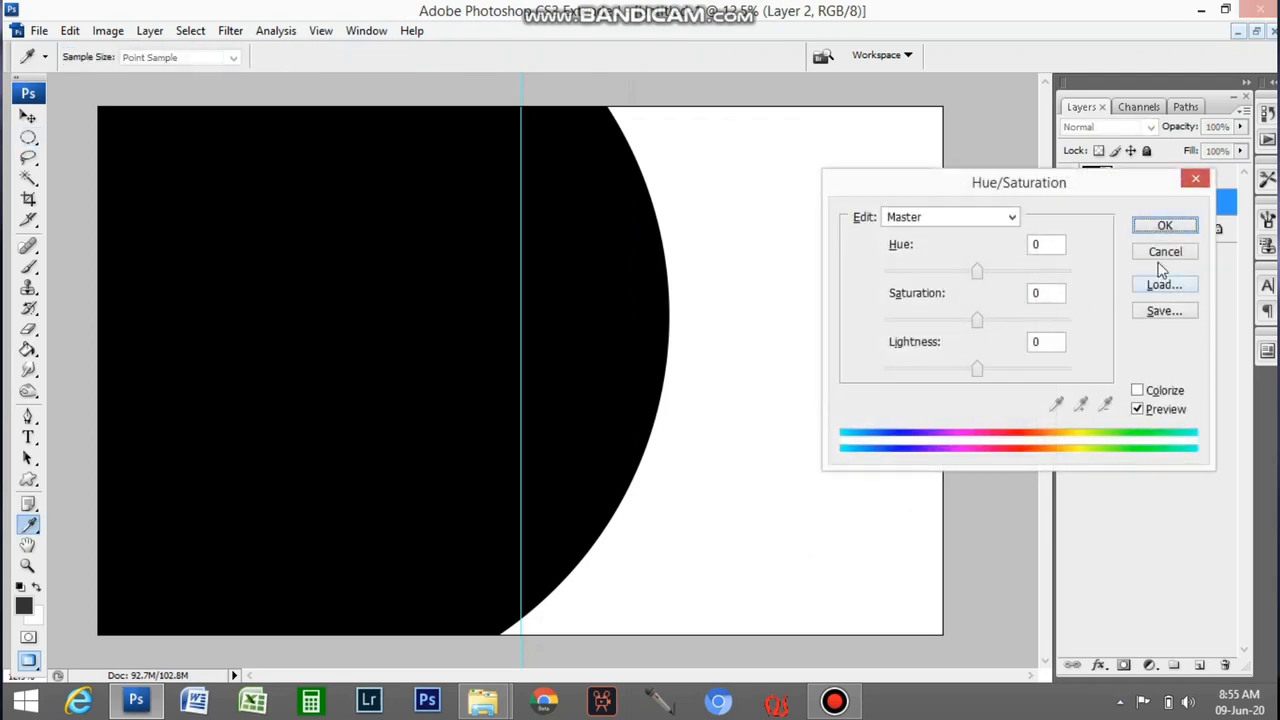
pyautogui.click(1177, 237)
pyautogui.press('i')
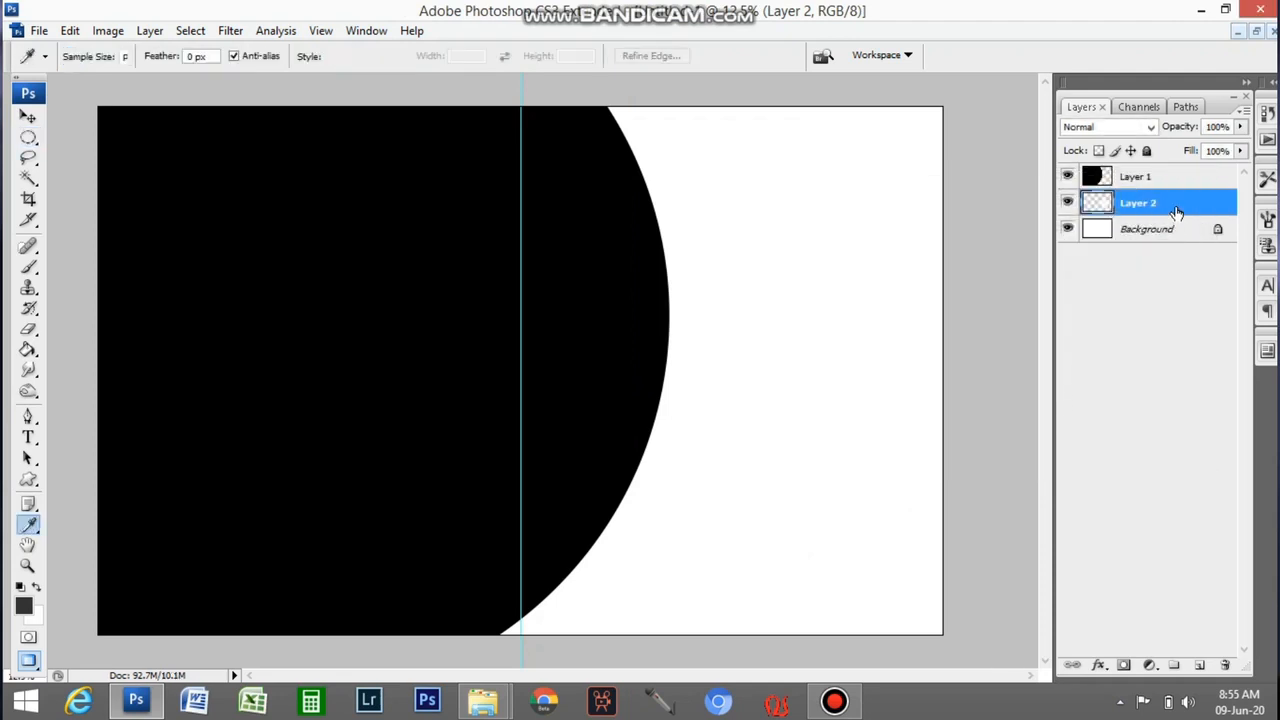
pyautogui.hotkey('ctrl', 'u')
pyautogui.moveTo(978, 370); pyautogui.dragTo(793, 369)
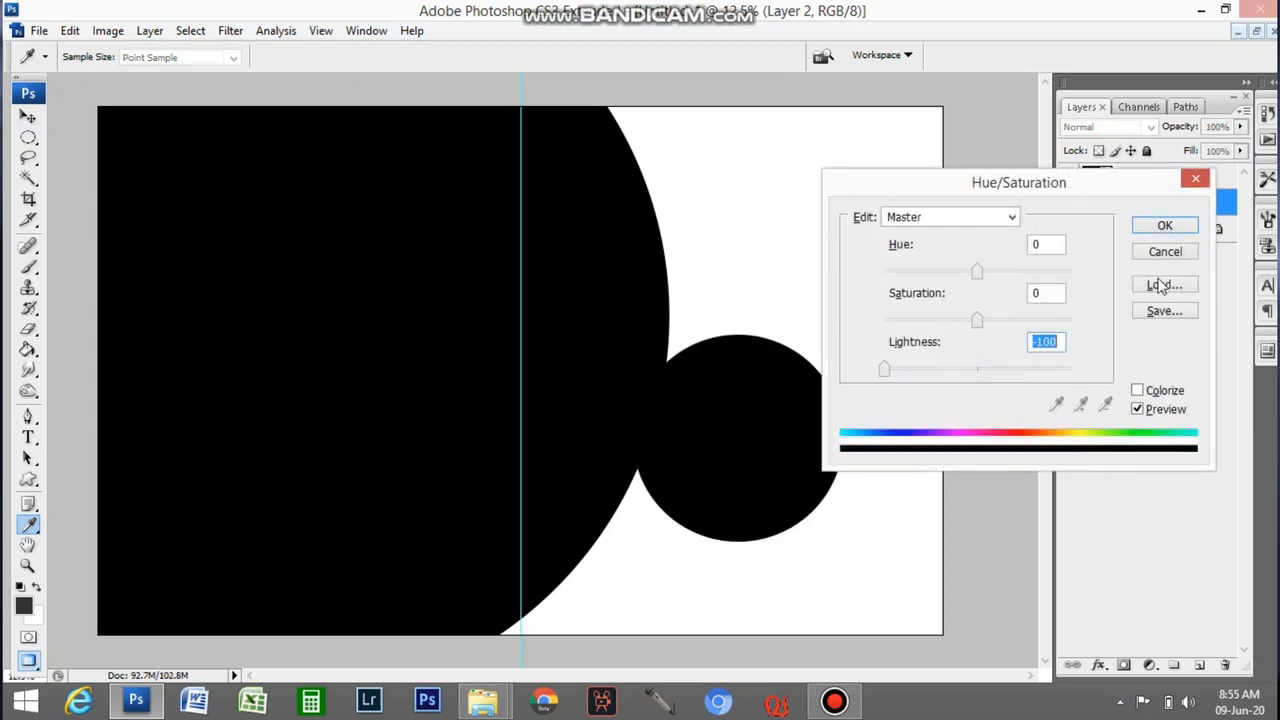
pyautogui.click(1165, 226)
pyautogui.press('v')
pyautogui.moveTo(770, 441); pyautogui.dragTo(737, 463)
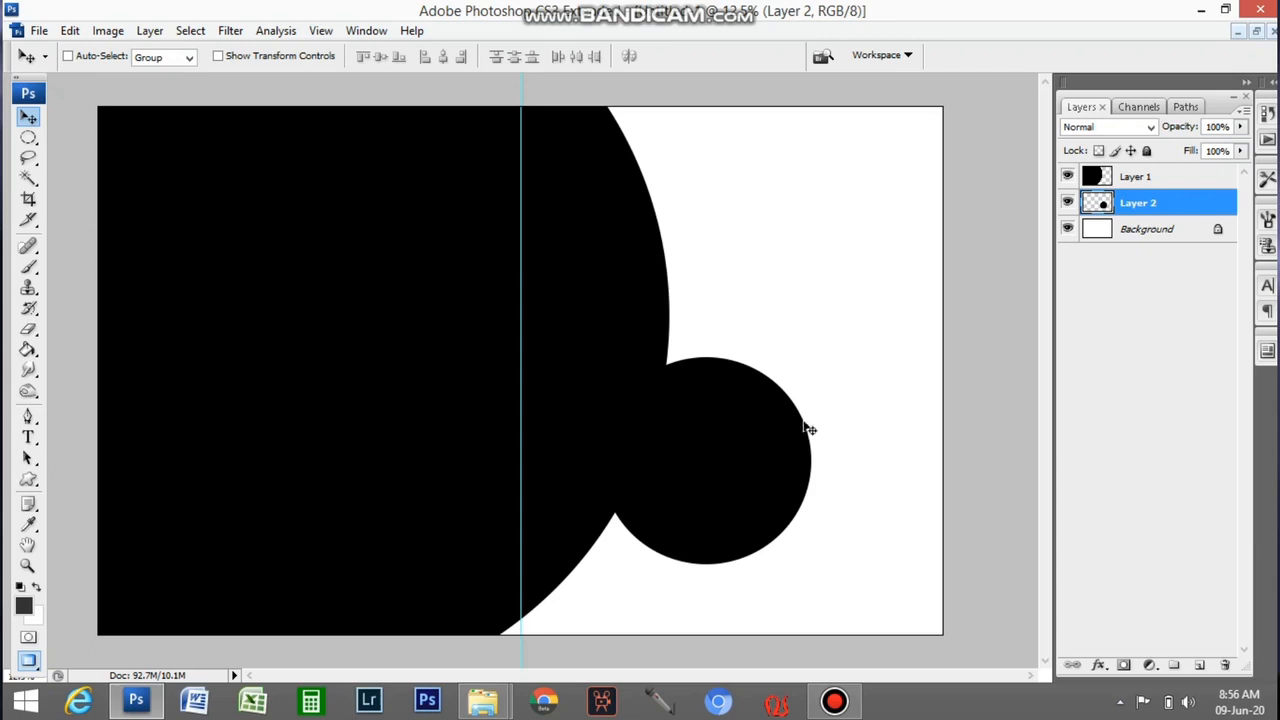
# Duplicate the medium black circle's layer and turn the lower original white by raising its Hue/Saturation lightness to the maximum.
pyautogui.rightClick(1158, 204)
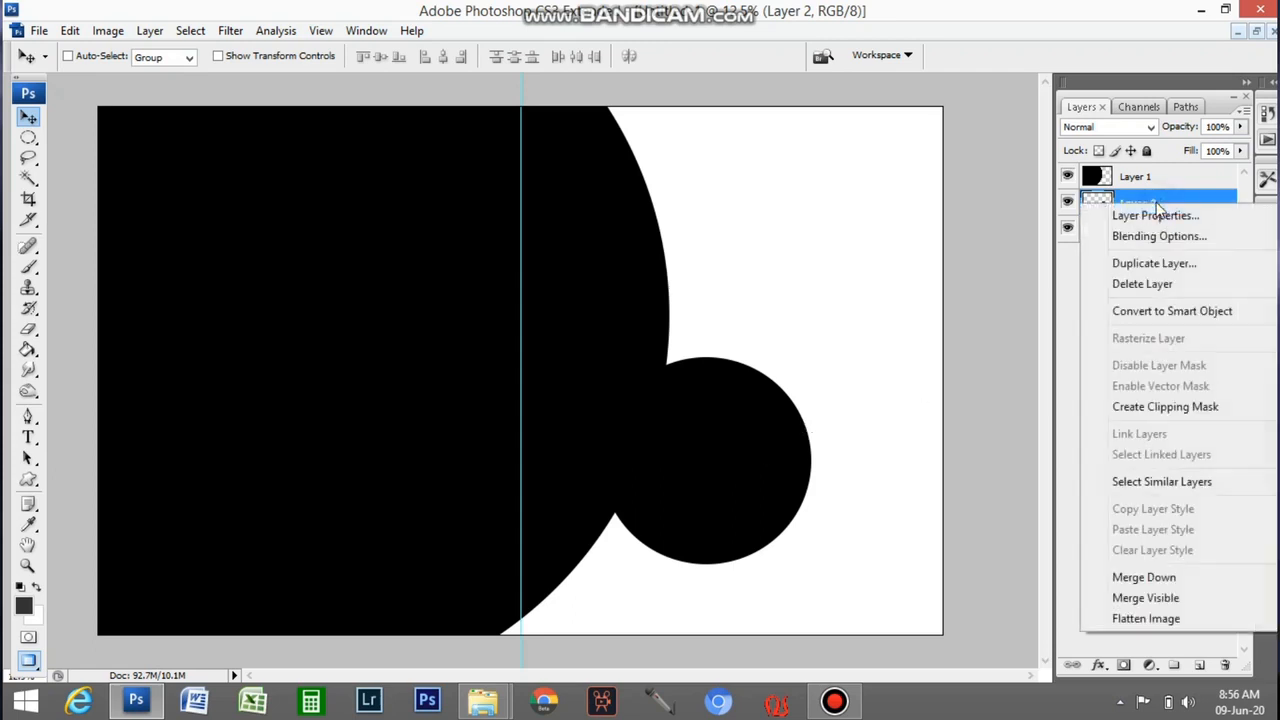
pyautogui.click(1143, 264)
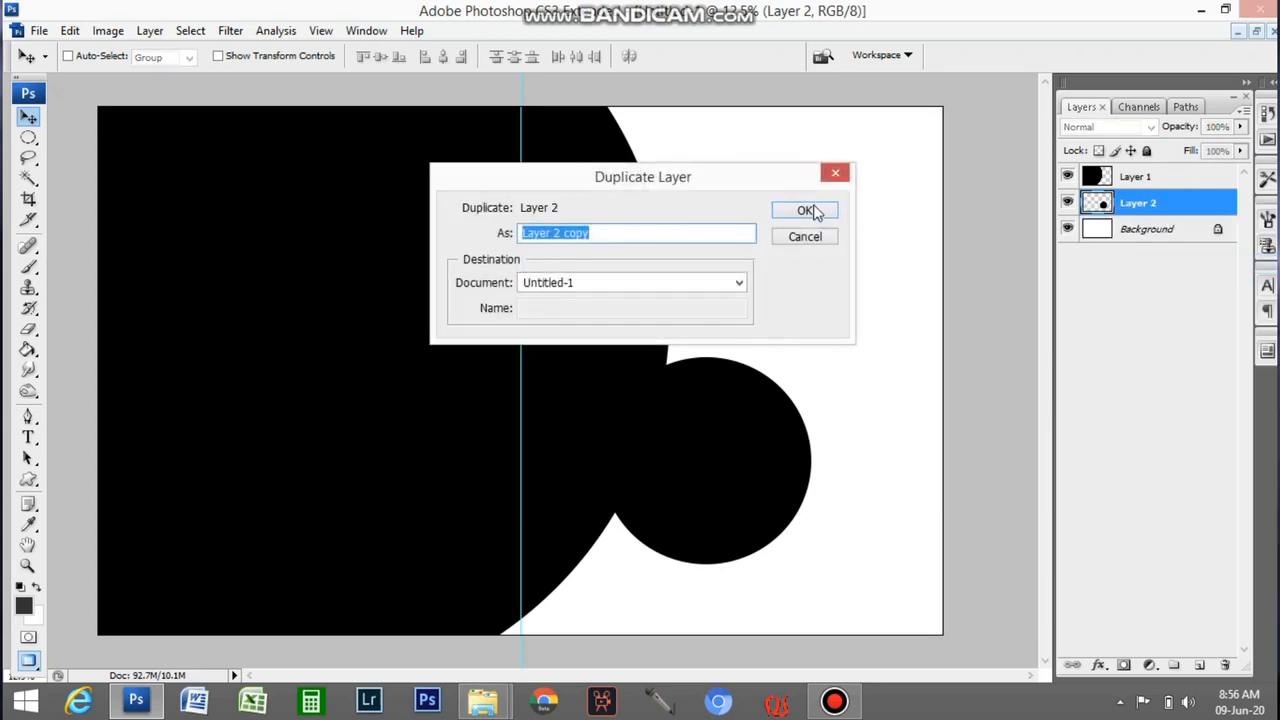
pyautogui.click(805, 209)
pyautogui.click(1141, 238)
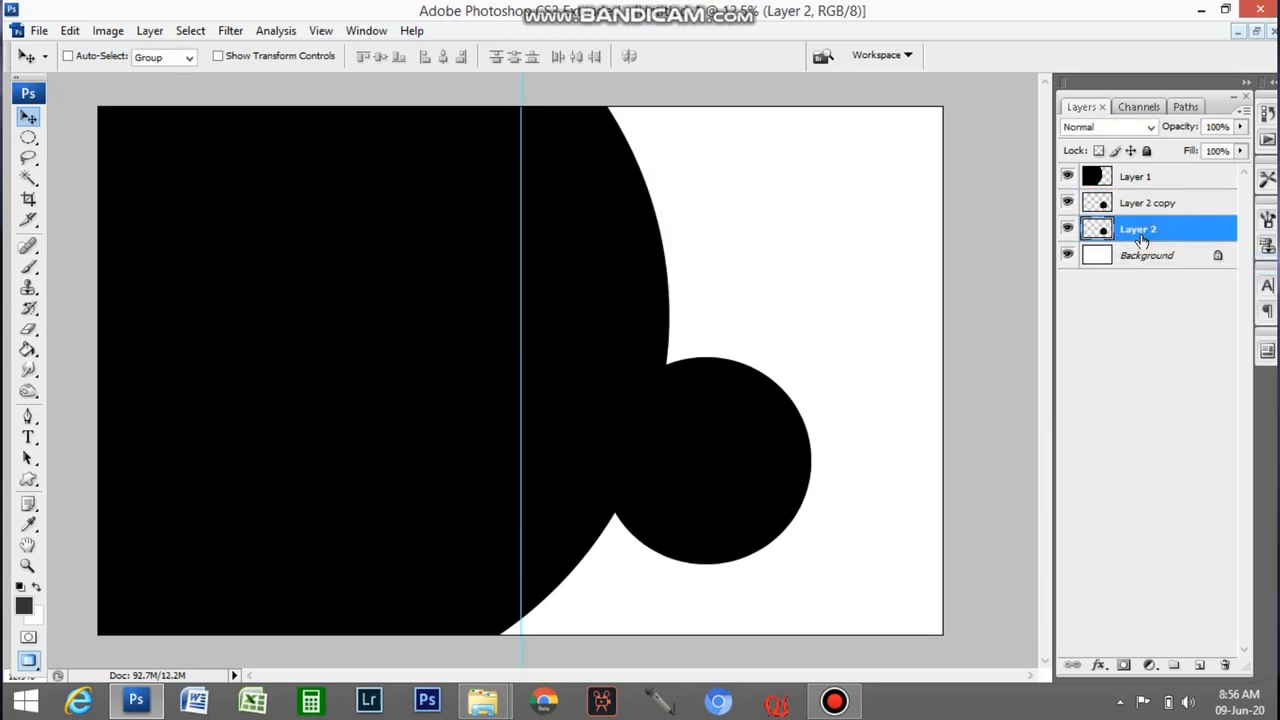
pyautogui.hotkey('ctrl', 'u')
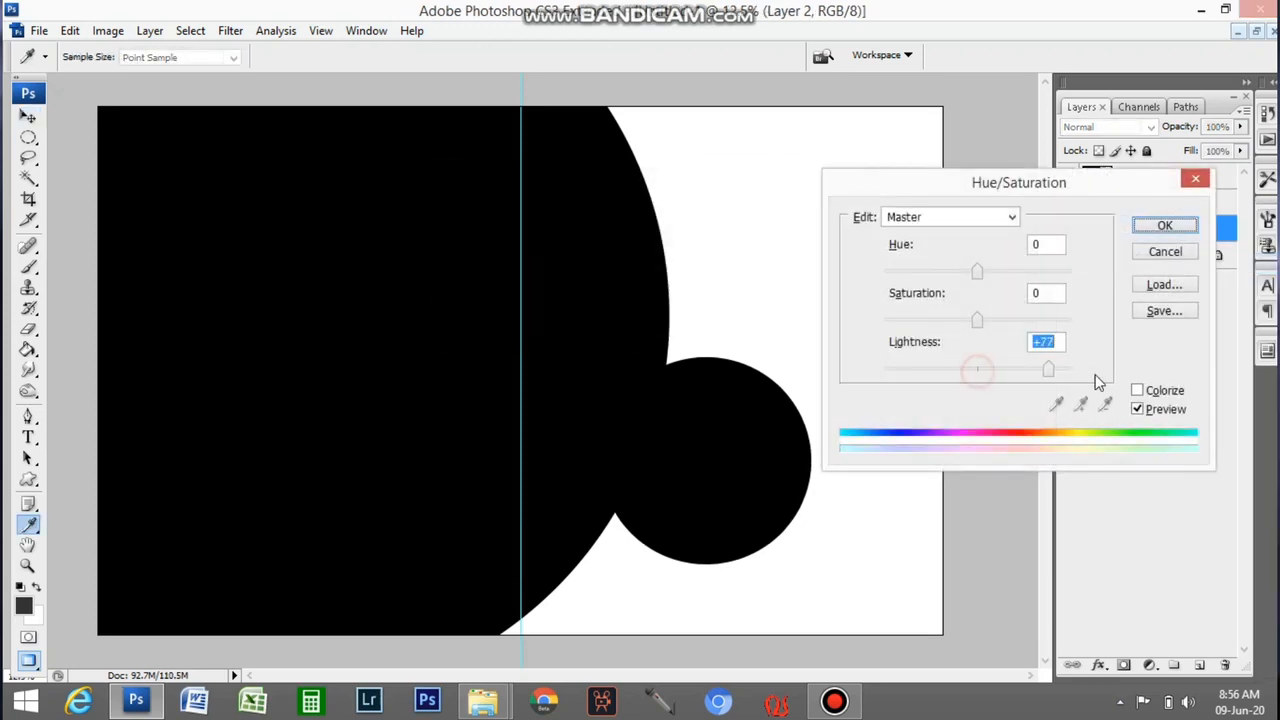
pyautogui.moveTo(985, 370); pyautogui.dragTo(1175, 383)
pyautogui.click(1156, 226)
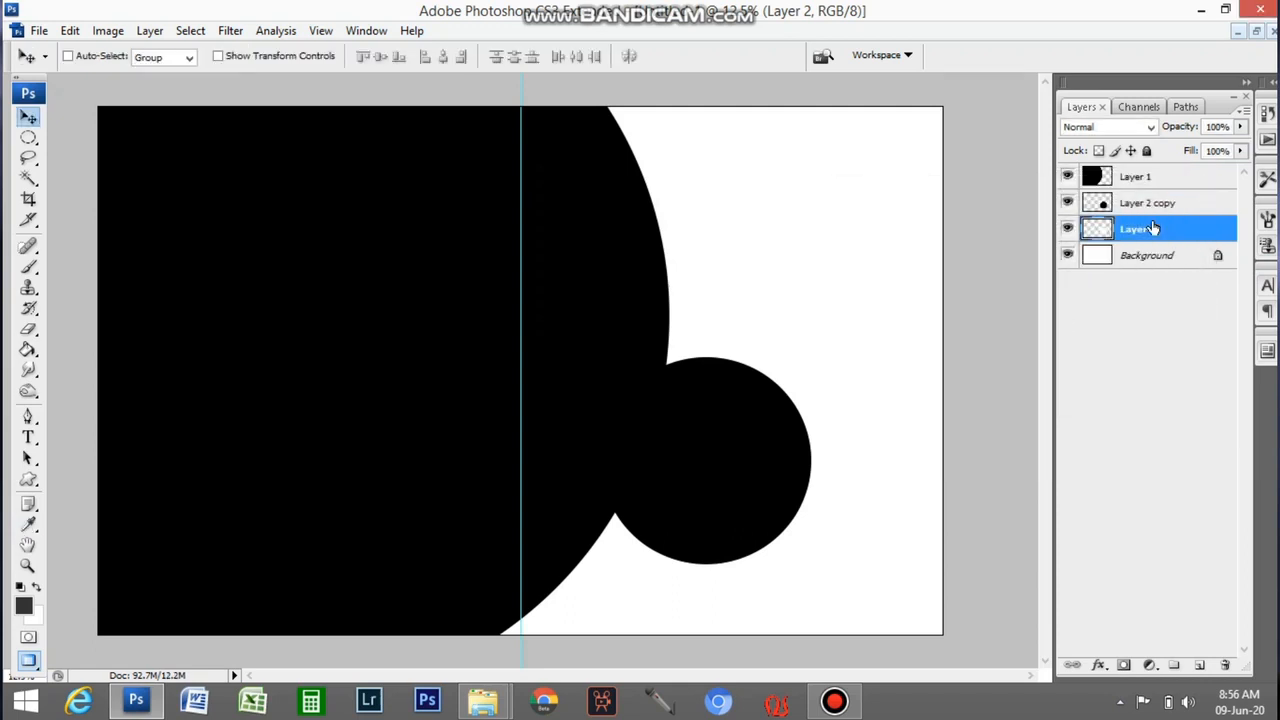
# Enlarge the white circle proportionally about its centre to about 105%.
pyautogui.hotkey('ctrl', 't')
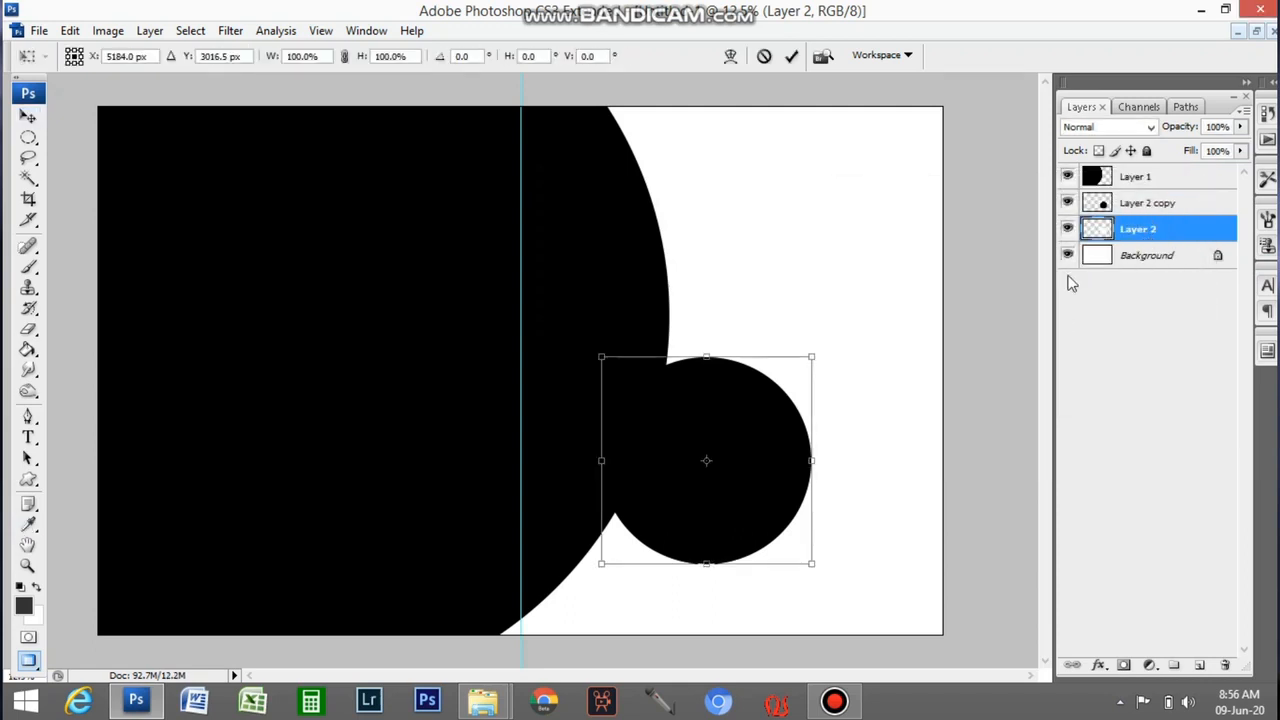
pyautogui.moveTo(817, 354); pyautogui.dragTo(821, 350)
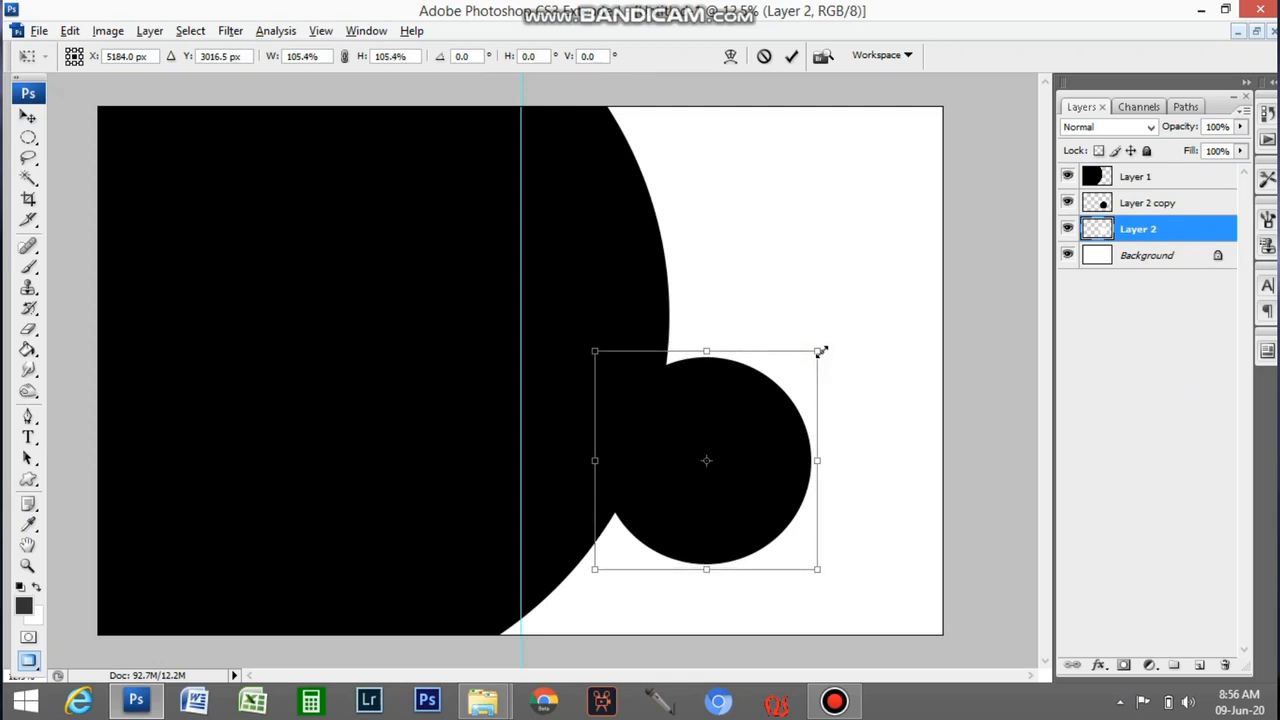
pyautogui.press('Return')
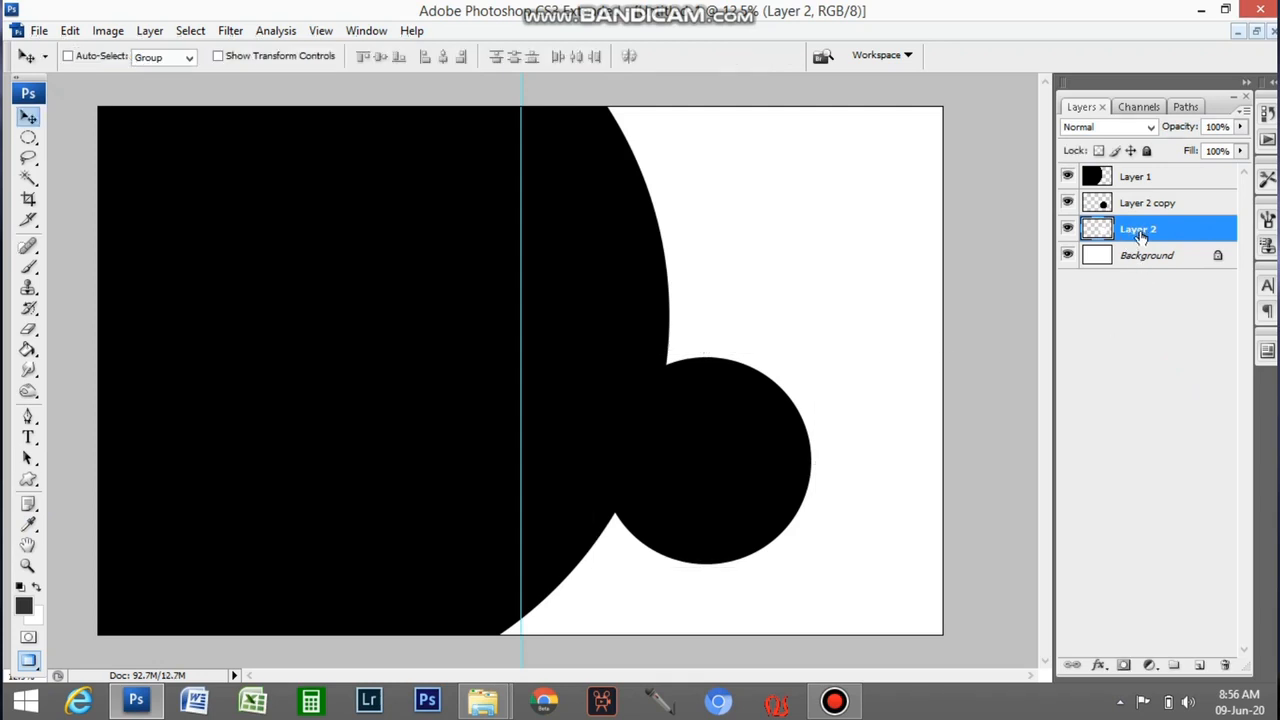
# Reorder the layers so the white circle sits above the large black circle and the medium black circle is on top.
pyautogui.moveTo(1149, 229); pyautogui.dragTo(1147, 179)
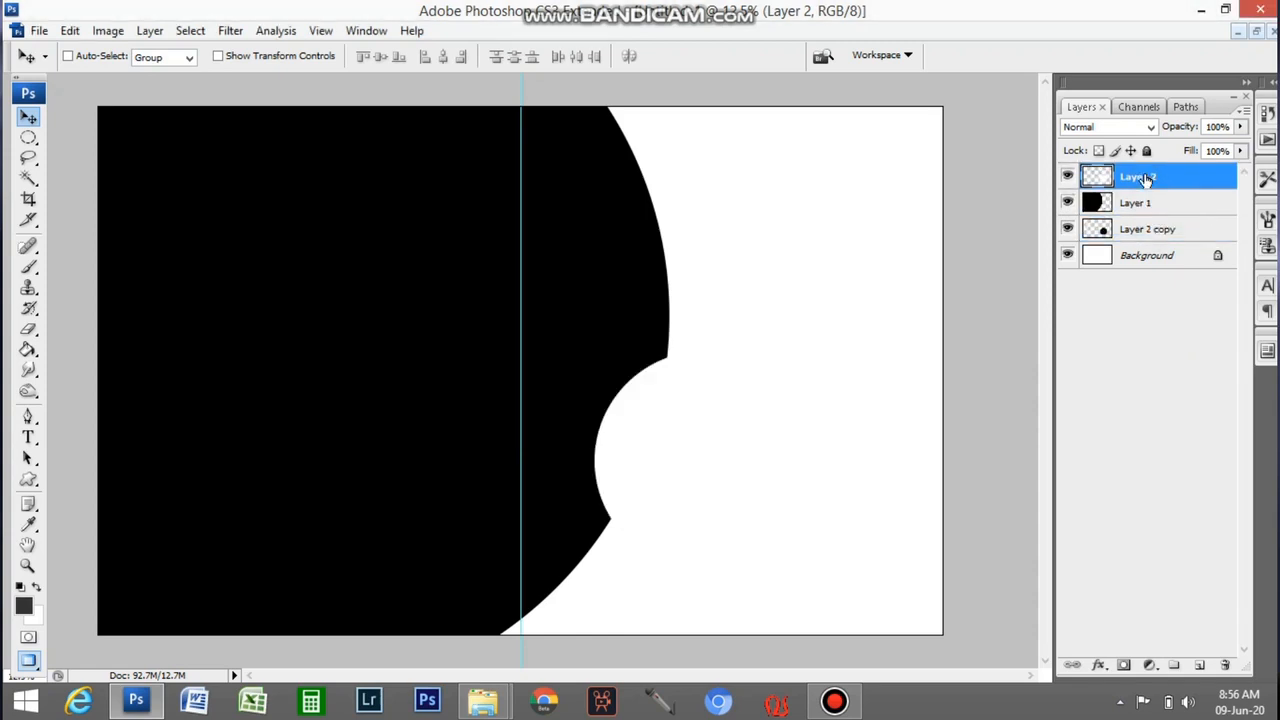
pyautogui.click(1130, 232)
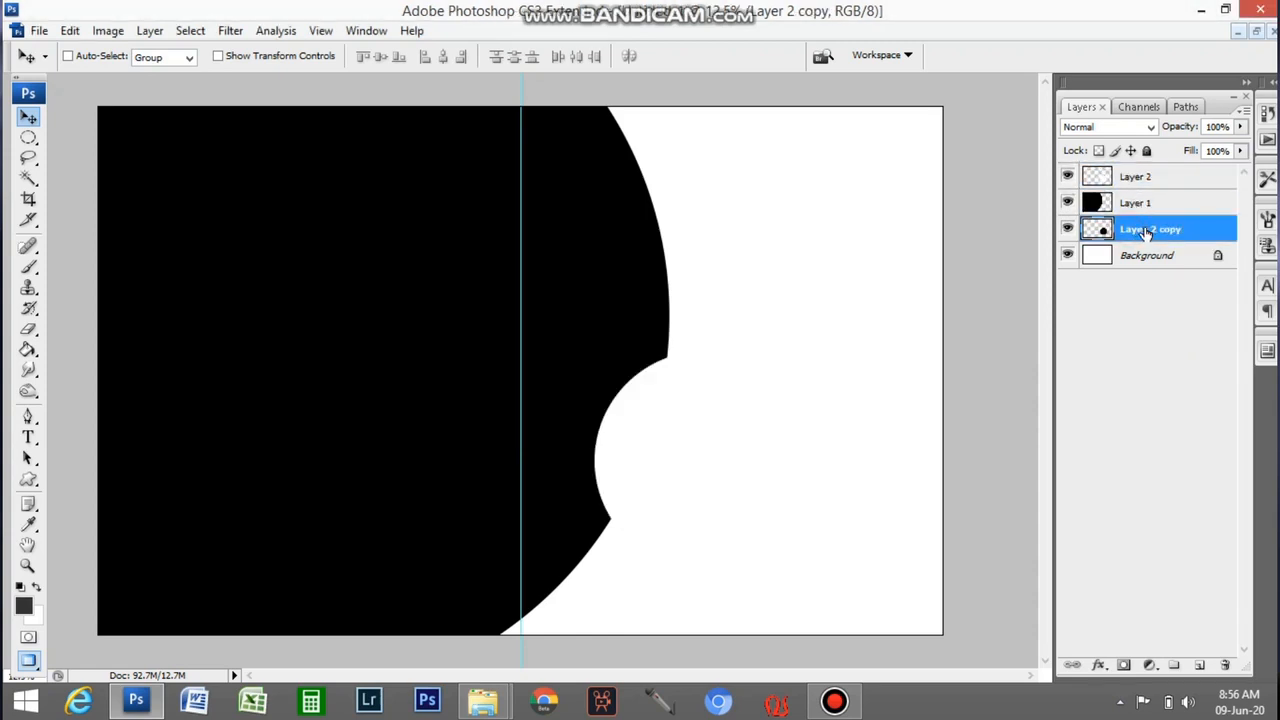
pyautogui.moveTo(1146, 231); pyautogui.dragTo(1139, 176)
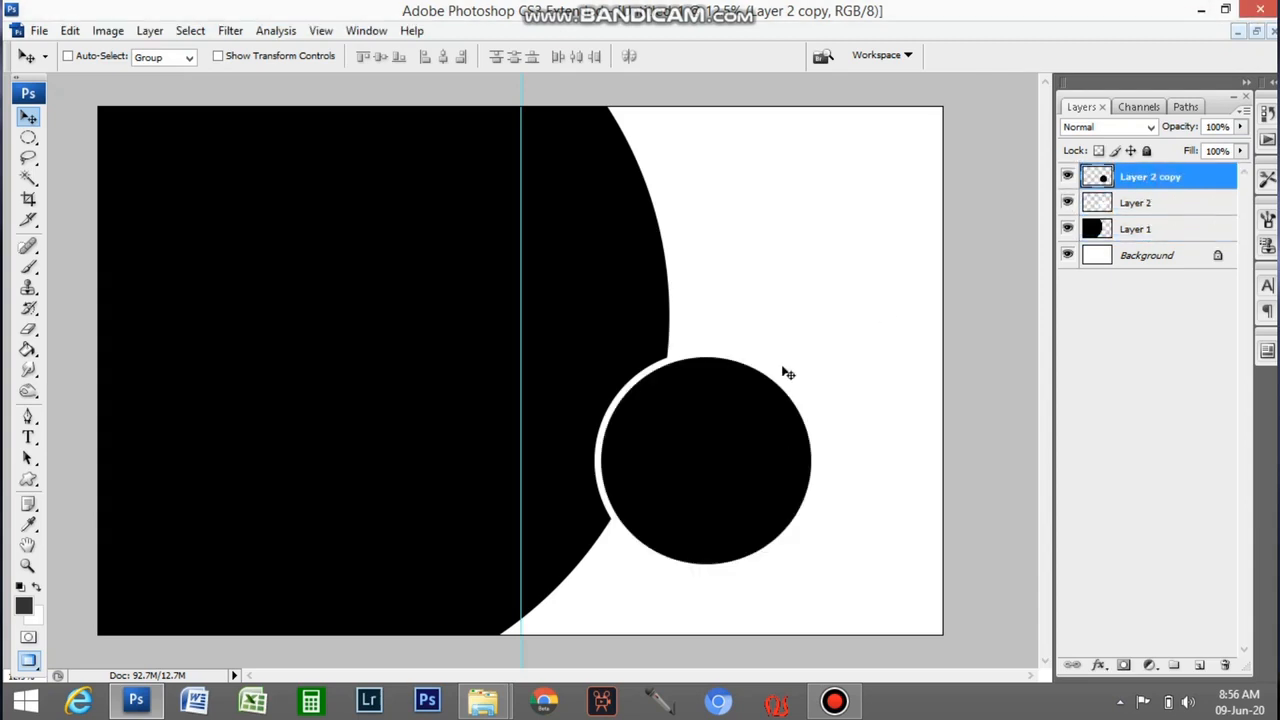
# Hide the centre guide and examine the white gap between the large and medium circles up close without the interface.
pyautogui.press('Tab')
pyautogui.hotkey('ctrl', ';')
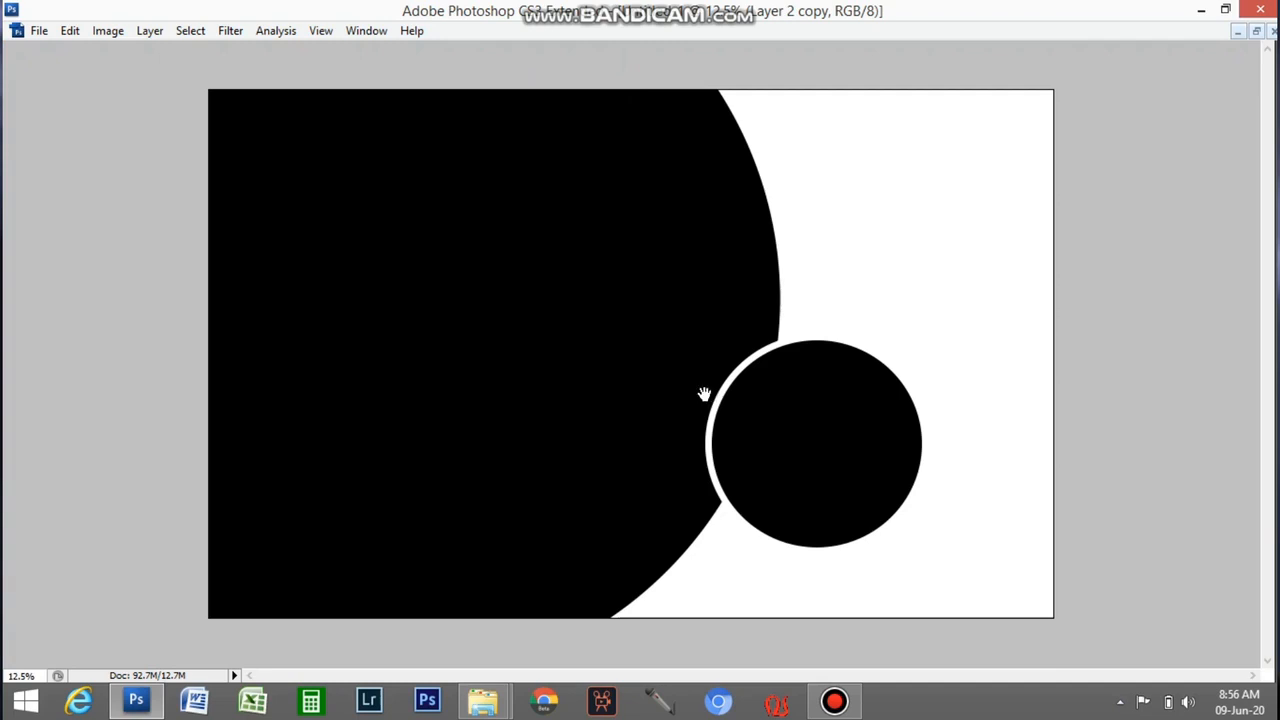
pyautogui.moveTo(630, 284); pyautogui.dragTo(900, 496)
pyautogui.moveTo(915, 445); pyautogui.dragTo(853, 459)
pyautogui.hotkey('ctrl', '-')
pyautogui.hotkey('ctrl', '-')
pyautogui.hotkey('ctrl', '-')
pyautogui.hotkey('ctrl', '-')
pyautogui.hotkey('ctrl', '-')
pyautogui.press('Tab')
# Enlarge the white circle proportionally to about 109% to widen the gap around the medium black circle.
pyautogui.click(1136, 200)
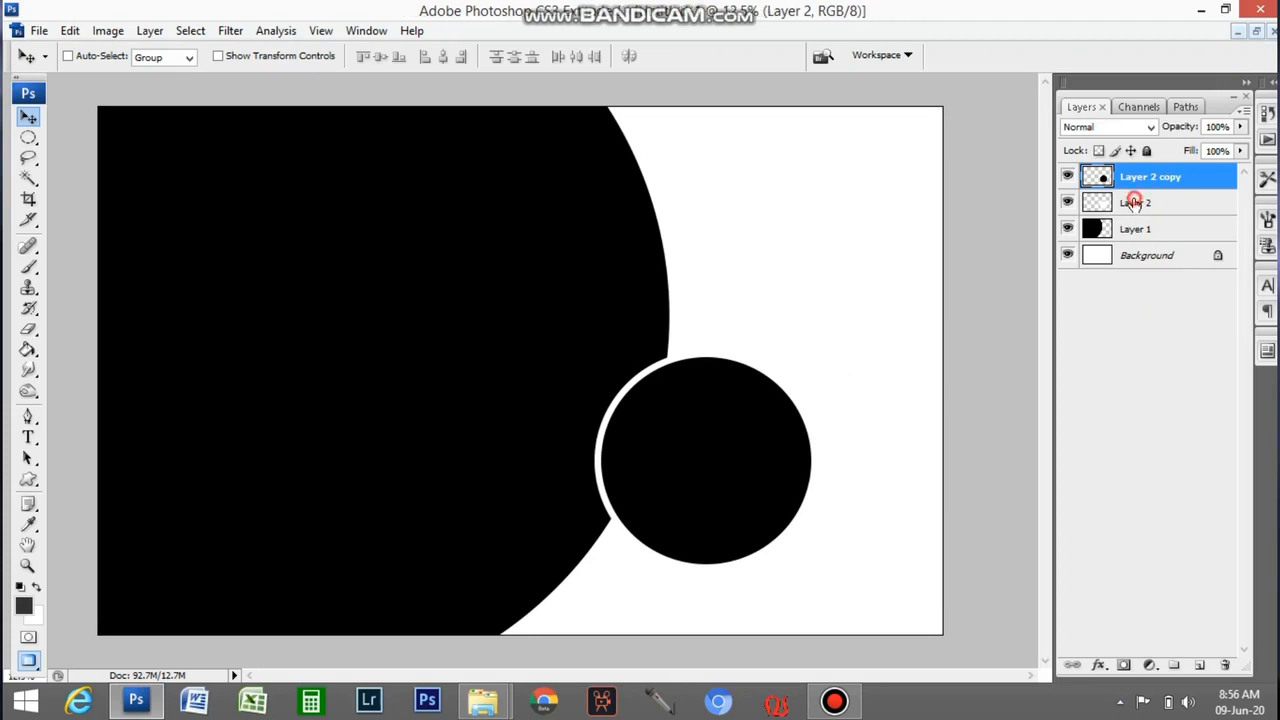
pyautogui.hotkey('ctrl', 't')
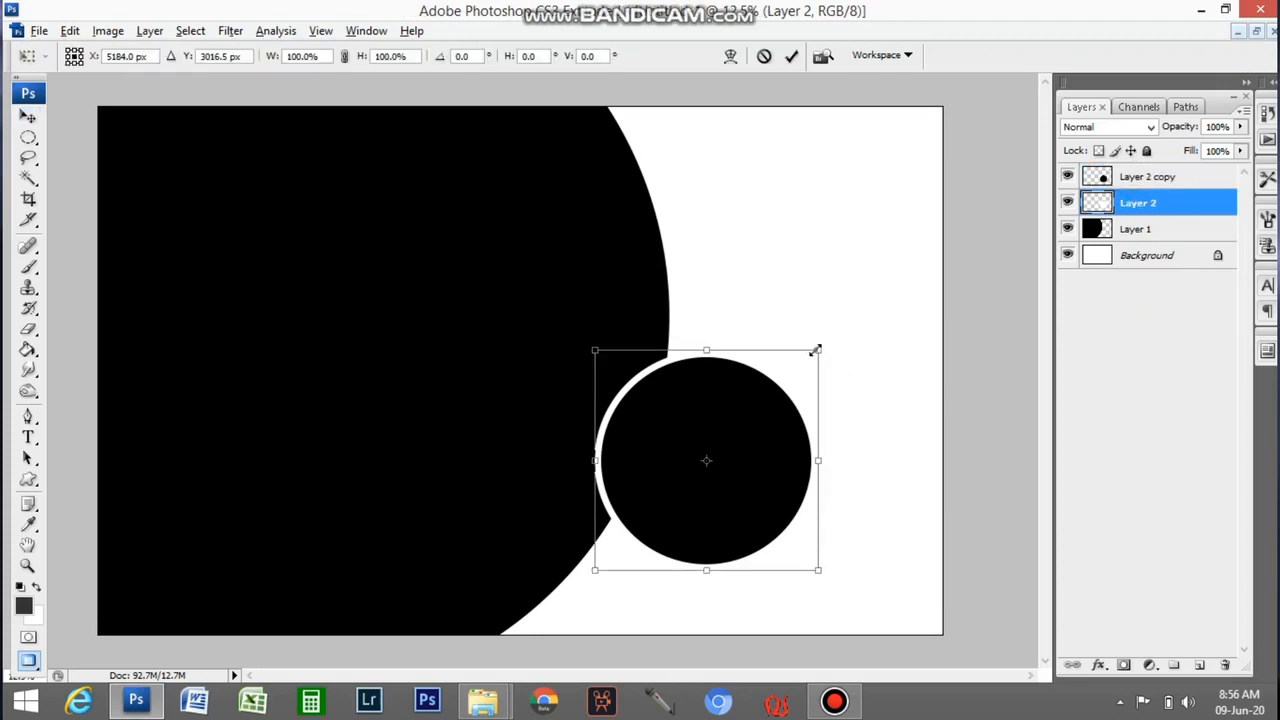
pyautogui.moveTo(816, 350); pyautogui.dragTo(830, 342)
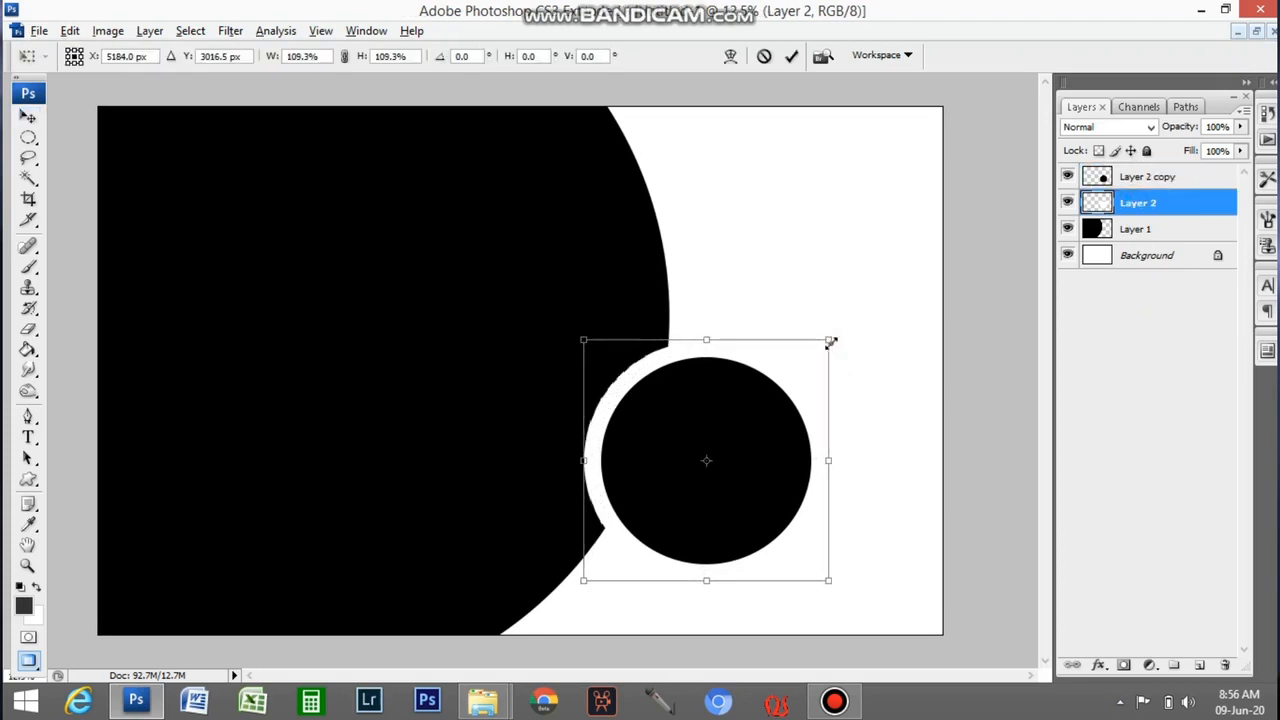
pyautogui.press('Return')
pyautogui.press('Tab')
pyautogui.press('Tab')
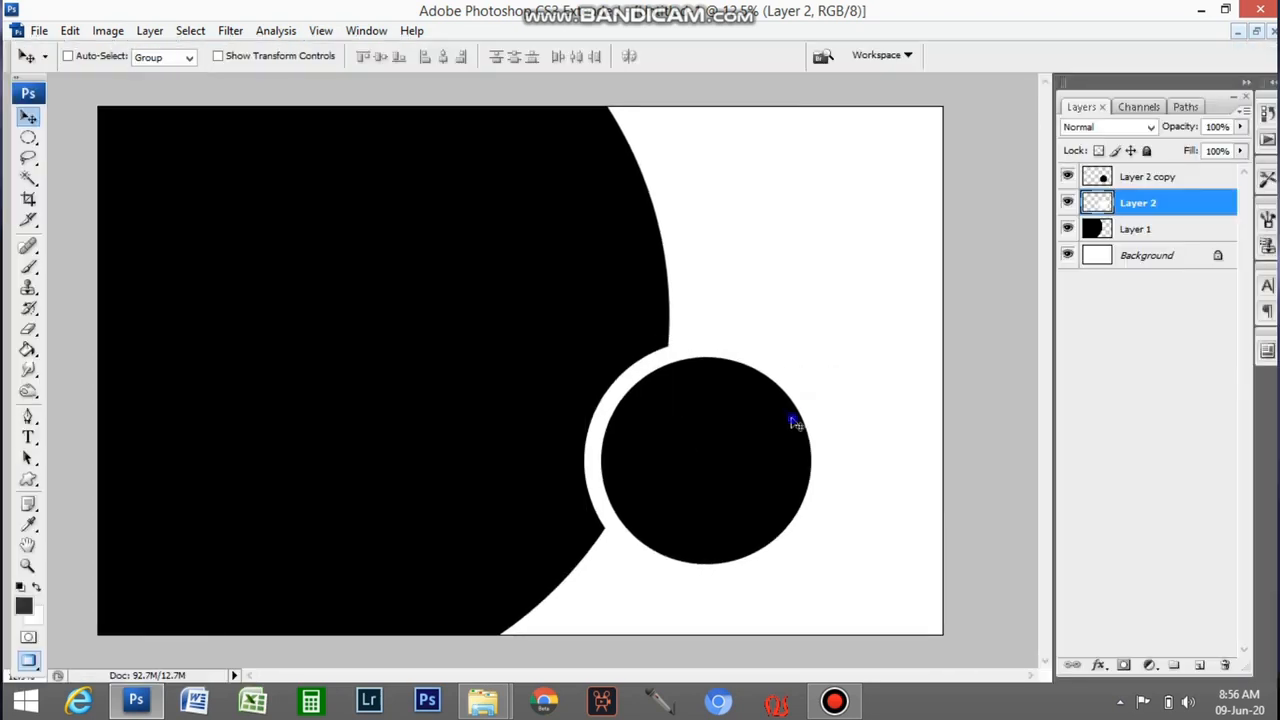
# Duplicate the medium black circle, scale the copy to 65.8%, and place it overlapping the original's upper-right edge.
pyautogui.rightClick(793, 419)
pyautogui.click(808, 435)
pyautogui.rightClick(1148, 177)
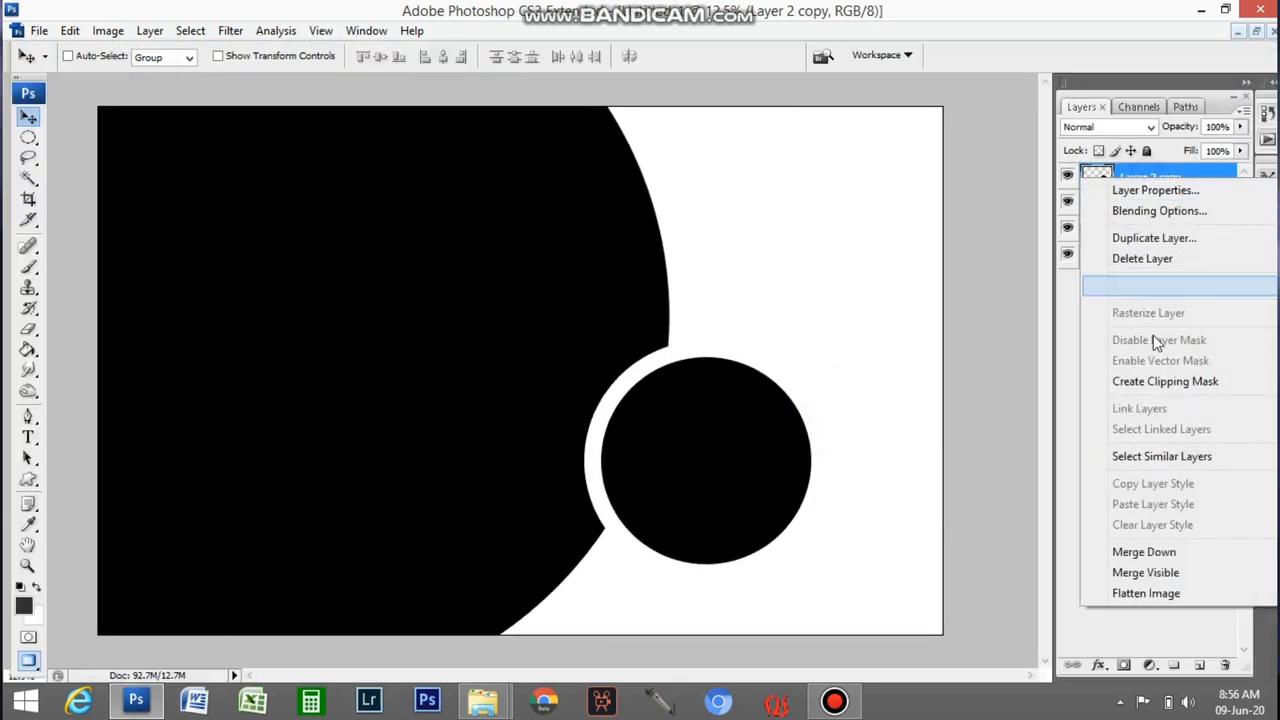
pyautogui.click(1151, 237)
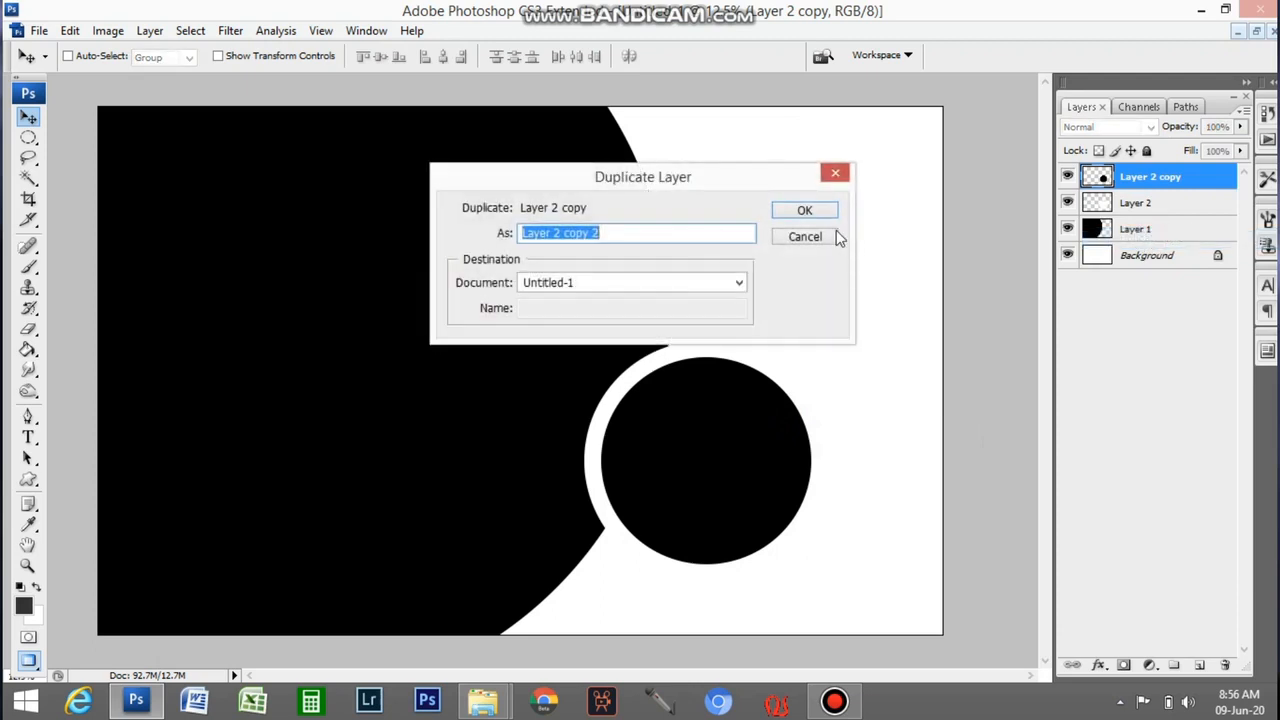
pyautogui.click(830, 213)
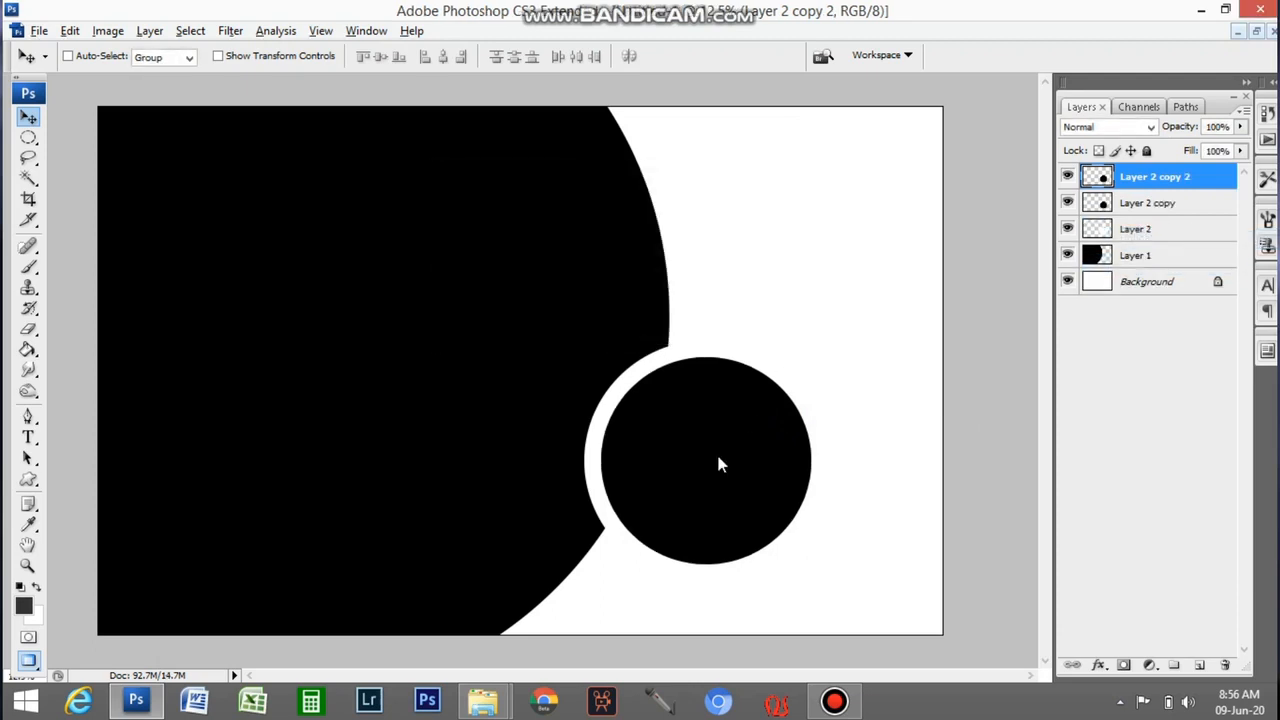
pyautogui.moveTo(718, 460); pyautogui.dragTo(822, 335)
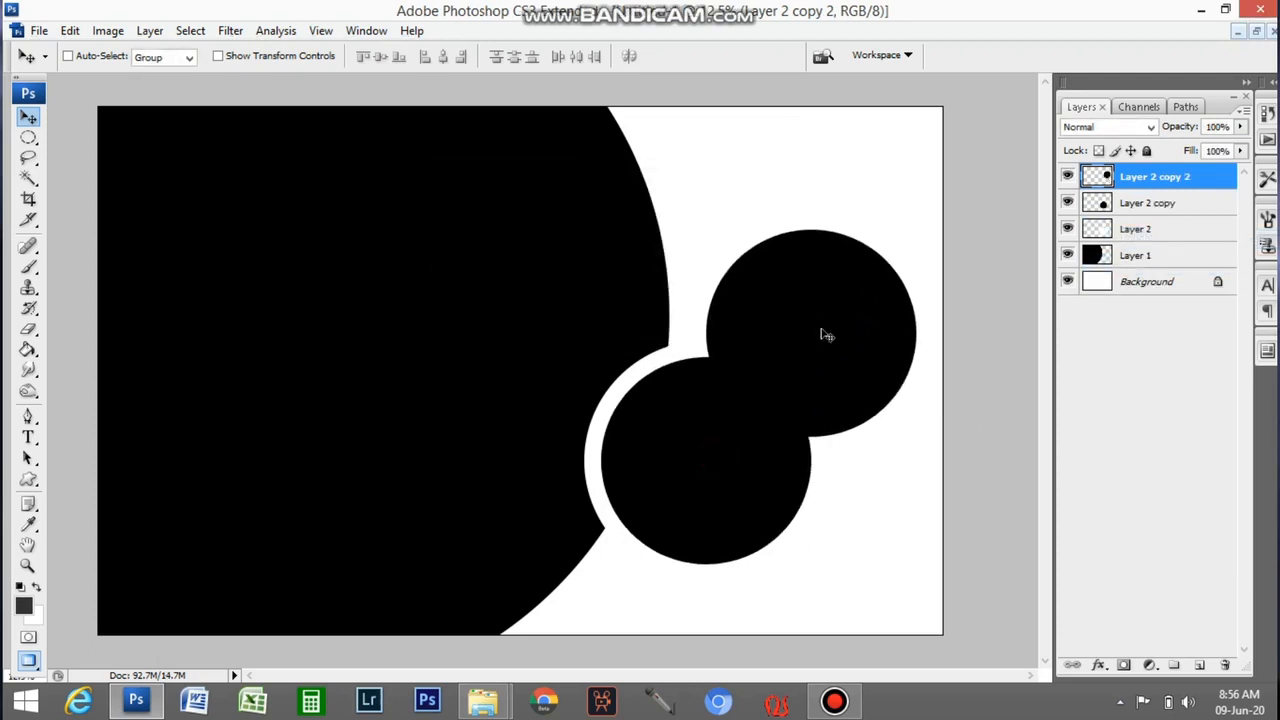
pyautogui.hotkey('ctrl', 't')
pyautogui.moveTo(911, 231); pyautogui.dragTo(873, 266)
pyautogui.moveTo(825, 311); pyautogui.dragTo(811, 334)
pyautogui.press('Return')
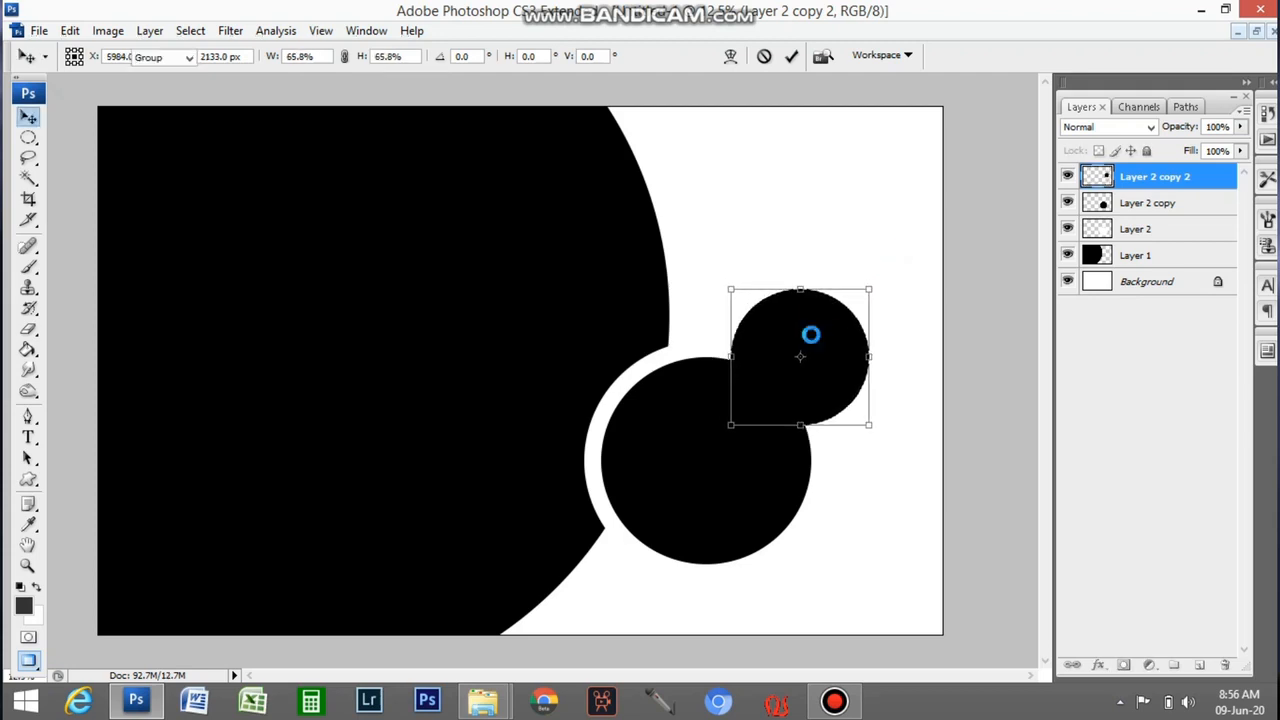
# Duplicate the small black circle's layer and turn the lower one white with Hue/Saturation lightness +100.
pyautogui.hotkey('ctrl', 'j')
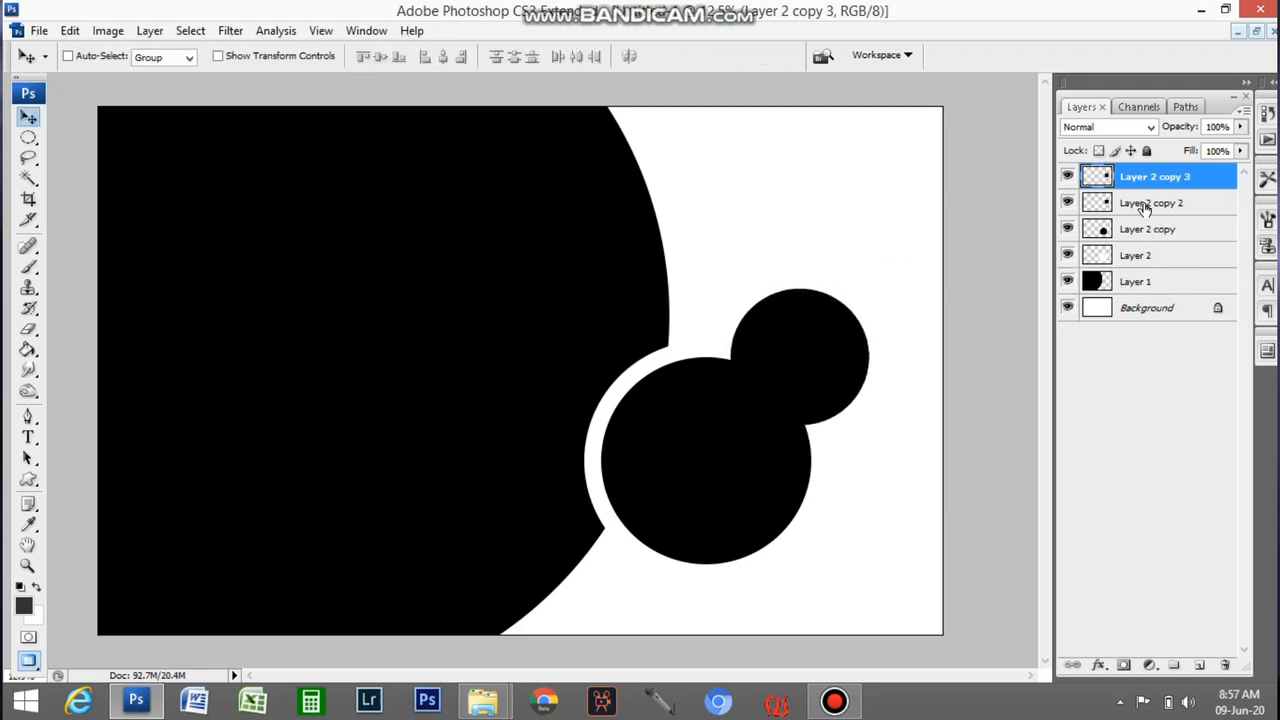
pyautogui.click(1143, 206)
pyautogui.rightClick(1140, 204)
pyautogui.press('Escape')
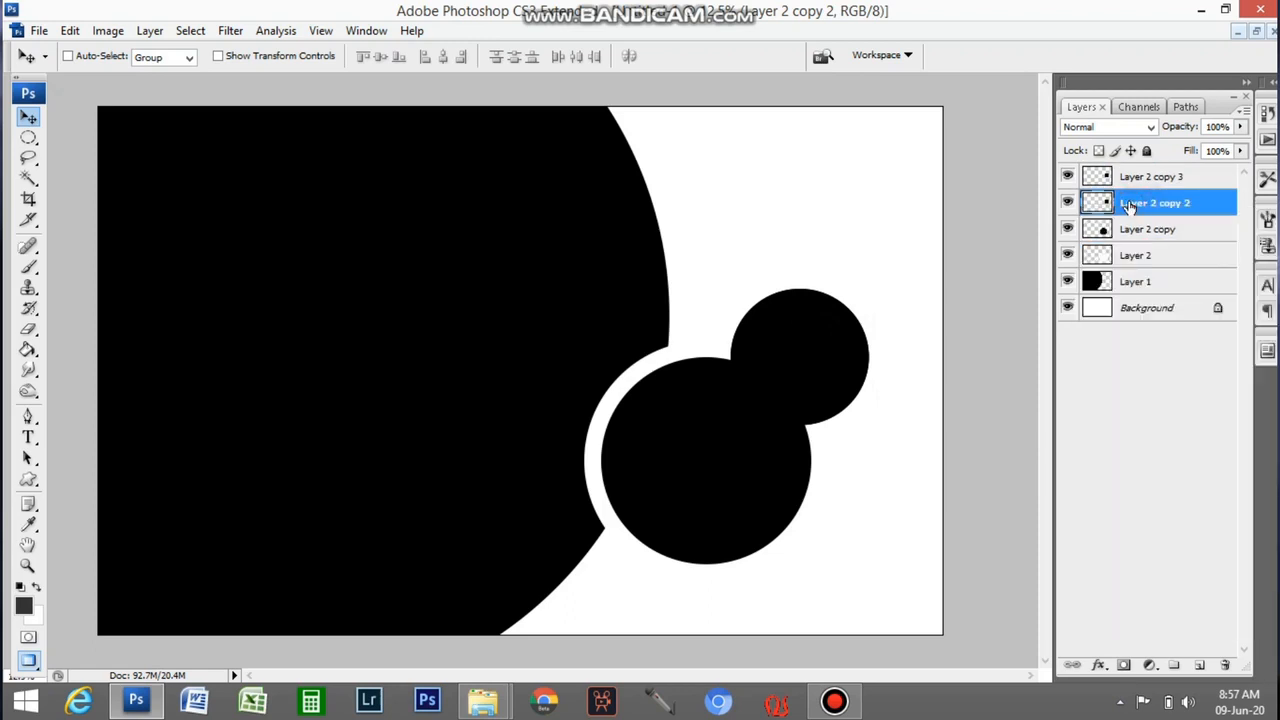
pyautogui.hotkey('ctrl', 'u')
pyautogui.moveTo(976, 370); pyautogui.dragTo(1070, 370)
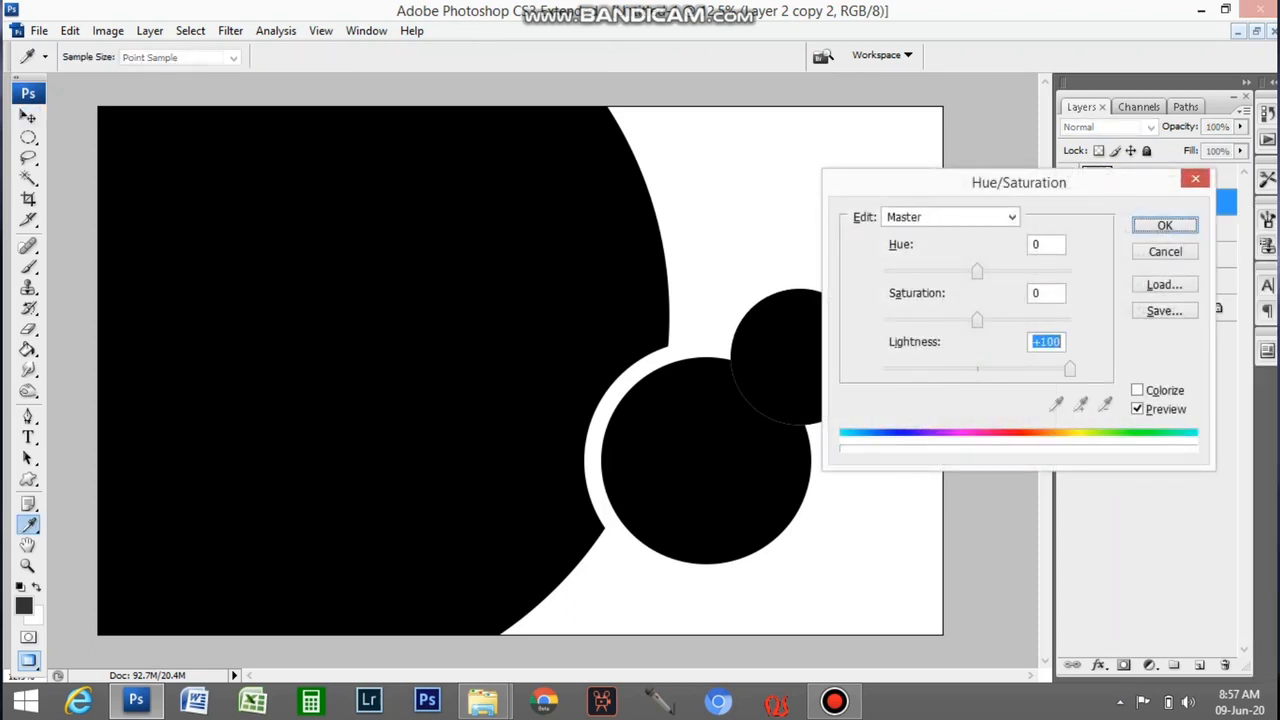
pyautogui.click(1162, 228)
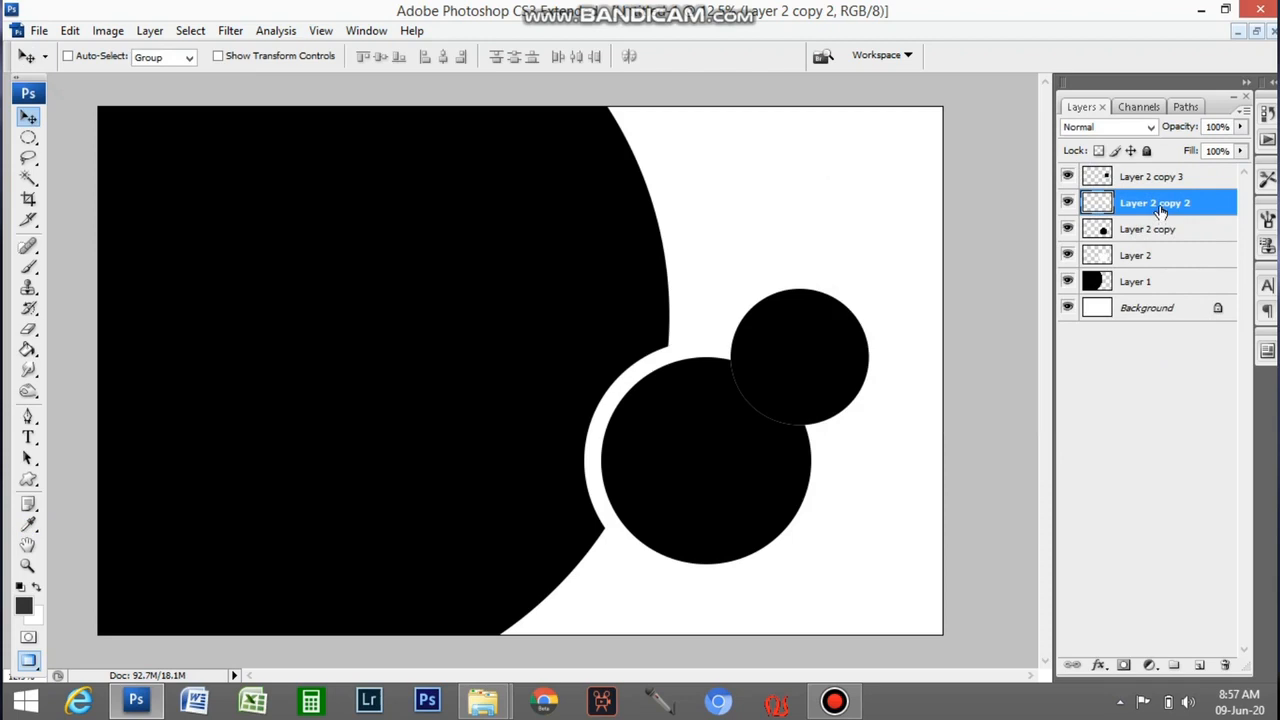
# Enlarge the small white circle proportionally to 112.3% to form a white rim around the small black circle.
pyautogui.hotkey('ctrl', 't')
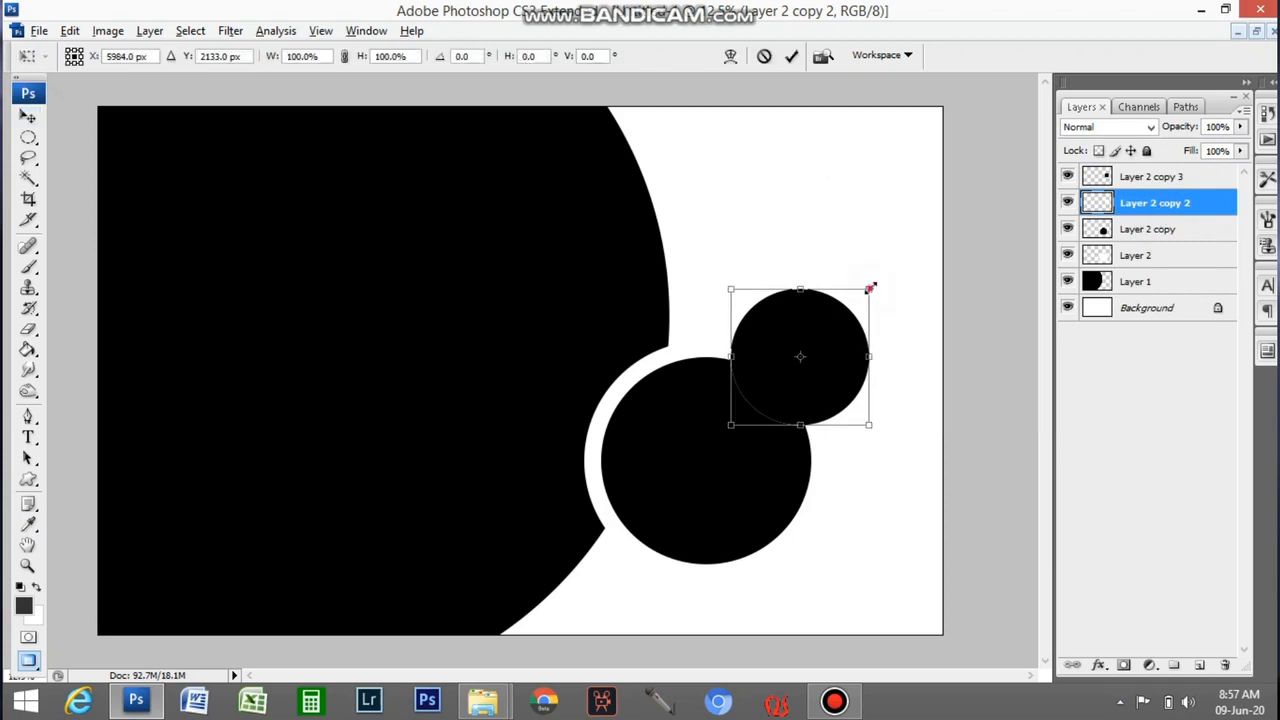
pyautogui.moveTo(870, 289); pyautogui.dragTo(880, 283)
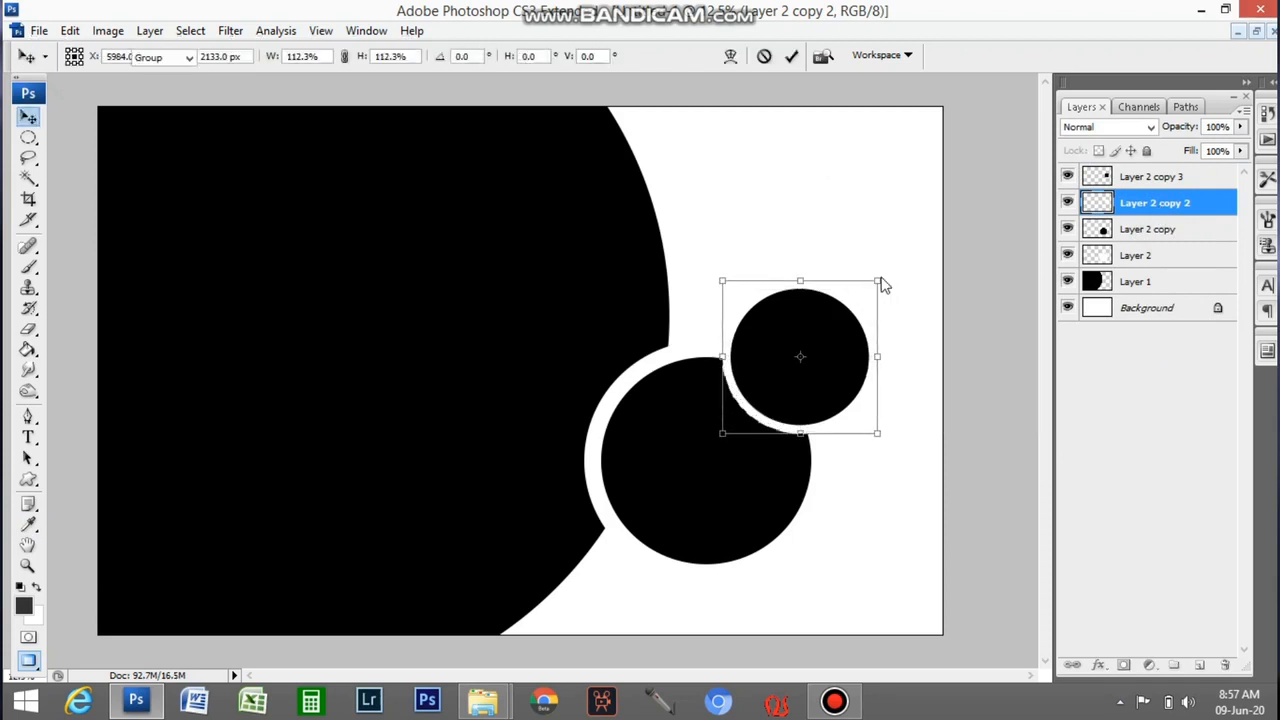
# Apply the small white circle's enlargement and return the album document to a floating window.
pyautogui.press('Return')
pyautogui.press('Tab')
pyautogui.press('f')
pyautogui.press('Tab')
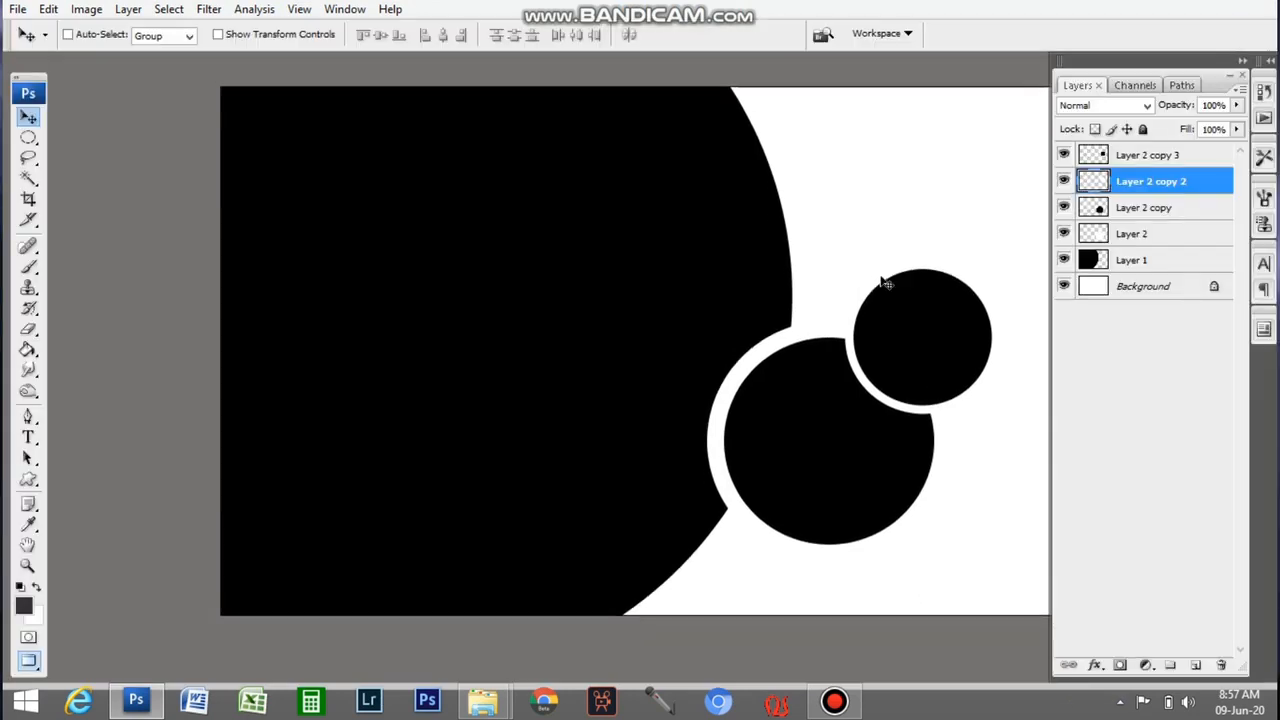
pyautogui.press('f')
pyautogui.press('f')
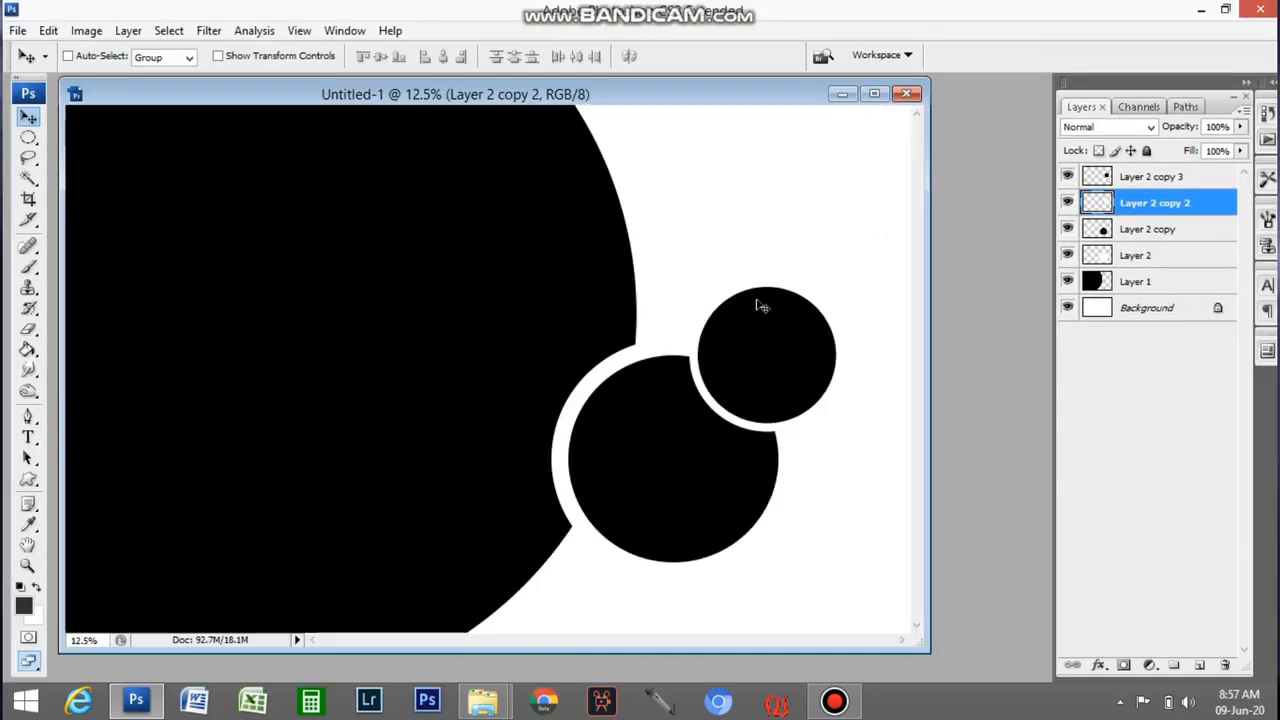
# Open the bench photo IMG_8904 from the shoot's post folder.
pyautogui.moveTo(485, 705)
pyautogui.click(446, 645)
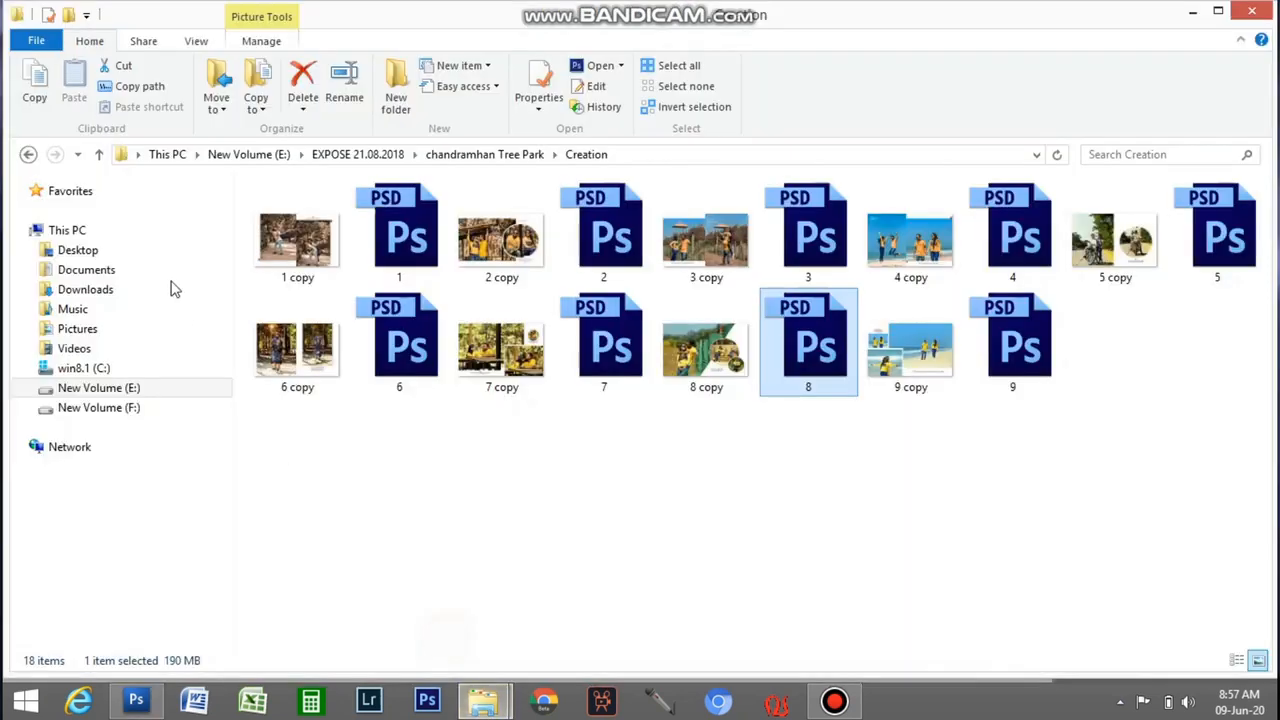
pyautogui.click(28, 155)
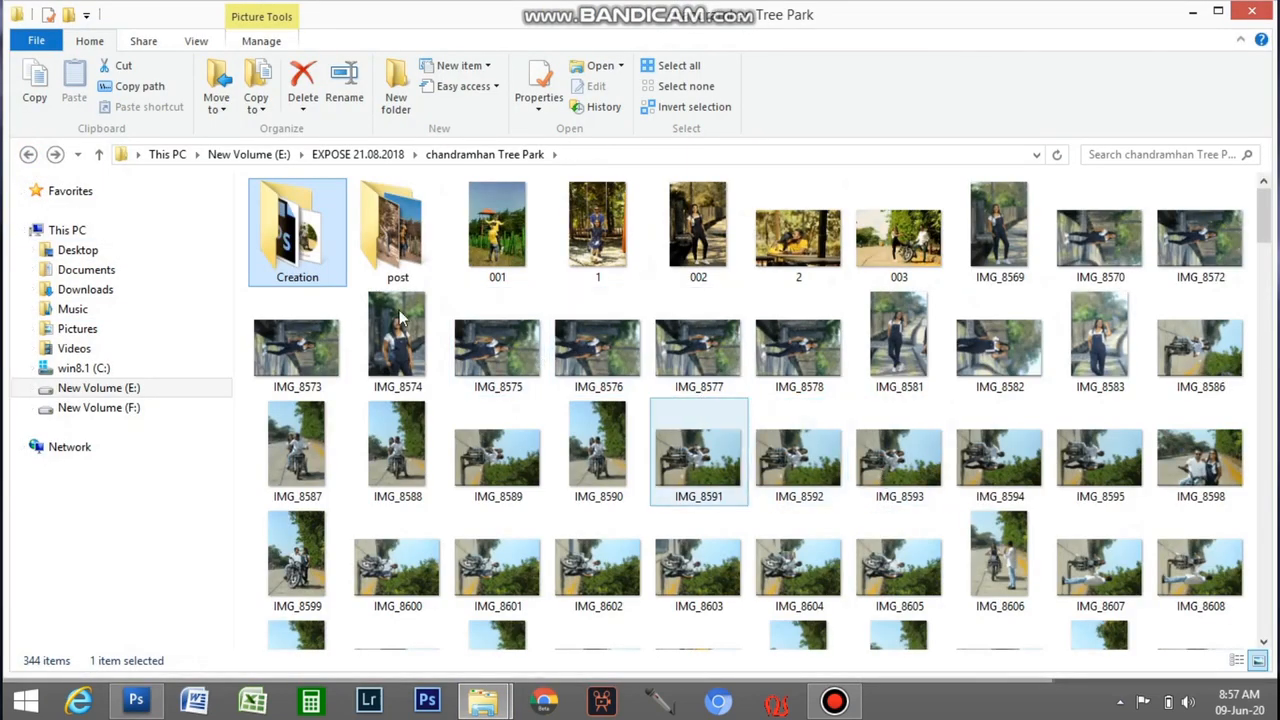
pyautogui.doubleClick(357, 240)
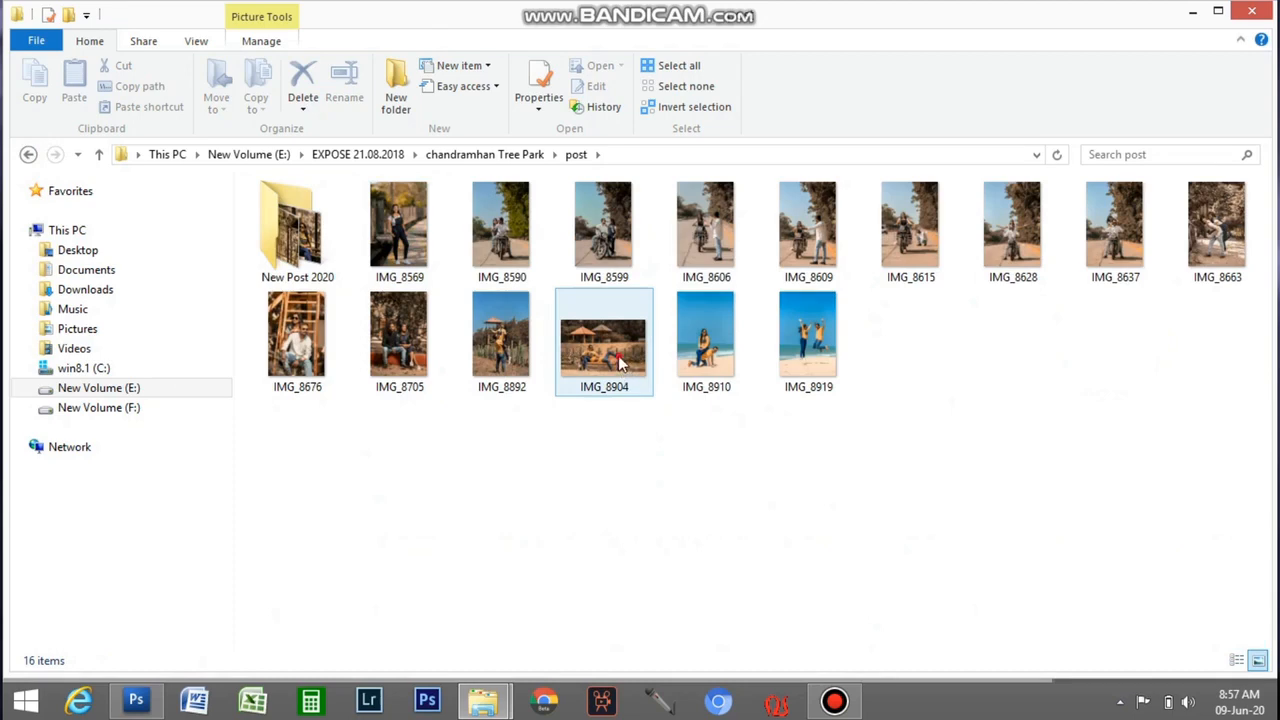
pyautogui.hotkey('alt', 'Tab')
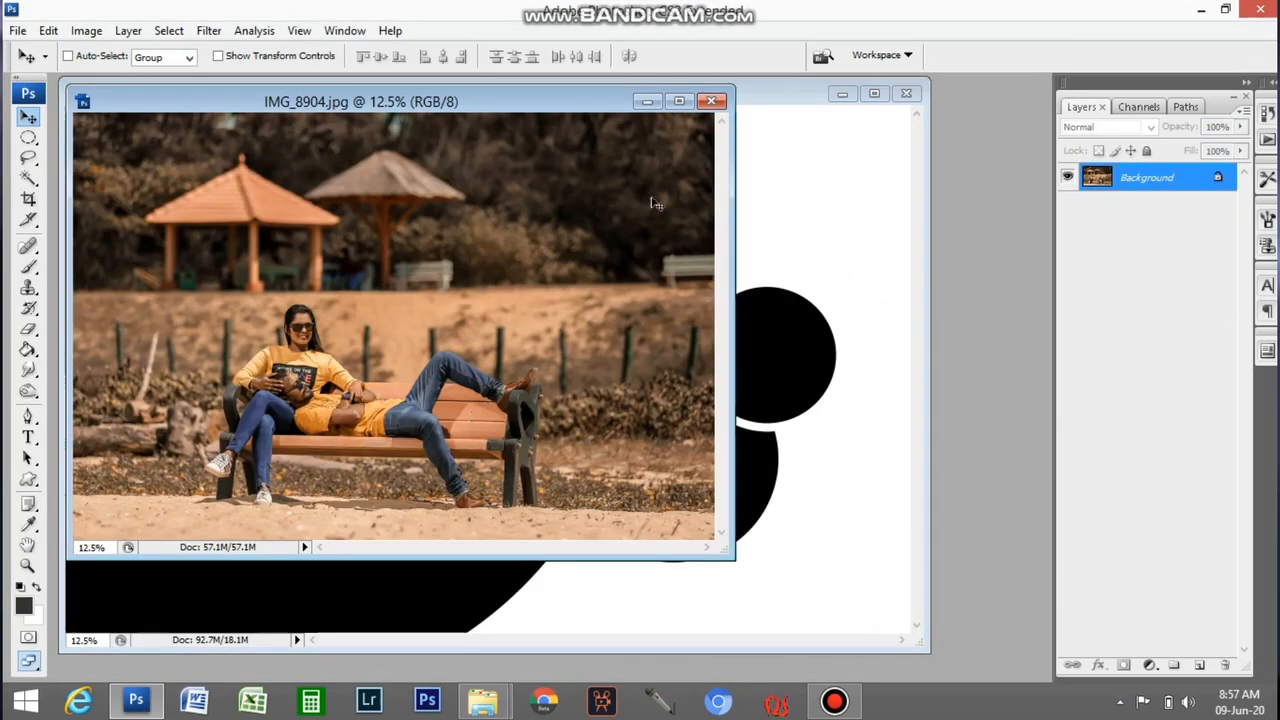
# Maximize the bench photo, copy the entire image, and return to the album layout.
pyautogui.click(675, 104)
pyautogui.press('Tab')
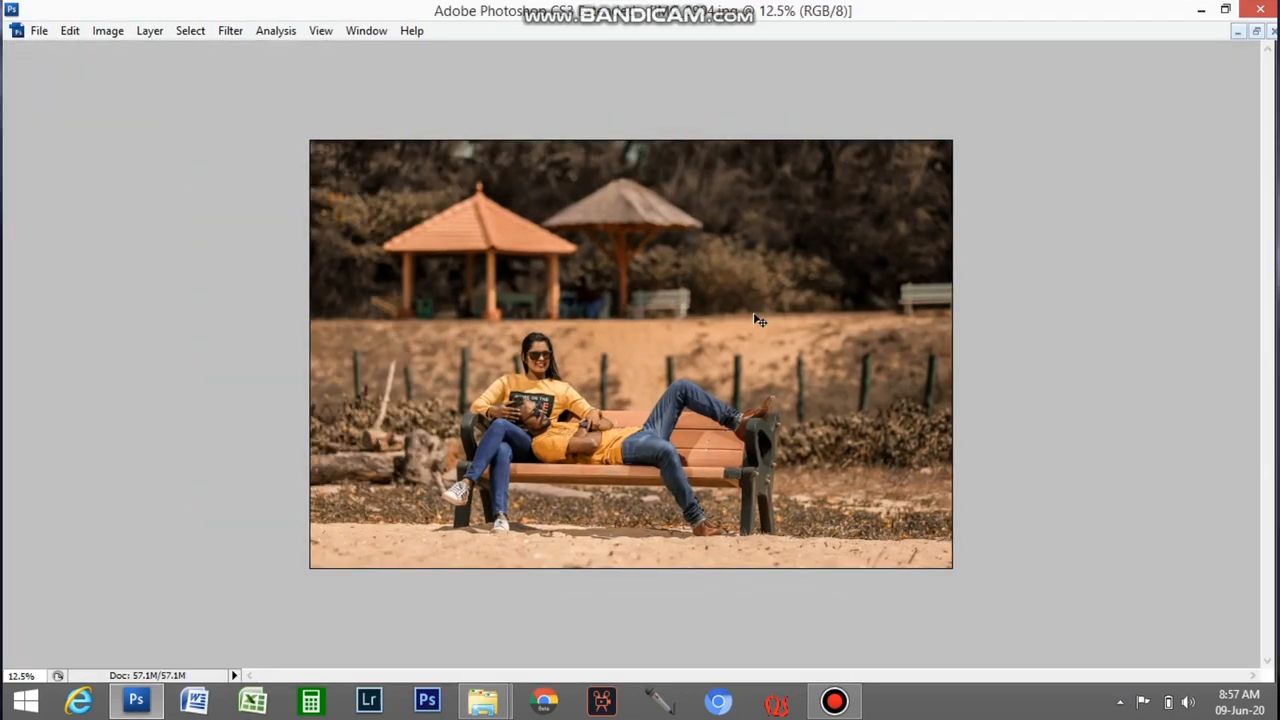
pyautogui.hotkey('ctrl', 'a')
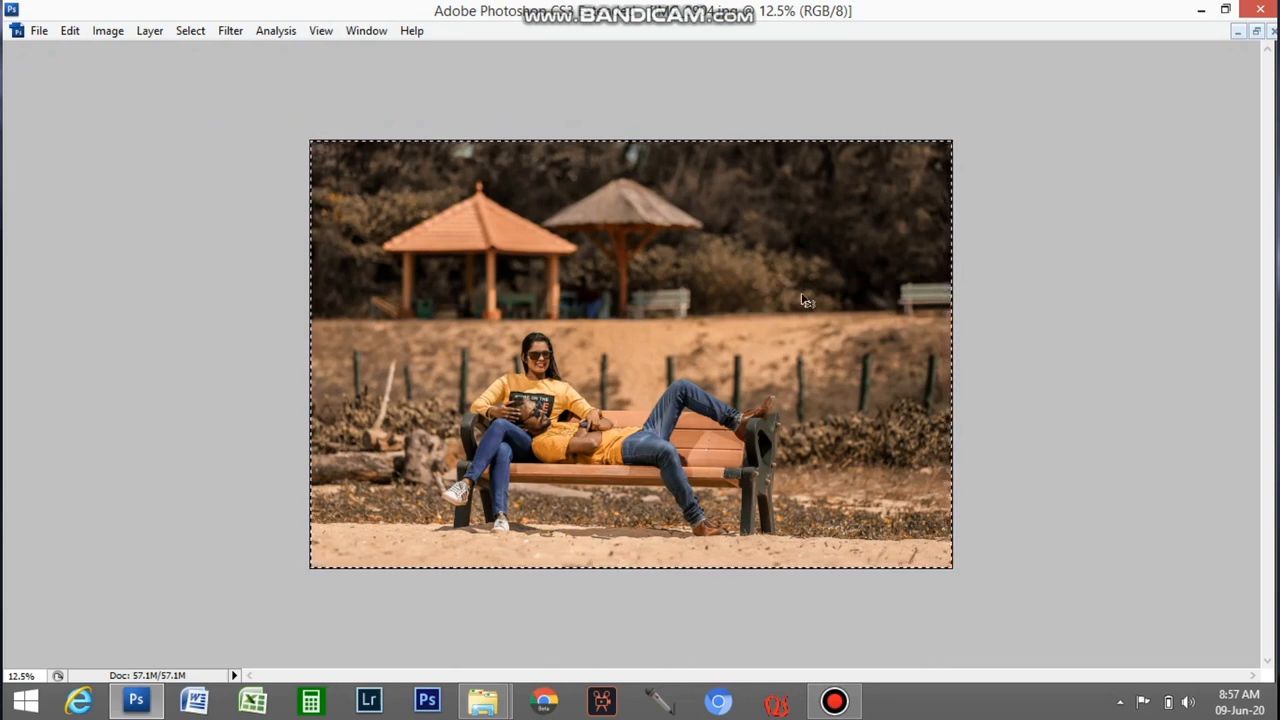
pyautogui.click(1237, 32)
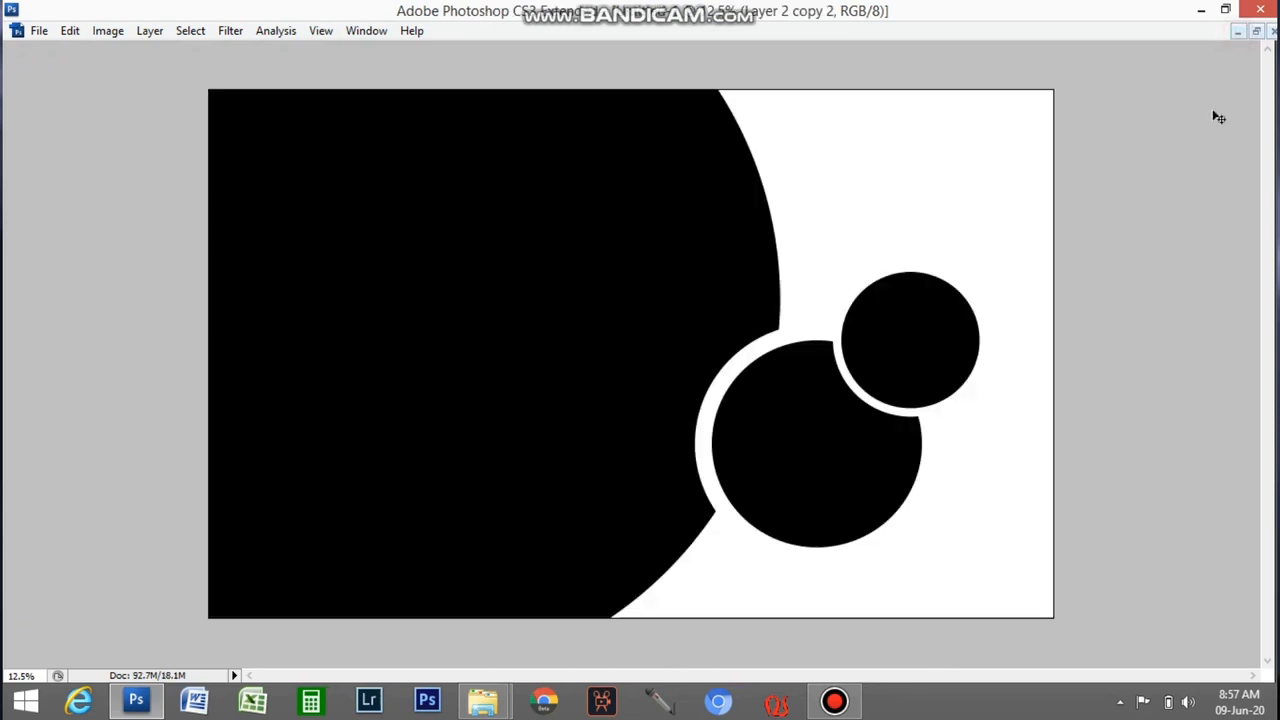
# Select the large black circle on Layer 1 with the Magic Wand and paste the copied bench photo into the selection.
pyautogui.press('Tab')
pyautogui.click(1133, 283)
pyautogui.press('Tab')
pyautogui.press('Tab')
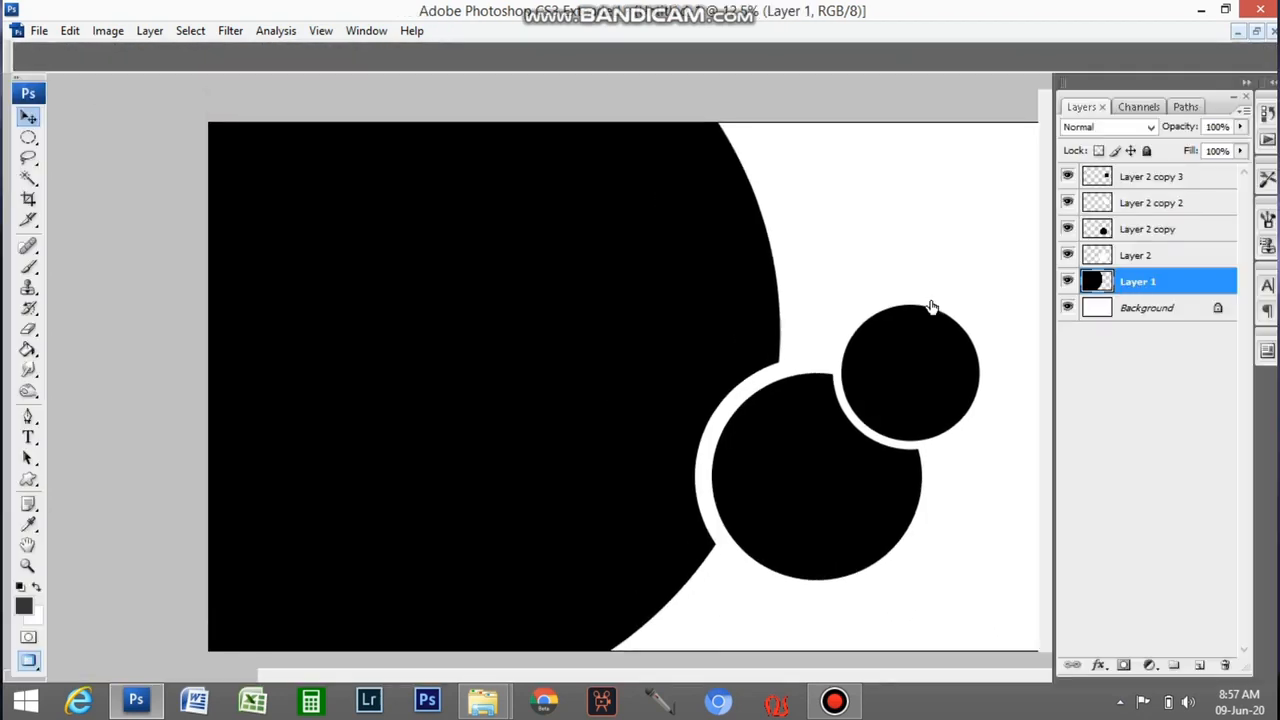
pyautogui.click(28, 177)
pyautogui.press('Tab')
pyautogui.press('Tab')
pyautogui.click(398, 253)
pyautogui.hotkey('ctrl', 'shift', 'v')
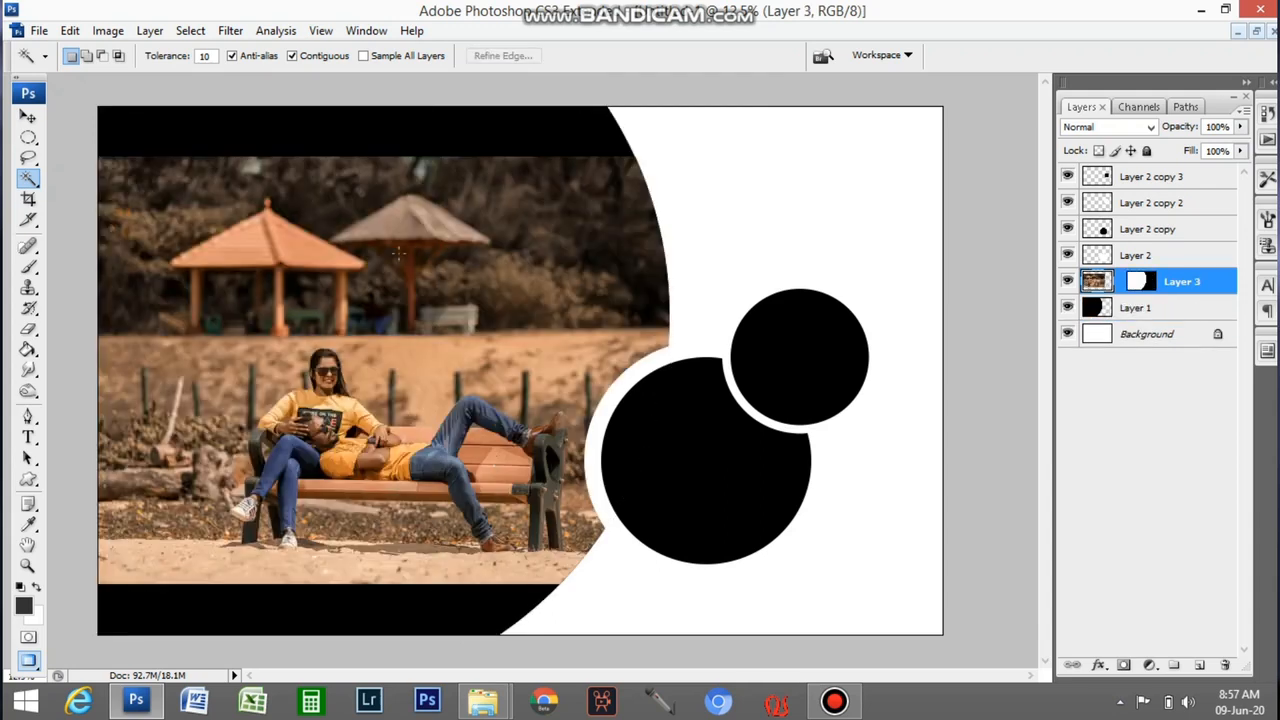
# Enlarge the bench photo proportionally until it covers the entire large circle.
pyautogui.hotkey('ctrl', 't')
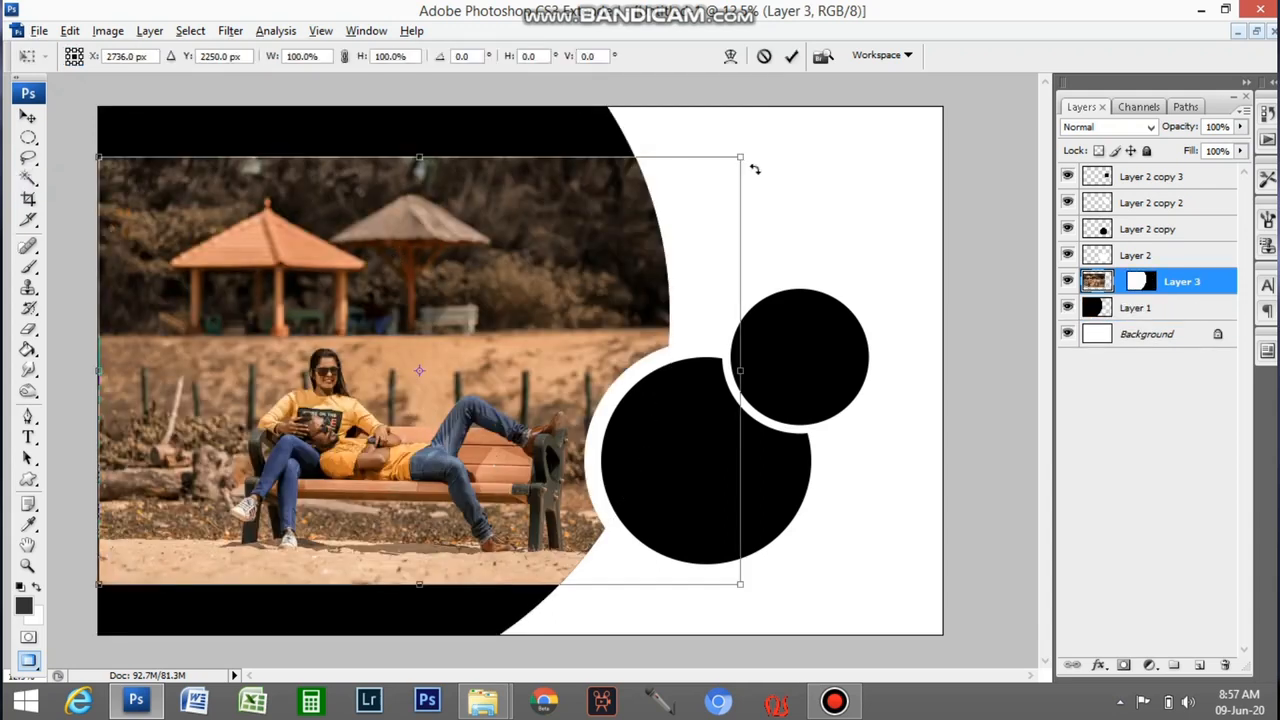
pyautogui.moveTo(737, 160); pyautogui.dragTo(823, 116)
pyautogui.press('Return')
pyautogui.press('w')
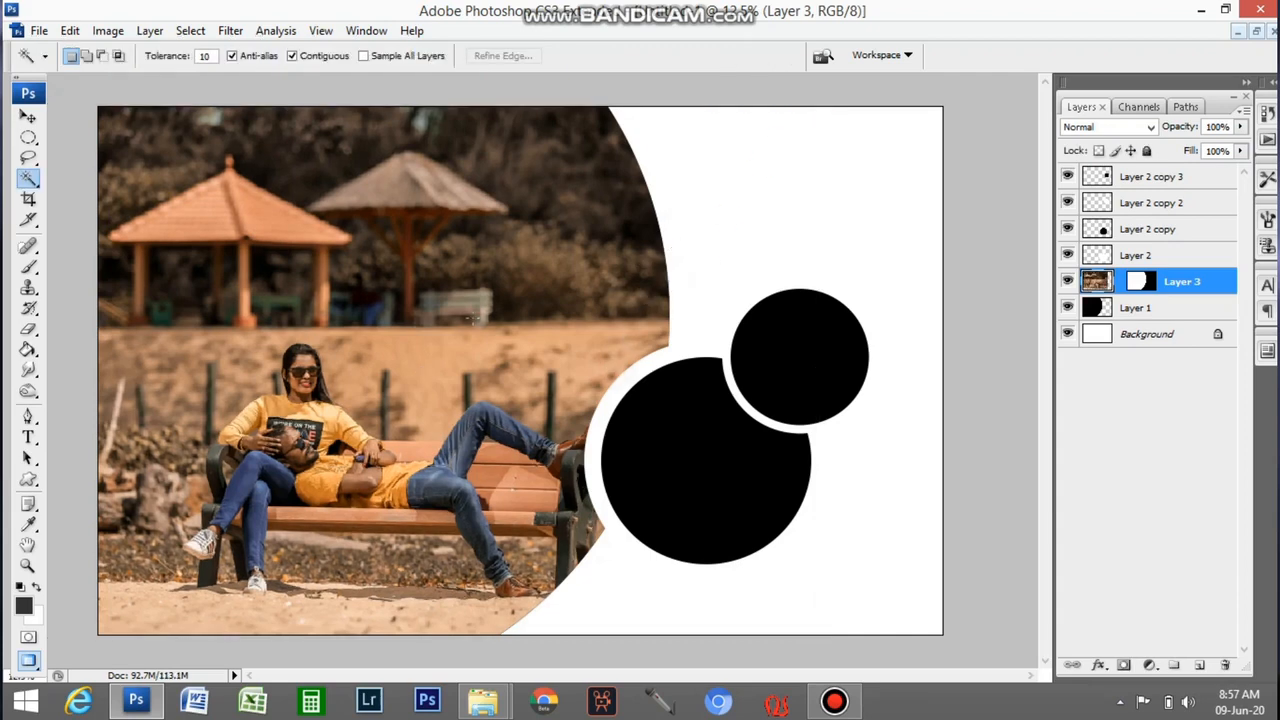
pyautogui.press('Tab')
pyautogui.press('Tab')
# Open the beach jump photo IMG_8919, copy the entire image, and return to the album layout.
pyautogui.moveTo(497, 700)
pyautogui.click(460, 630)
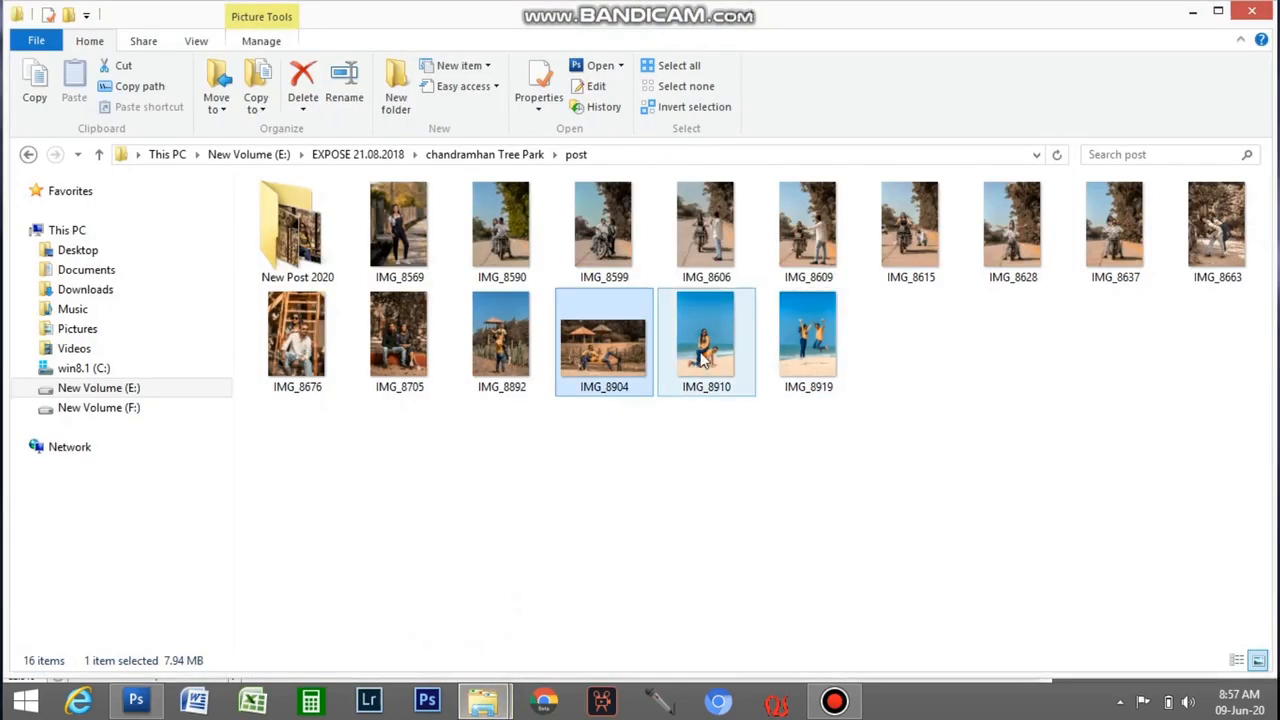
pyautogui.doubleClick(805, 340)
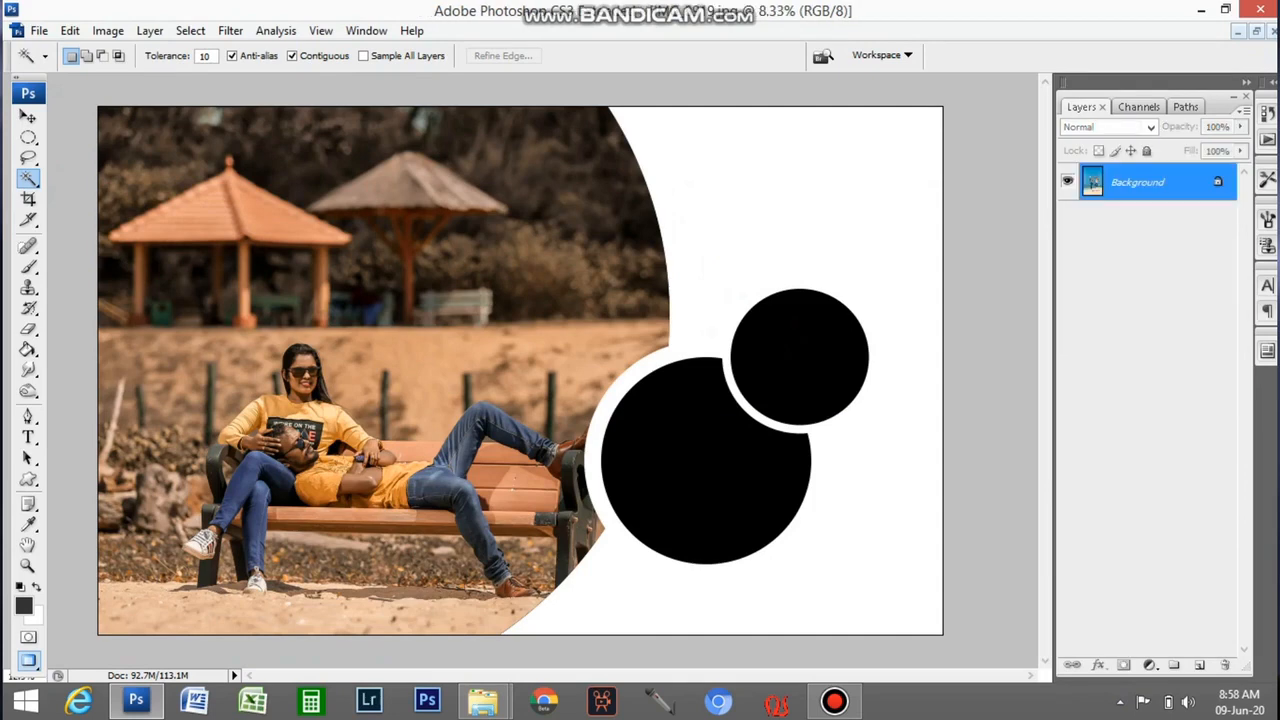
pyautogui.hotkey('ctrl', 'a')
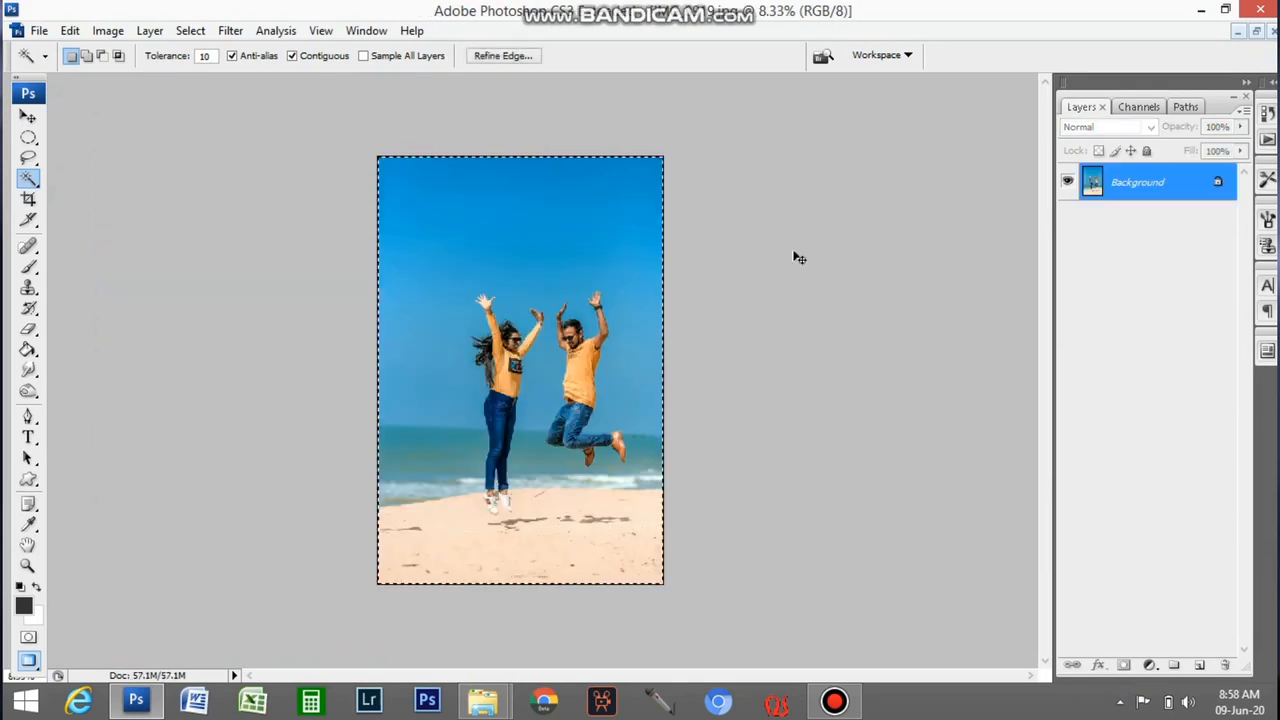
pyautogui.click(1238, 31)
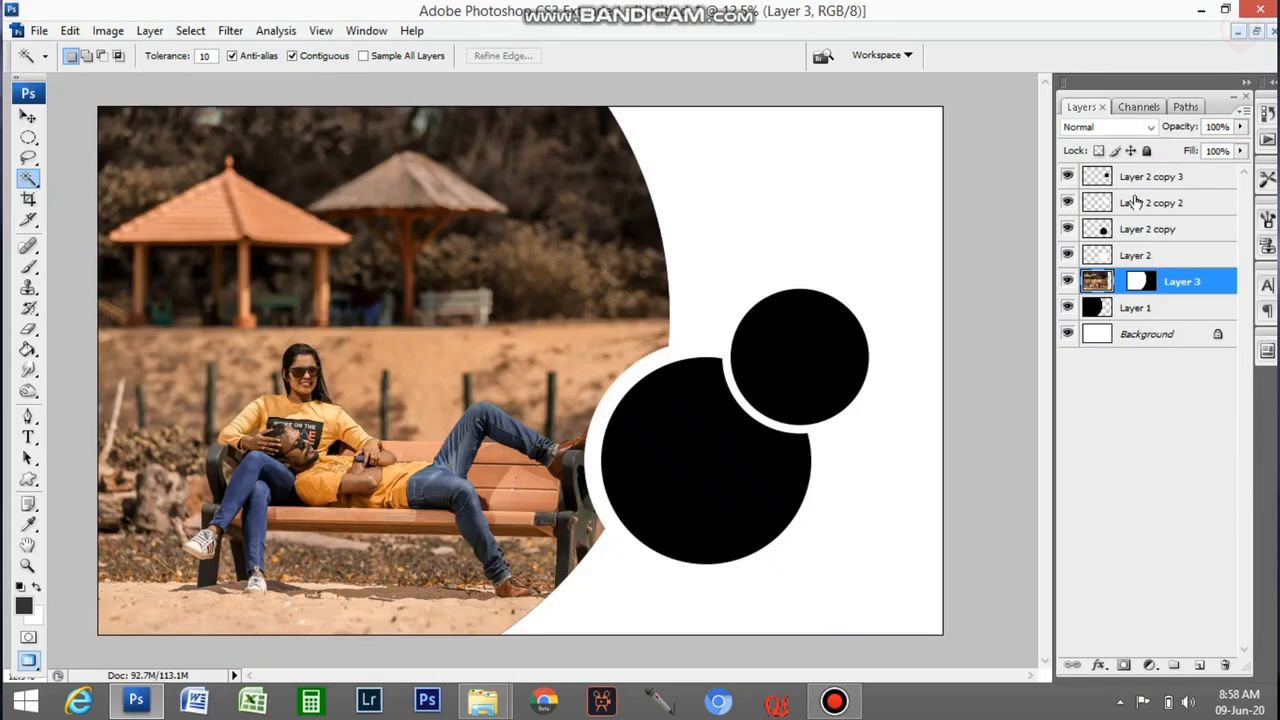
# Paste the beach photo into a selection of the medium black circle and scale it to 61.8% to frame both people.
pyautogui.keyDown('ctrl'); pyautogui.rightClick(640, 482); pyautogui.keyUp('ctrl')
pyautogui.click(686, 492)
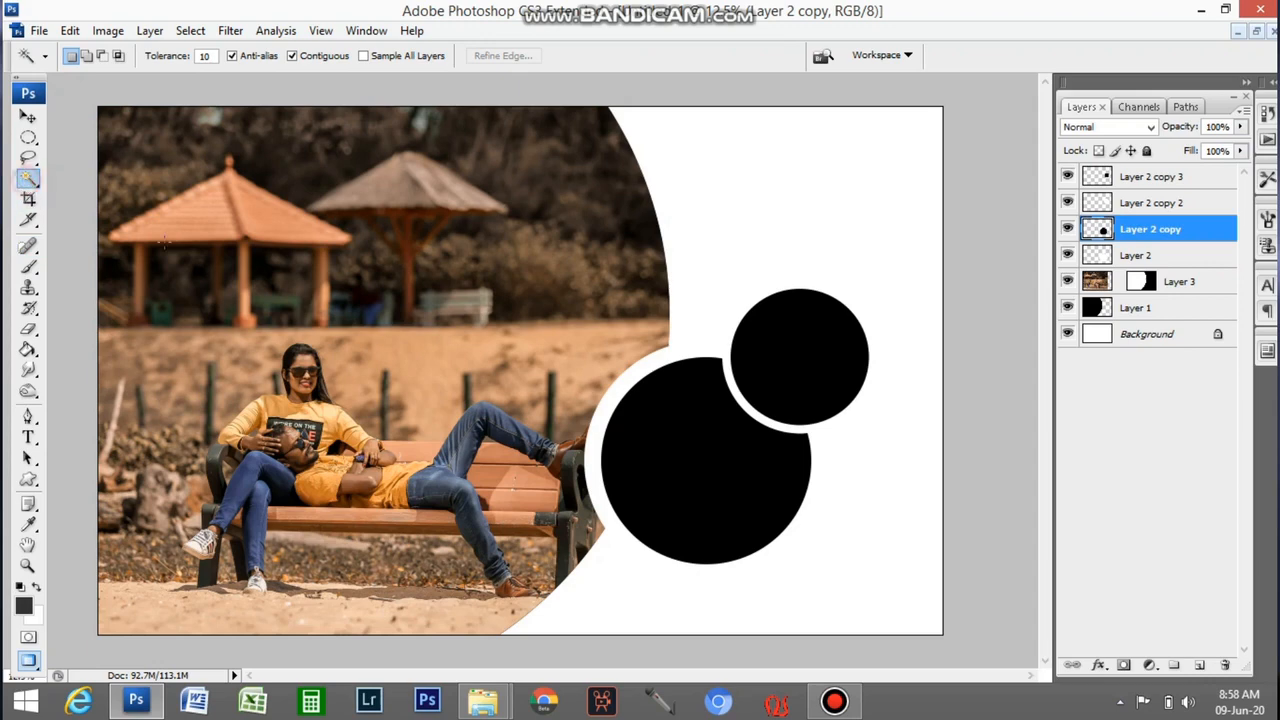
pyautogui.click(723, 472)
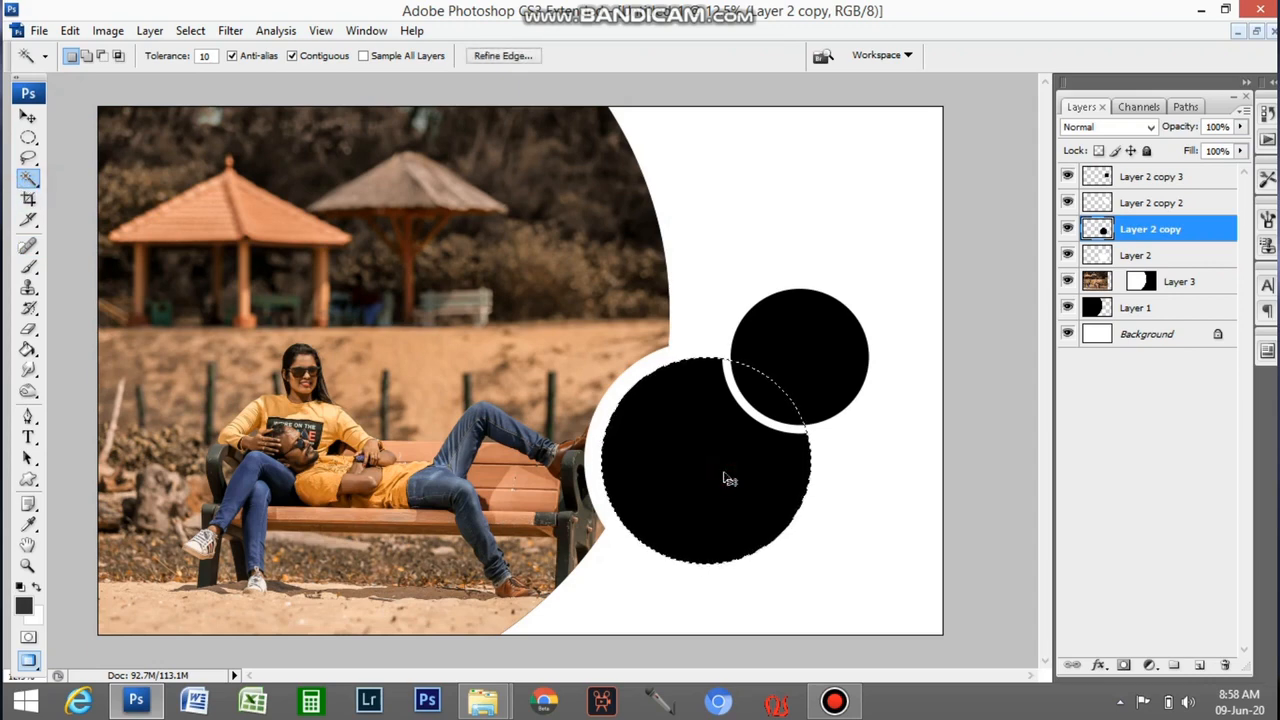
pyautogui.hotkey('ctrl', 'shift', 'v')
pyautogui.hotkey('ctrl', 't')
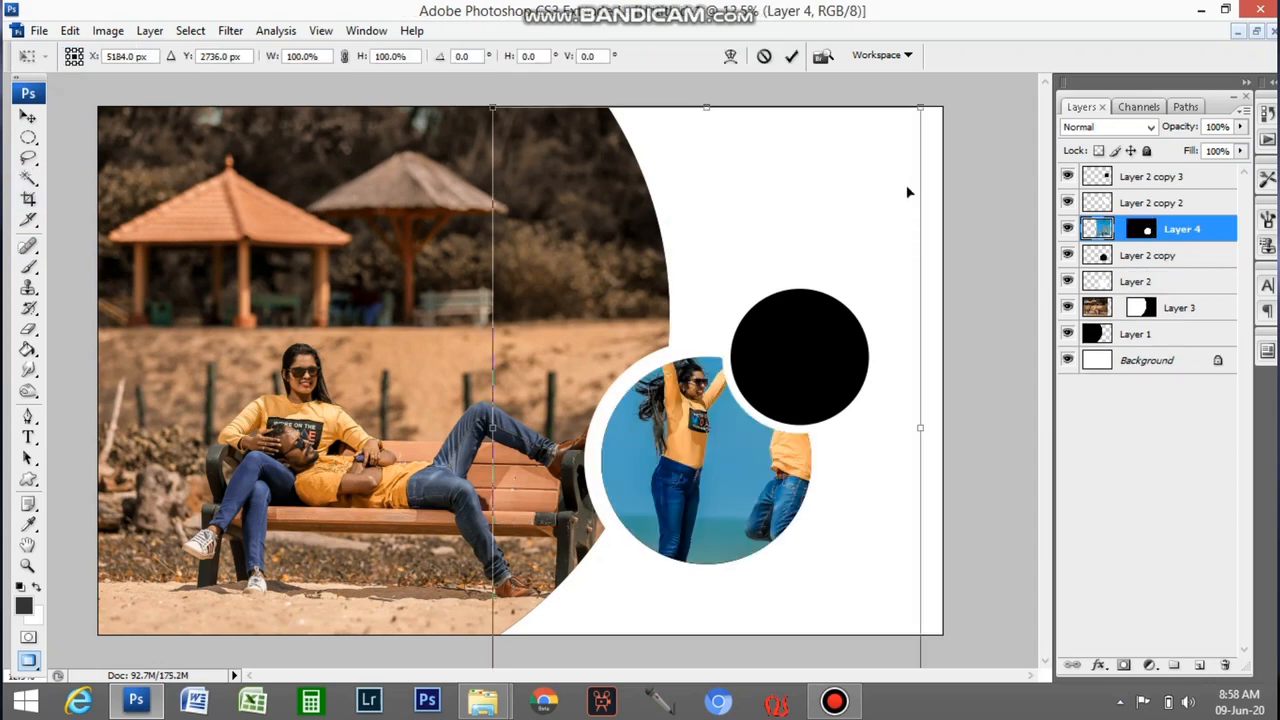
pyautogui.moveTo(916, 107); pyautogui.dragTo(783, 313)
pyautogui.press('Return')
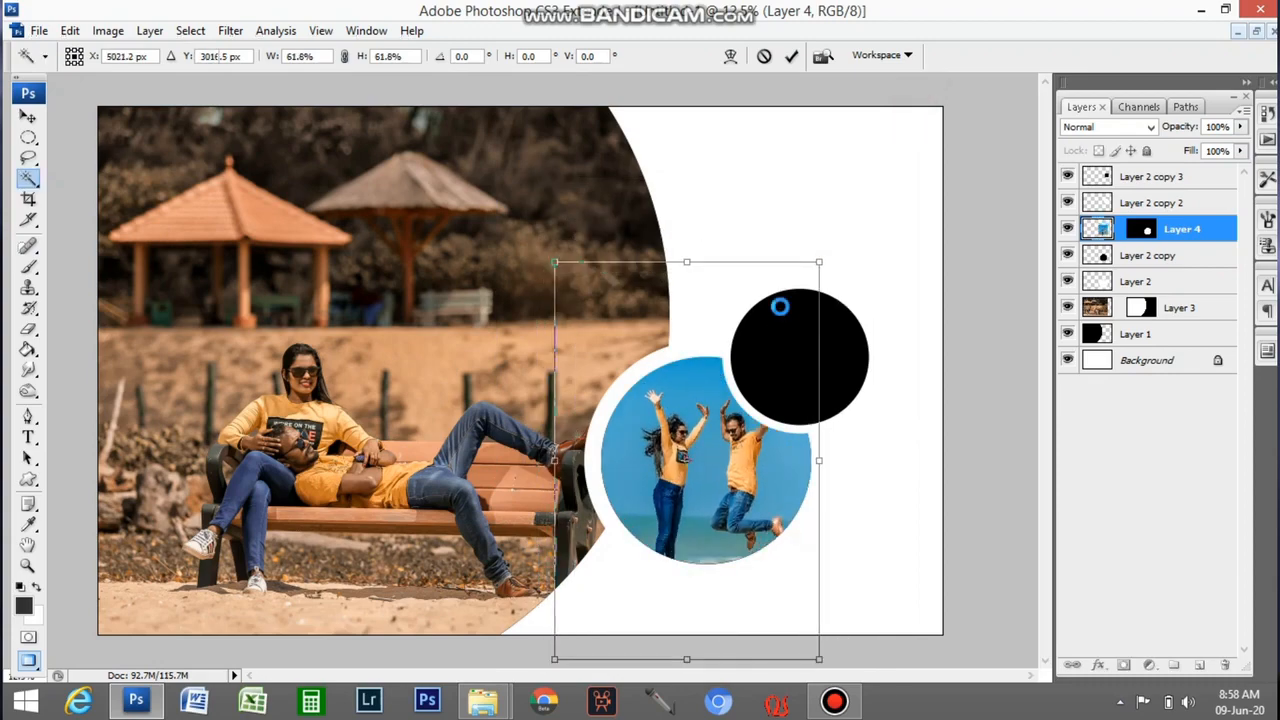
# Open the motorcycle photo IMG_8609, copy the entire image, and return to the album layout.
pyautogui.click(490, 703)
pyautogui.click(448, 620)
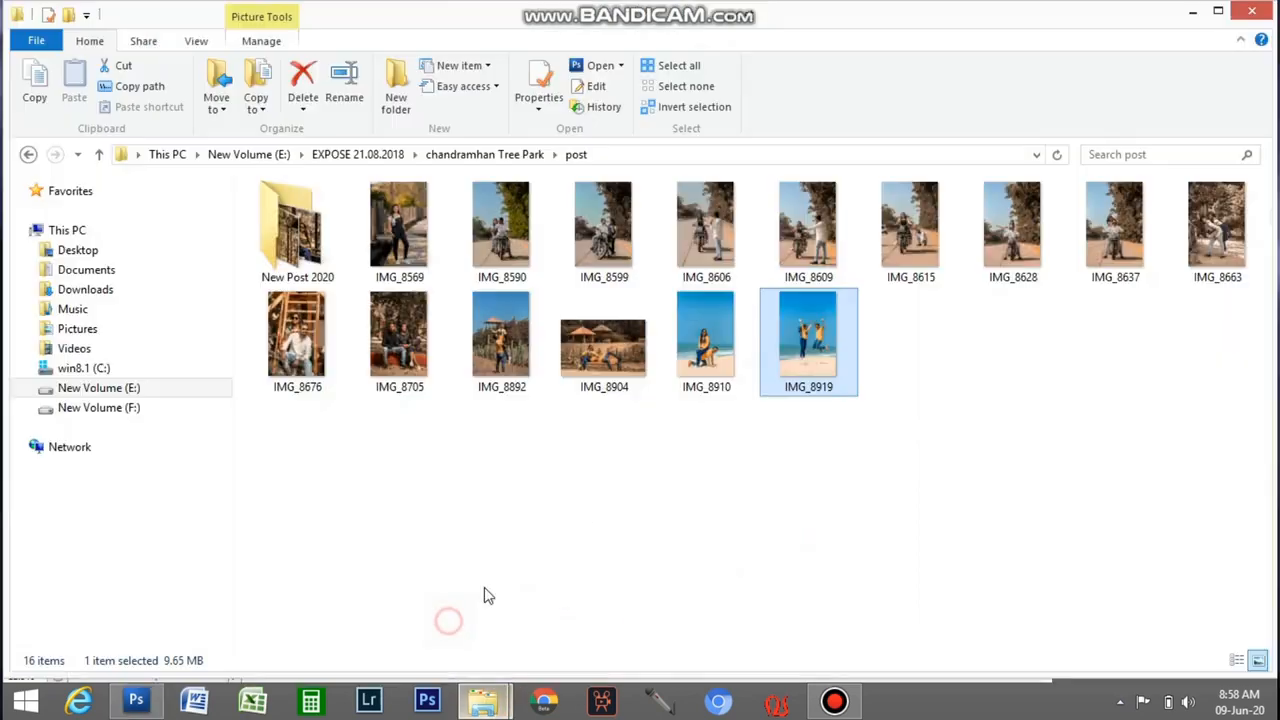
pyautogui.doubleClick(804, 248)
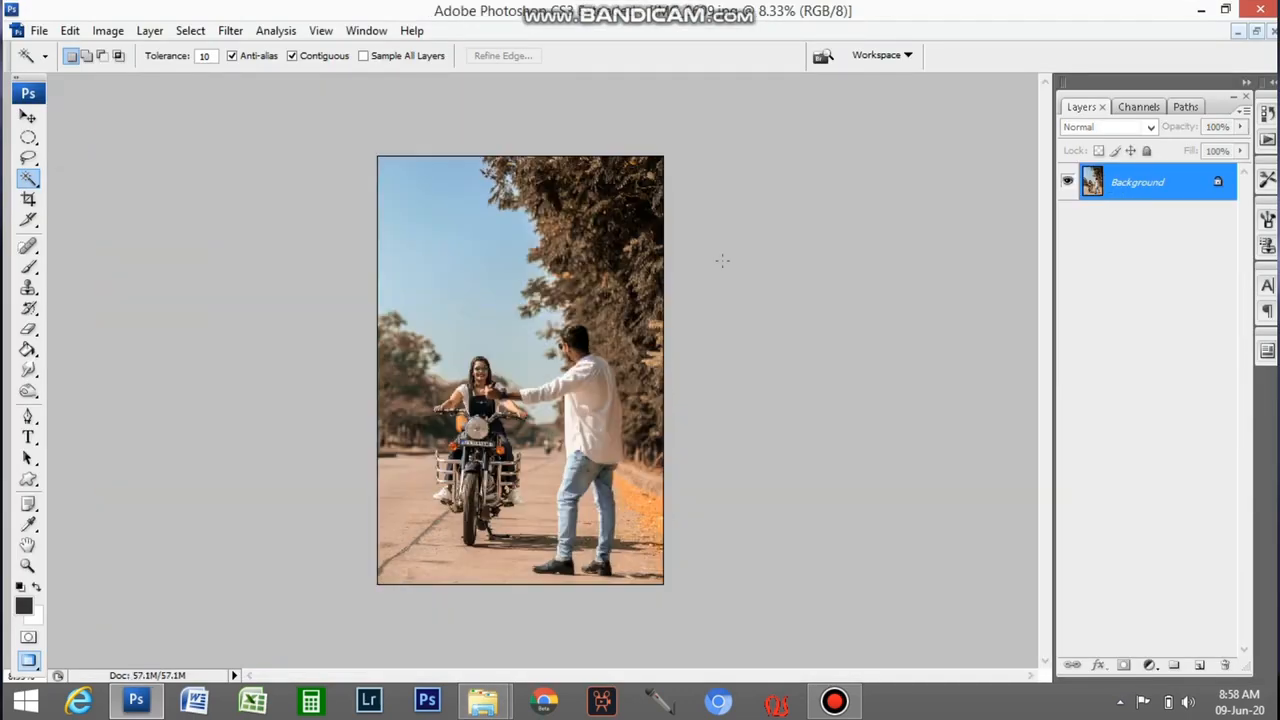
pyautogui.hotkey('ctrl', 'a')
pyautogui.click(723, 262)
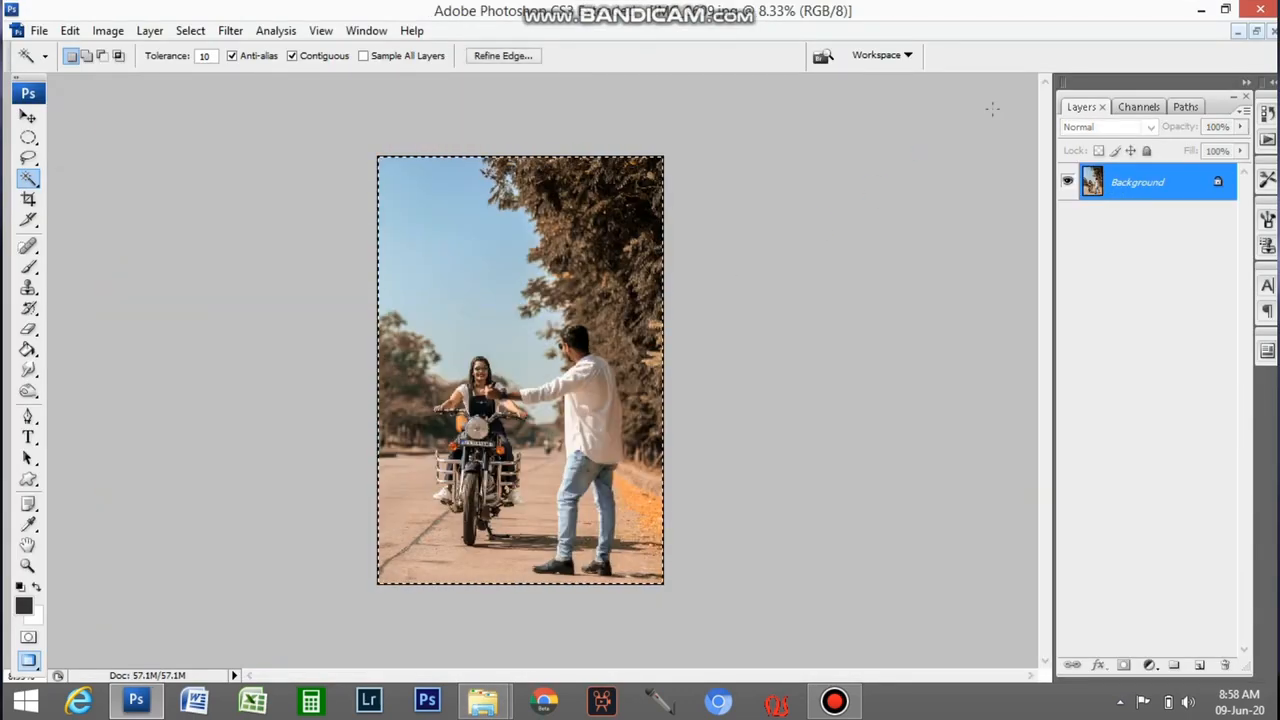
pyautogui.click(1238, 33)
# Paste the motorcycle photo into a selection of the small black circle and scale it to 34.5% to frame the couple.
pyautogui.keyDown('ctrl'); pyautogui.rightClick(757, 370); pyautogui.keyUp('ctrl')
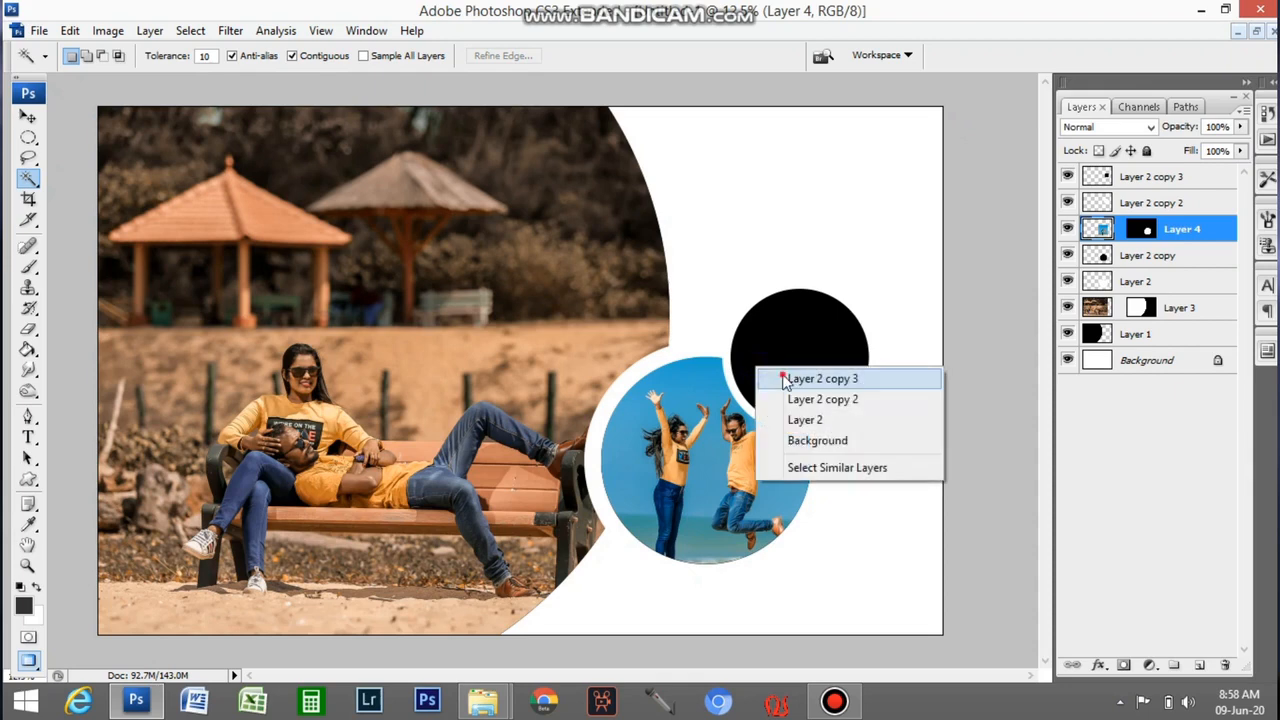
pyautogui.click(795, 374)
pyautogui.click(800, 365)
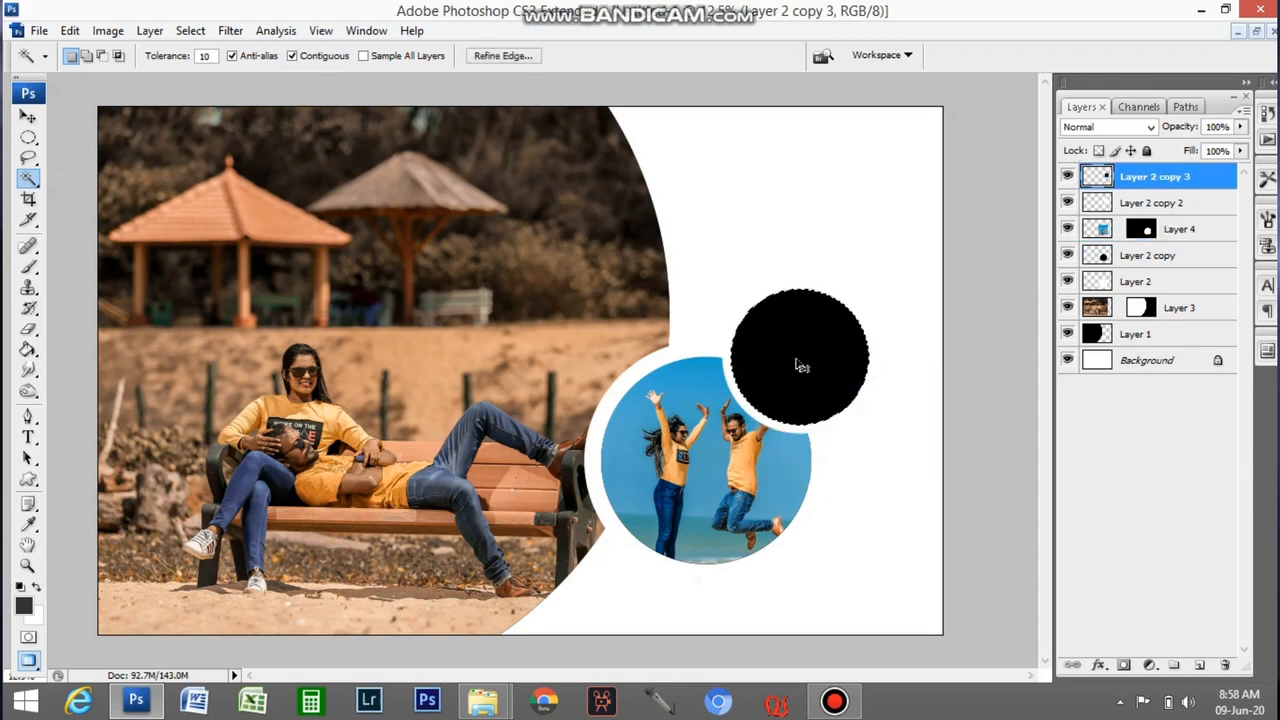
pyautogui.hotkey('ctrl', 'shift', 'v')
pyautogui.hotkey('ctrl', 't')
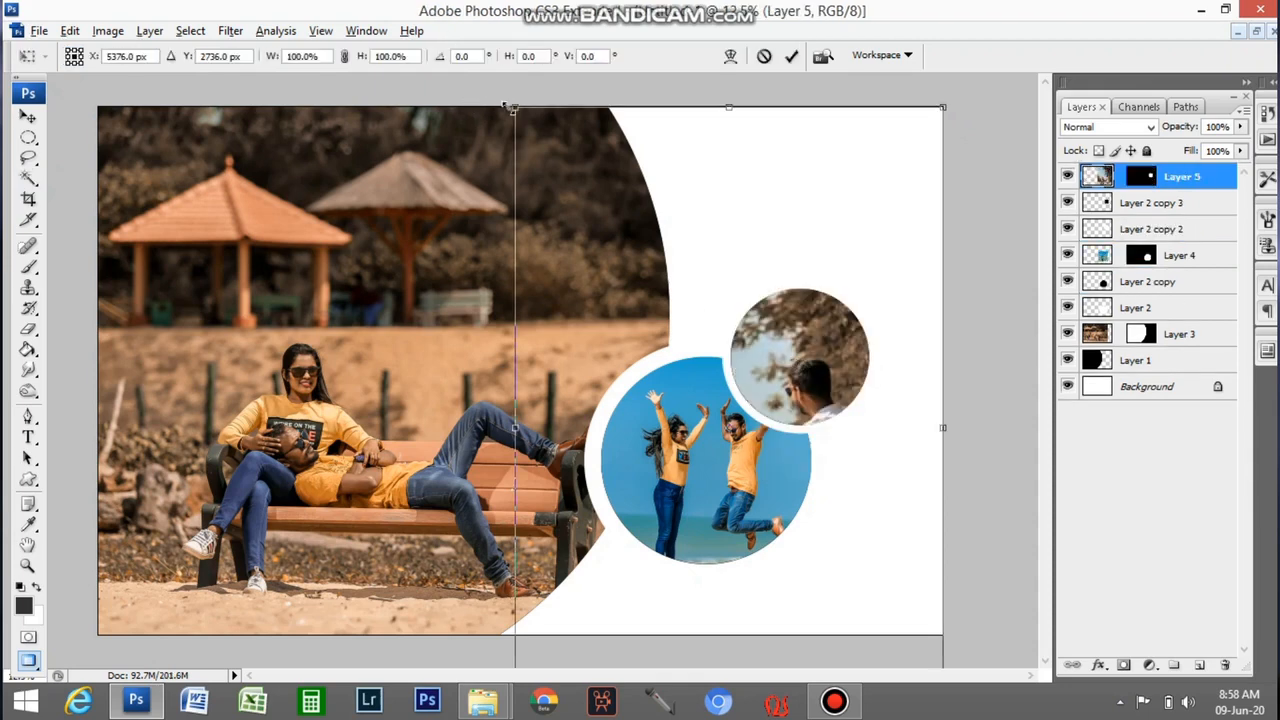
pyautogui.moveTo(510, 106); pyautogui.dragTo(726, 314)
pyautogui.moveTo(735, 370); pyautogui.dragTo(874, 235)
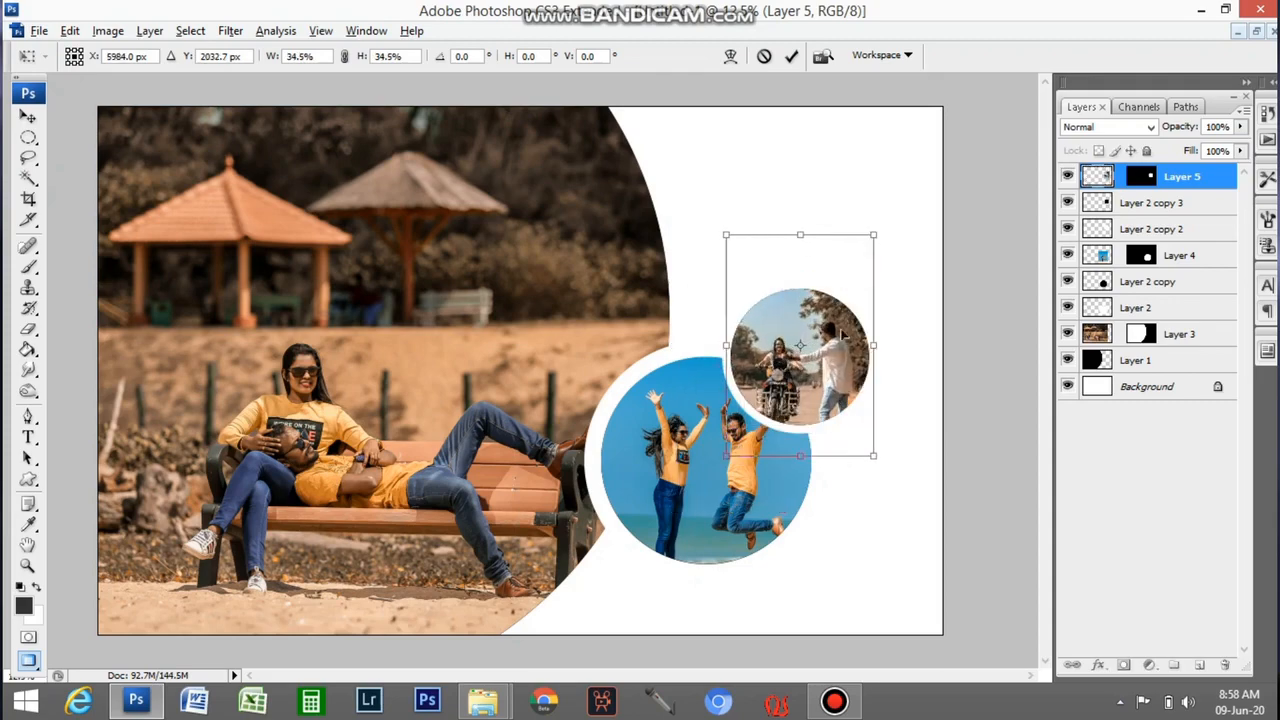